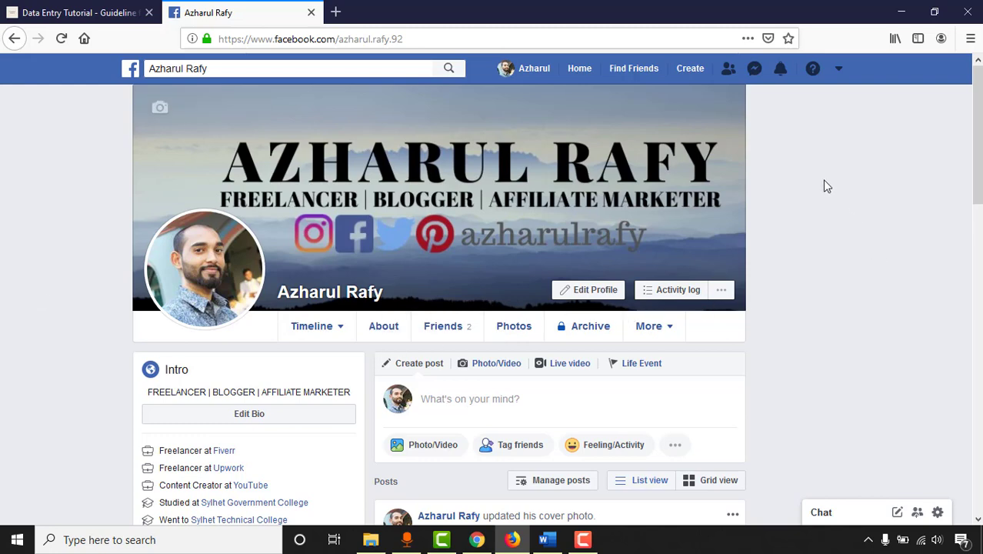
Step: Open Facebook's Create a Page screen and highlight the Business or brand and Community or public figure headings
left_click(691, 77)
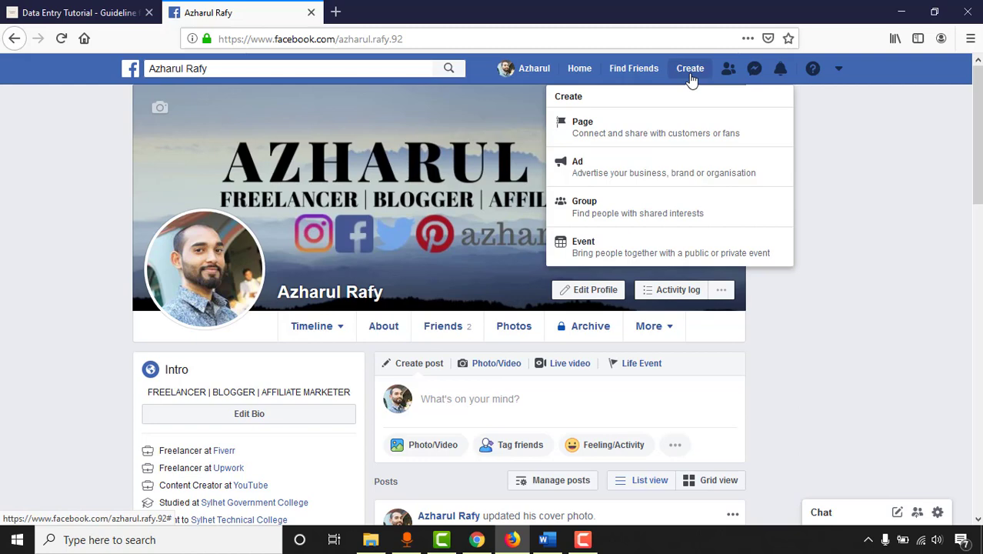
left_click(732, 142)
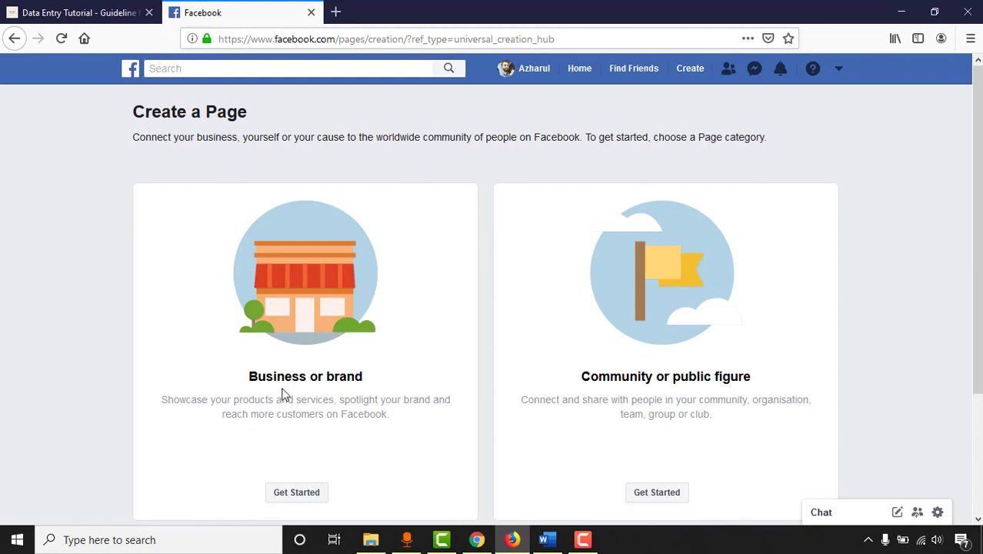
left_click_drag(249, 377, 354, 373)
left_click_drag(580, 376, 750, 376)
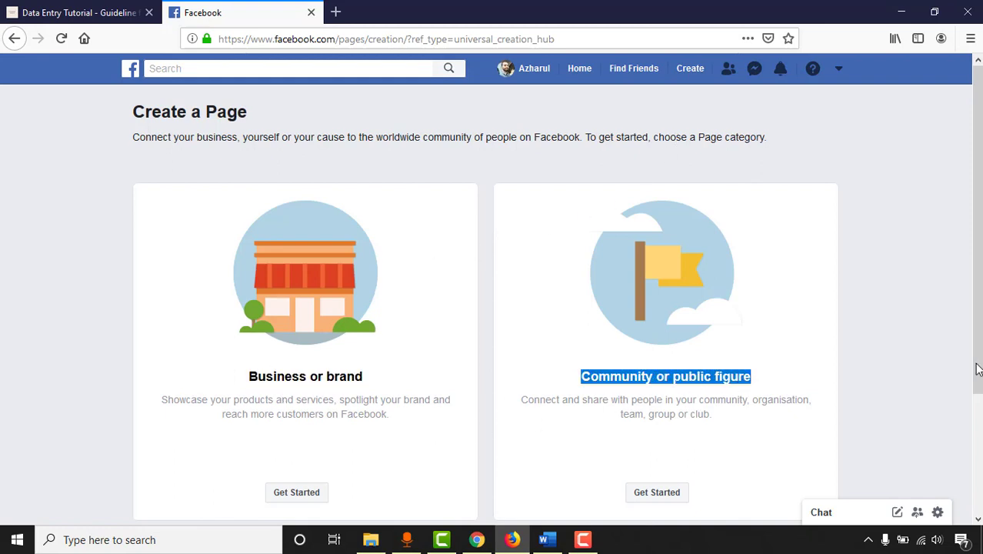
scroll(977, 369, "down", 2)
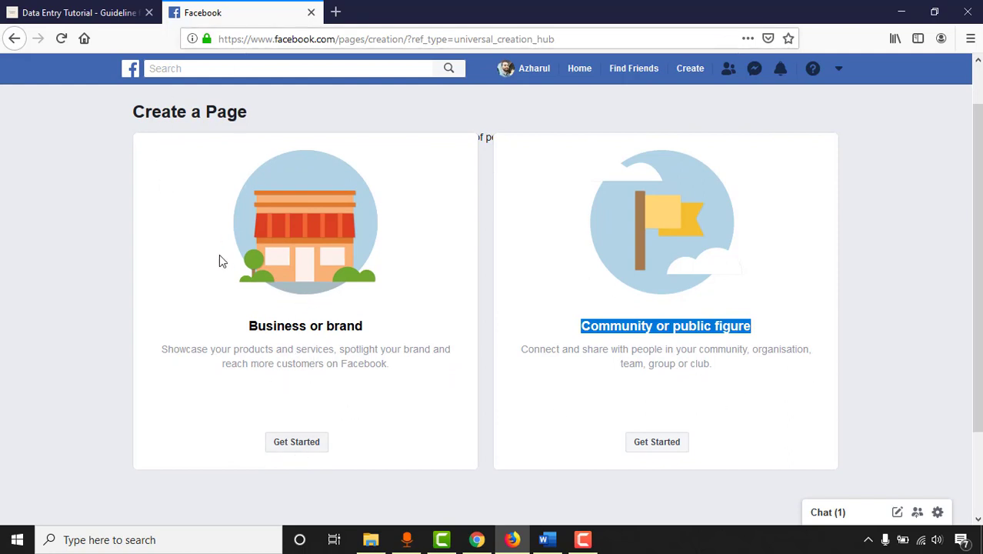
left_click(646, 327)
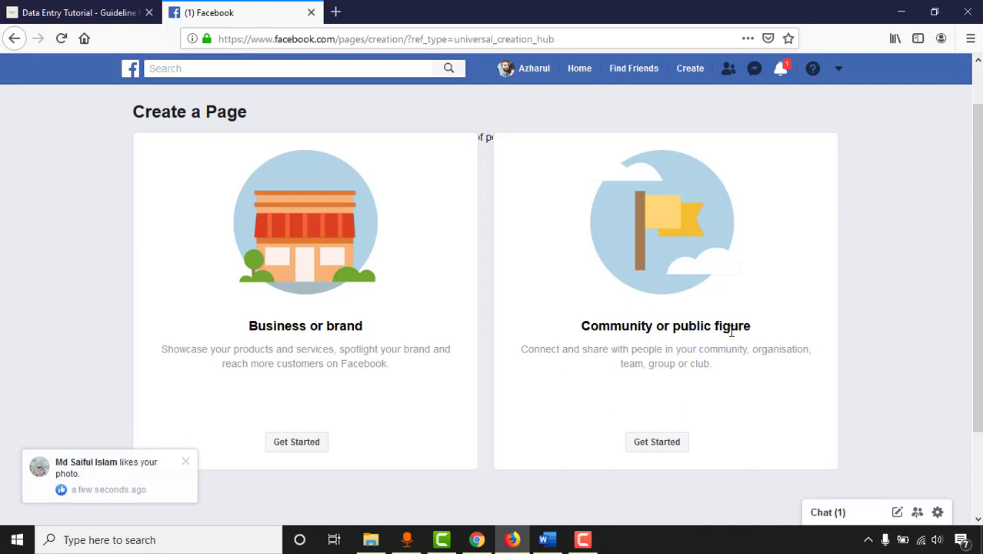
Step: Start a Community or public figure Page and enter its Page name
left_click(654, 444)
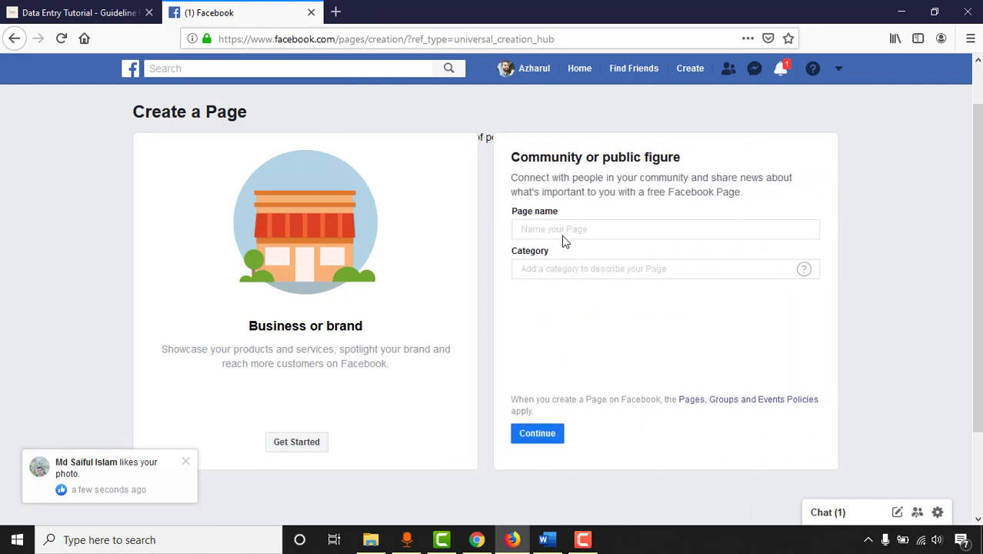
left_click(564, 230)
type("Azharul Rafy")
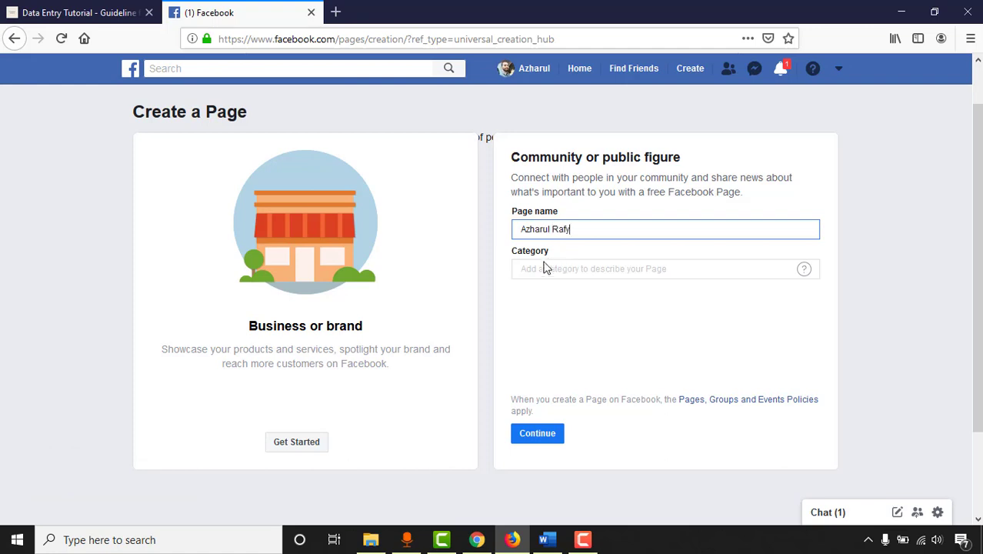
Step: Set the Page category to Blogger and create the Page
left_click(546, 267)
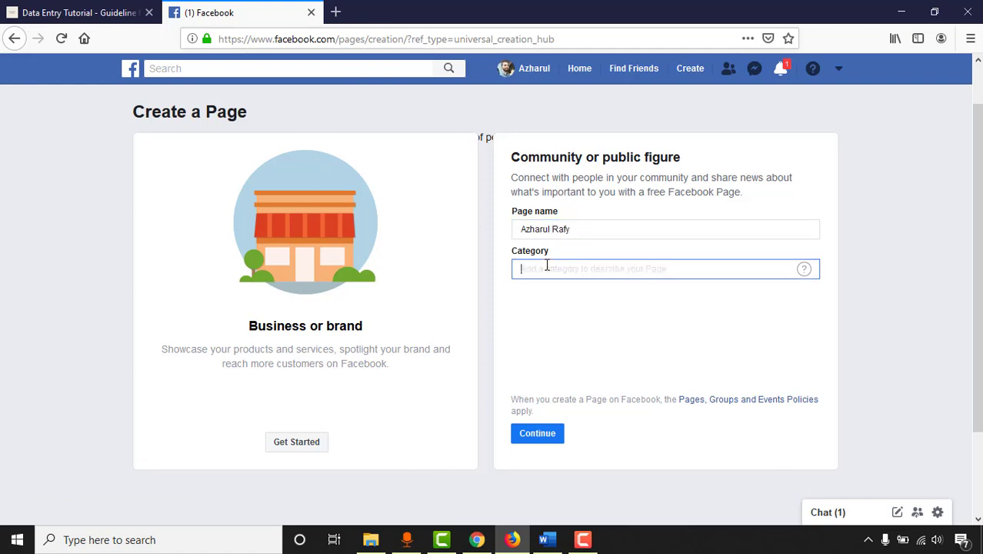
type("Bloge")
key("BackSpace")
type("g")
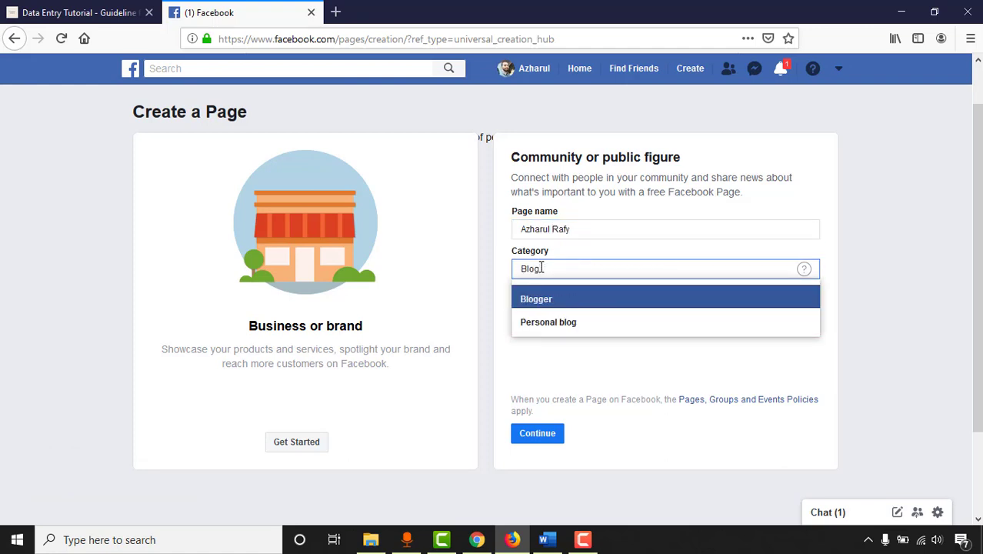
left_click(557, 297)
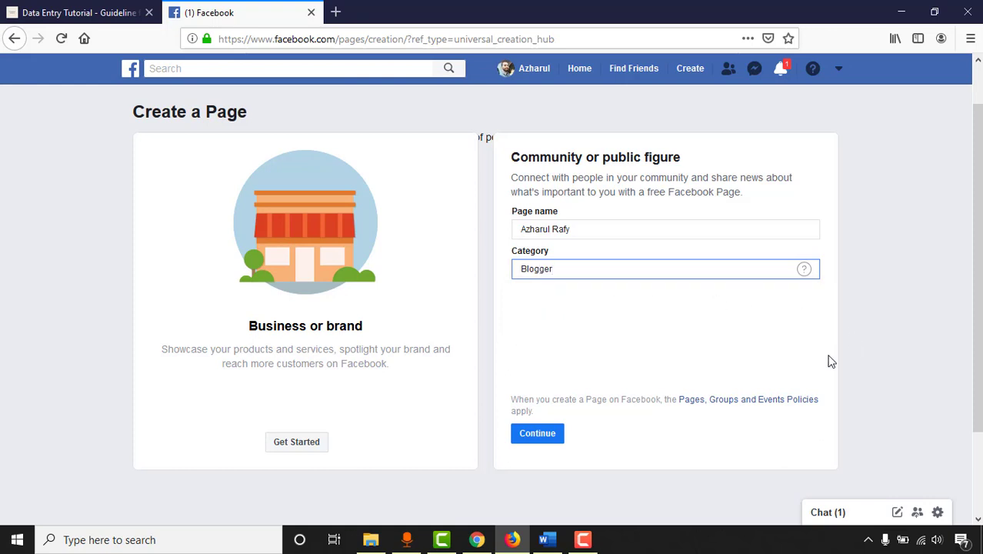
left_click(538, 436)
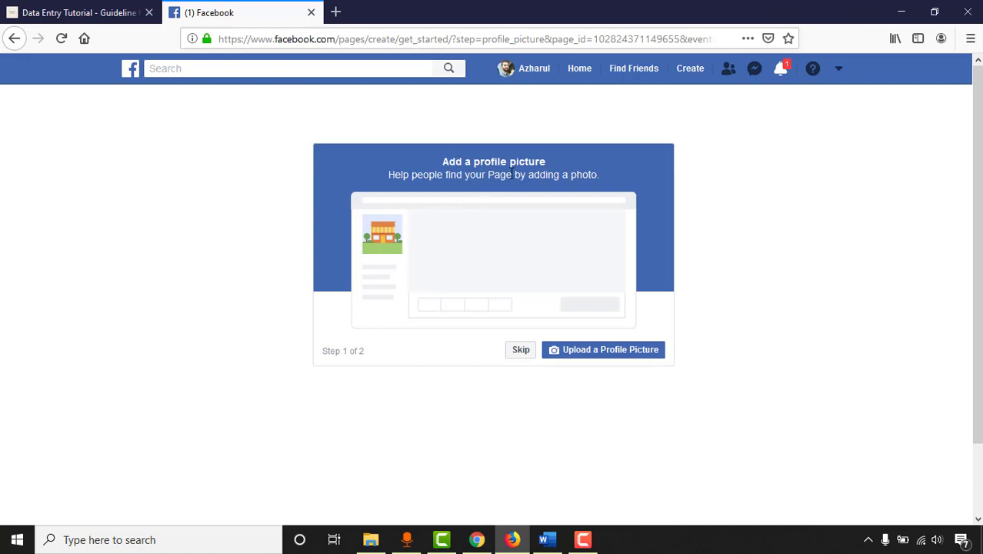
left_click(599, 356)
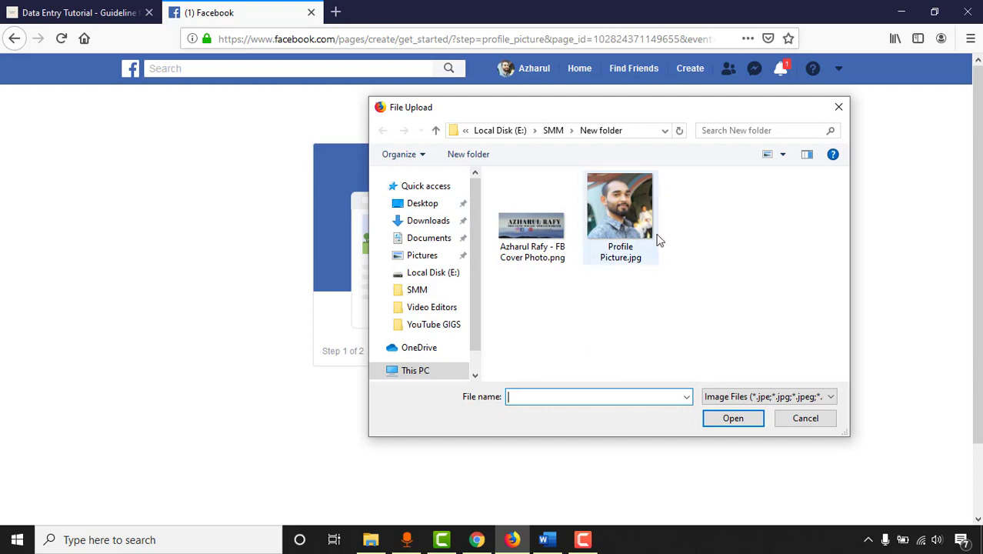
left_click(617, 231)
double_click(617, 230)
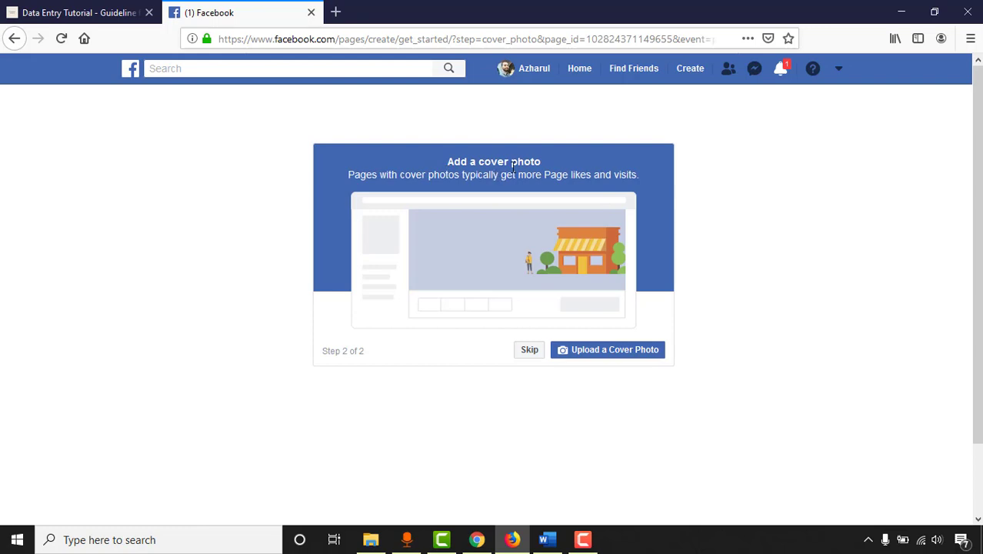
Step: Choose the FB cover photo PNG for the cover photo step
left_click(615, 353)
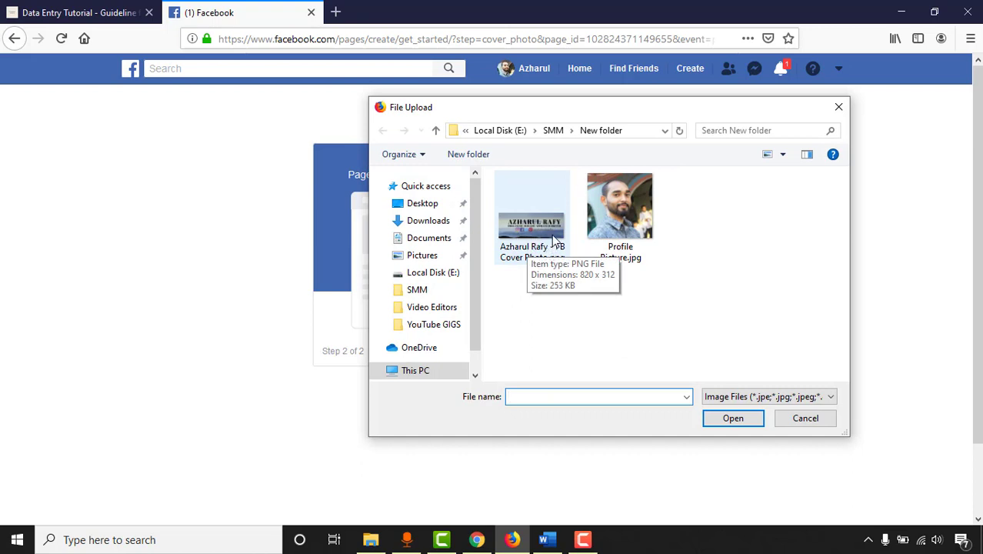
left_click(551, 235)
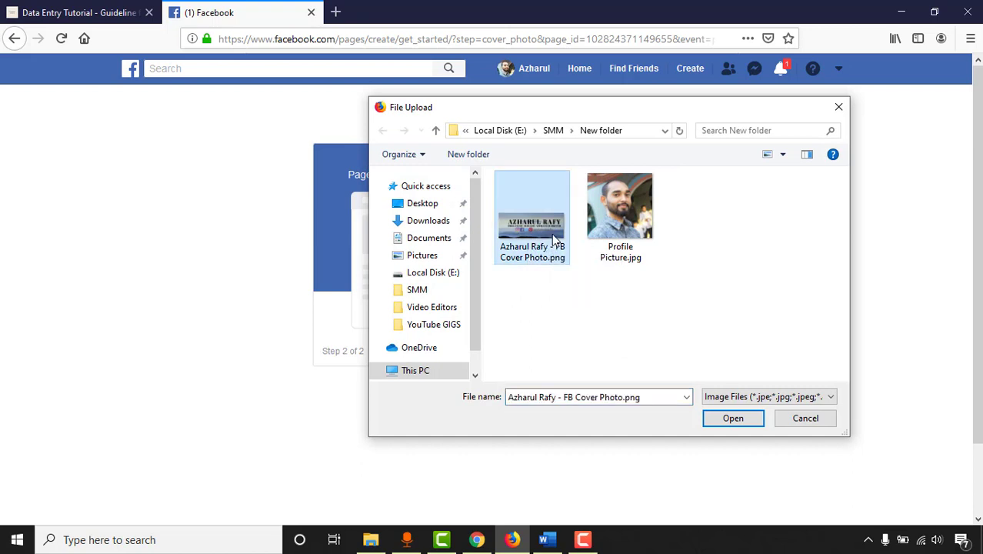
left_click(744, 423)
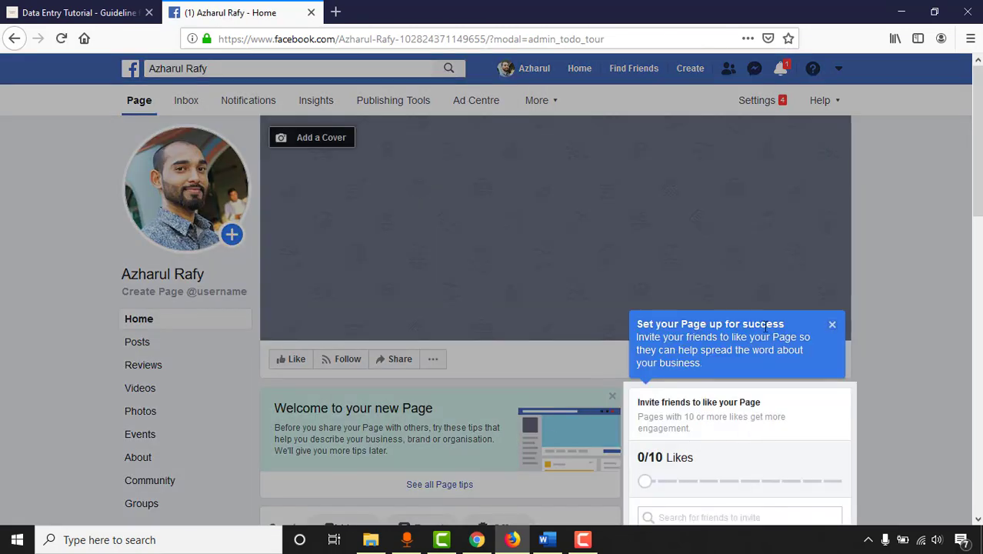
Step: Dismiss the setup tip, then upload and save the branded cover PNG from the SMM folder
scroll(492, 308, "down", 3)
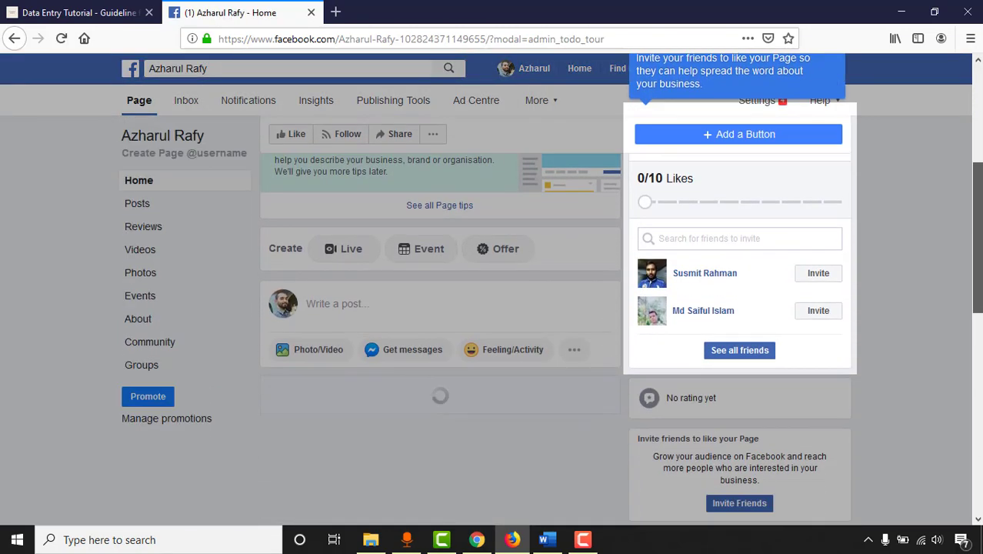
scroll(838, 358, "up", 2)
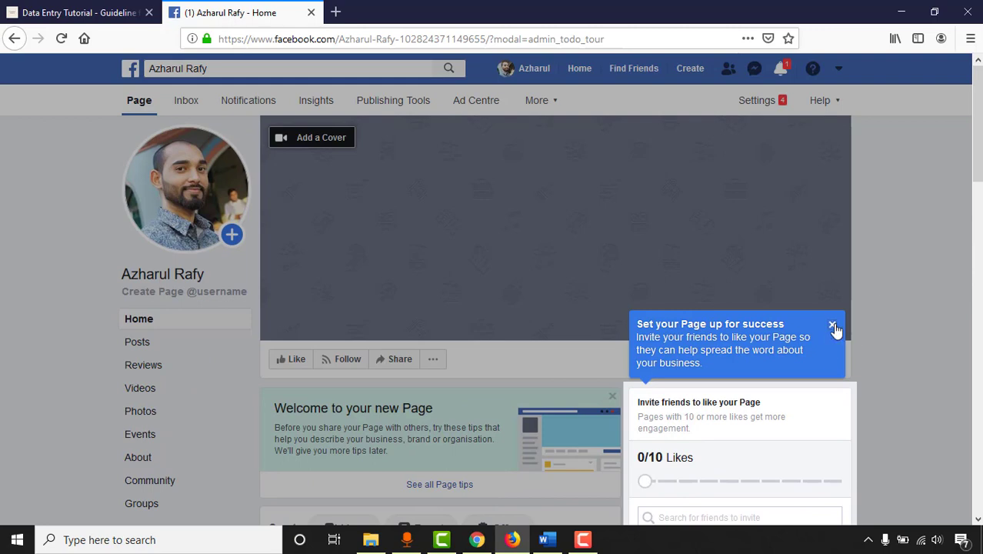
left_click(833, 325)
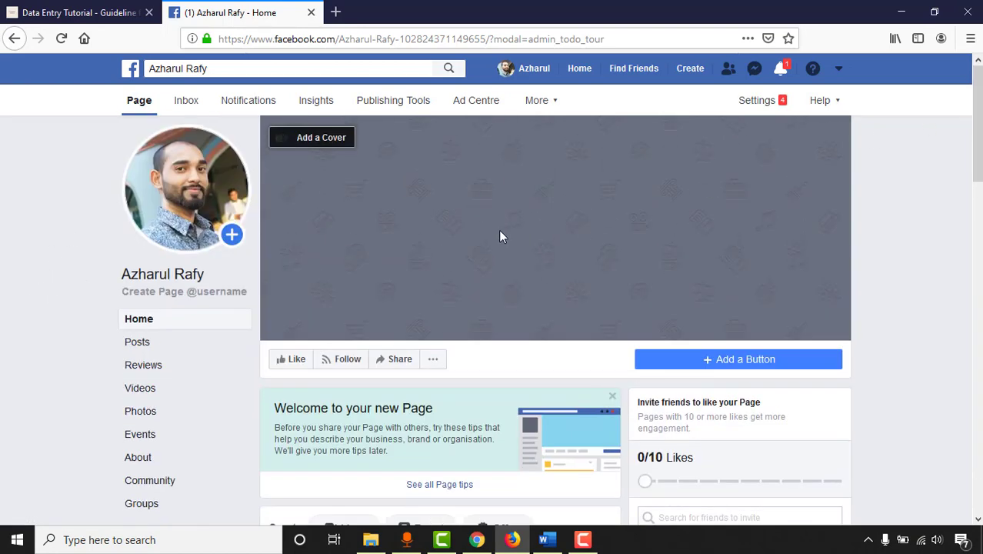
left_click(333, 148)
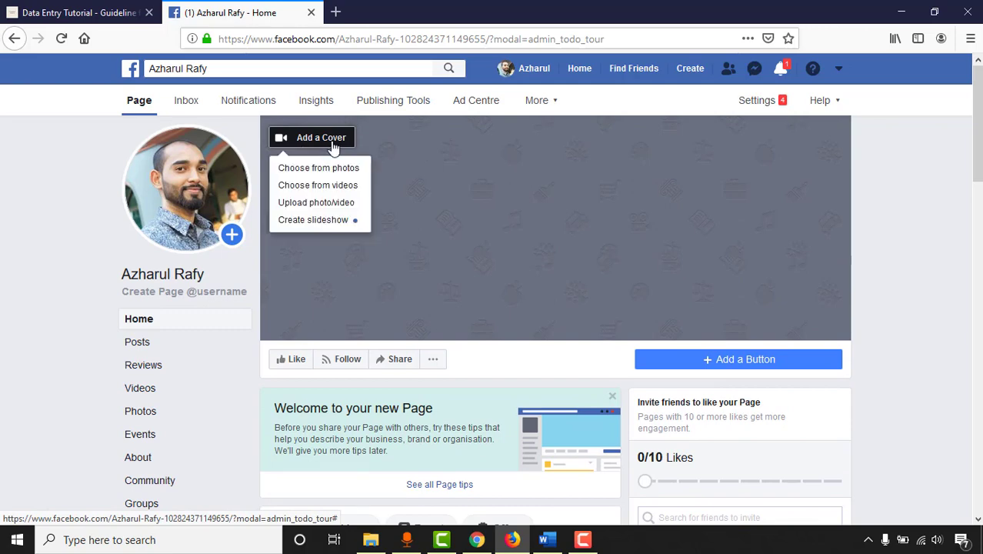
left_click(332, 203)
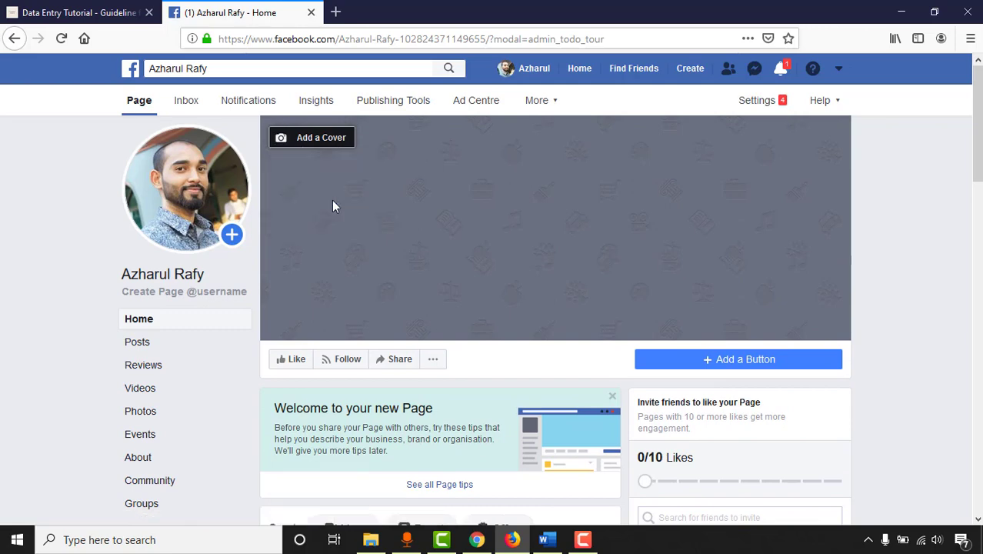
left_click(533, 237)
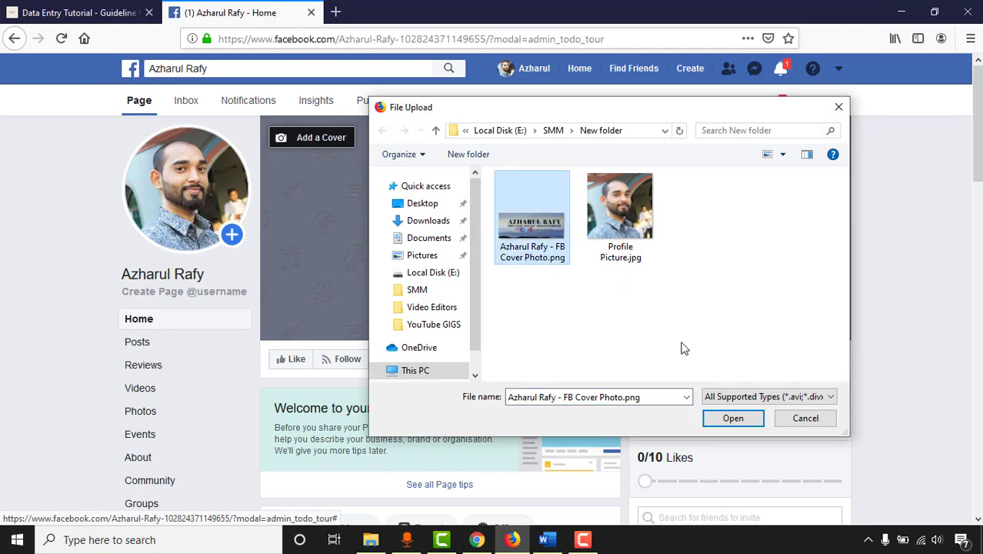
left_click(732, 418)
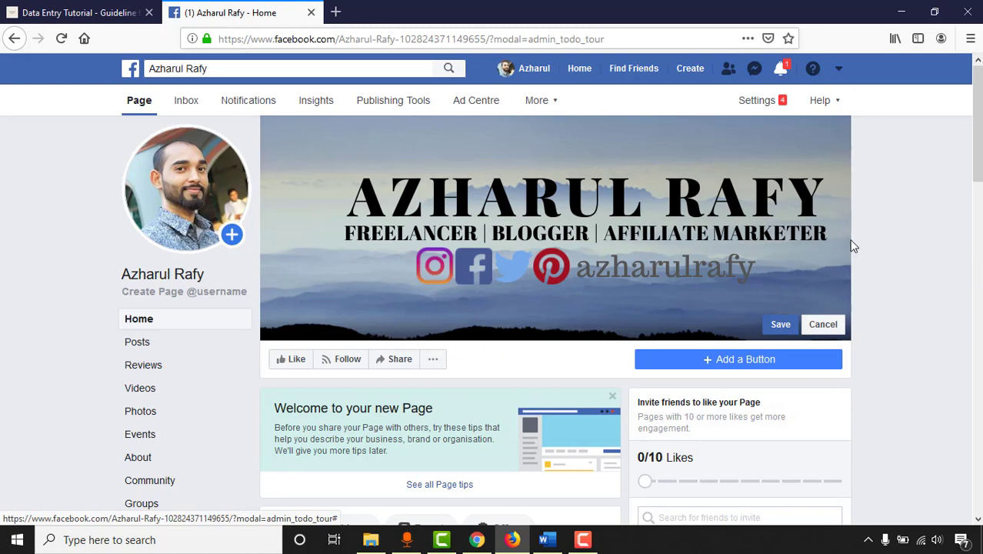
left_click(780, 324)
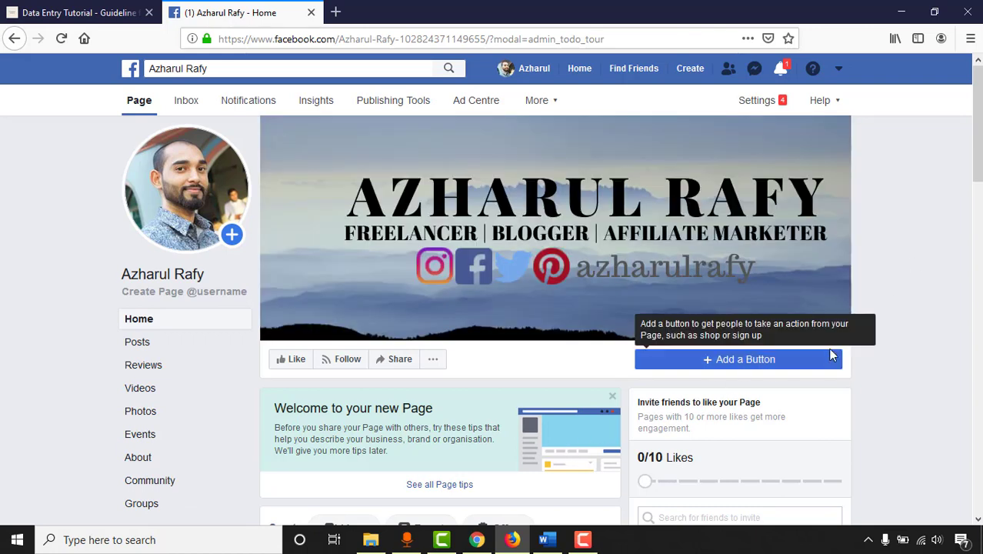
Step: Open the Add Page Button dialog and compare the contact and learn-more button options
scroll(723, 341, "down", 1)
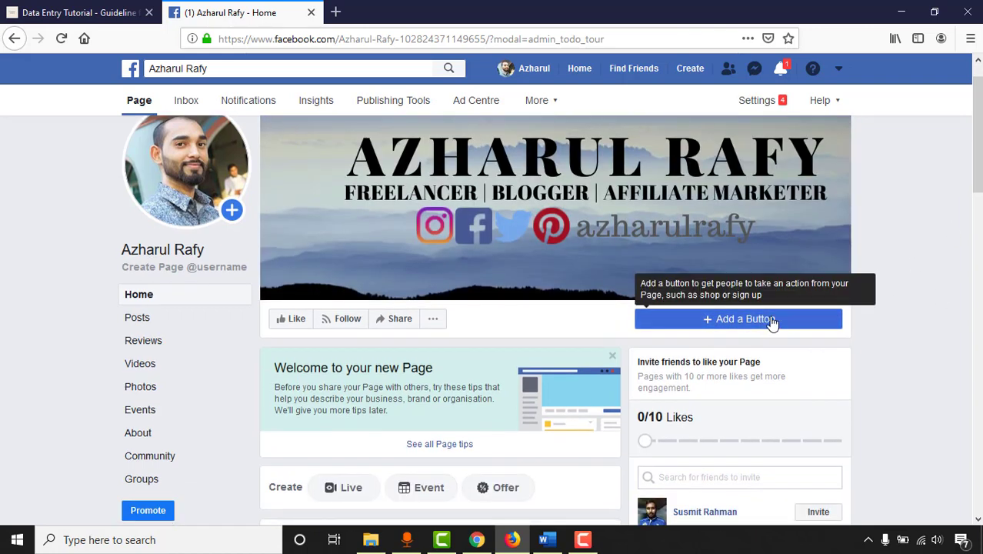
left_click(740, 323)
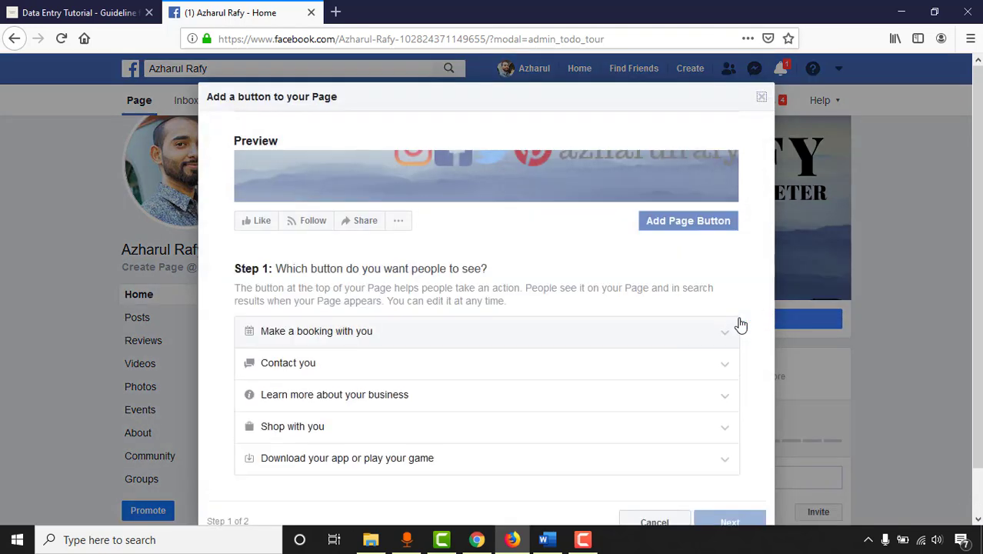
scroll(506, 327, "down", 1)
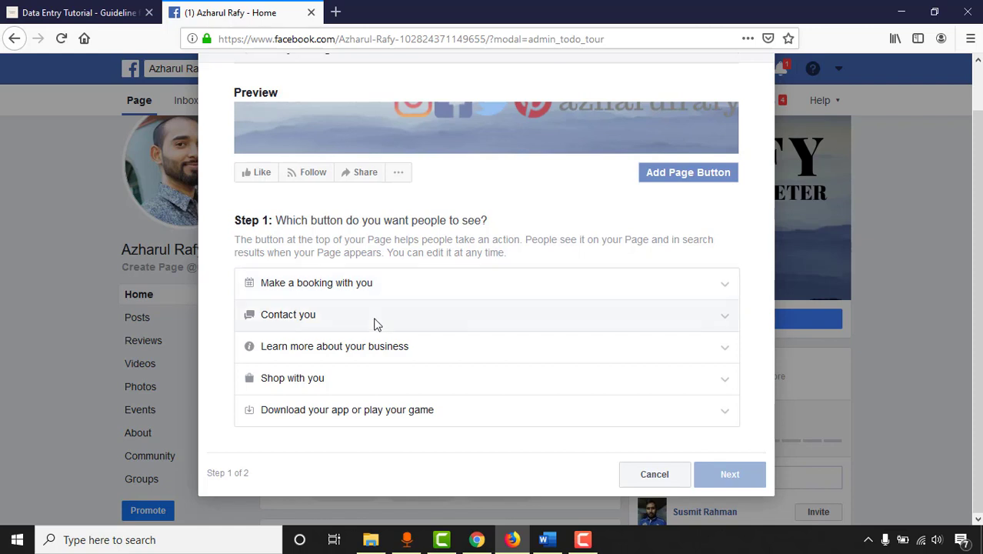
left_click(375, 320)
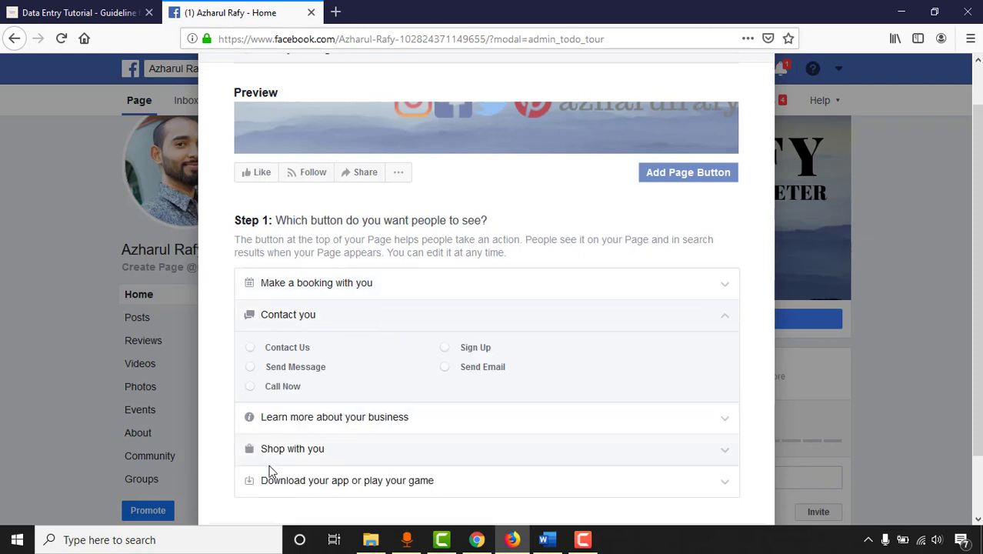
left_click(305, 428)
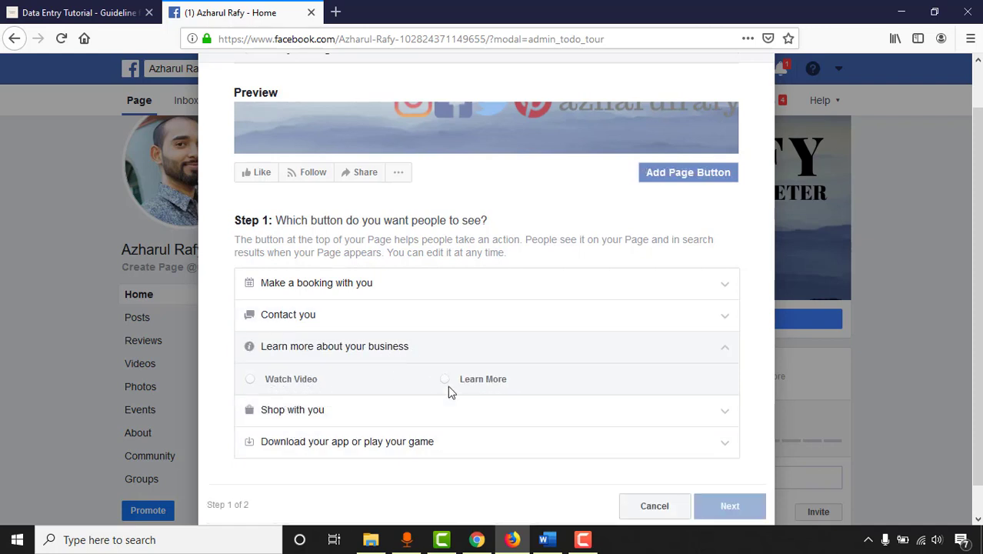
left_click(319, 328)
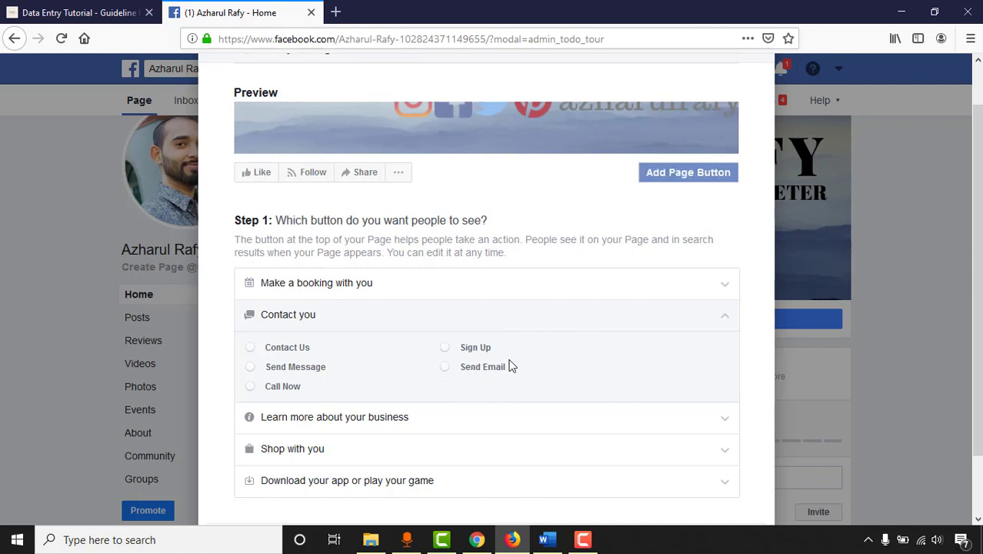
Step: After reviewing shopping and app options, select Watch Video under Learn more and continue
scroll(526, 368, "down", 1)
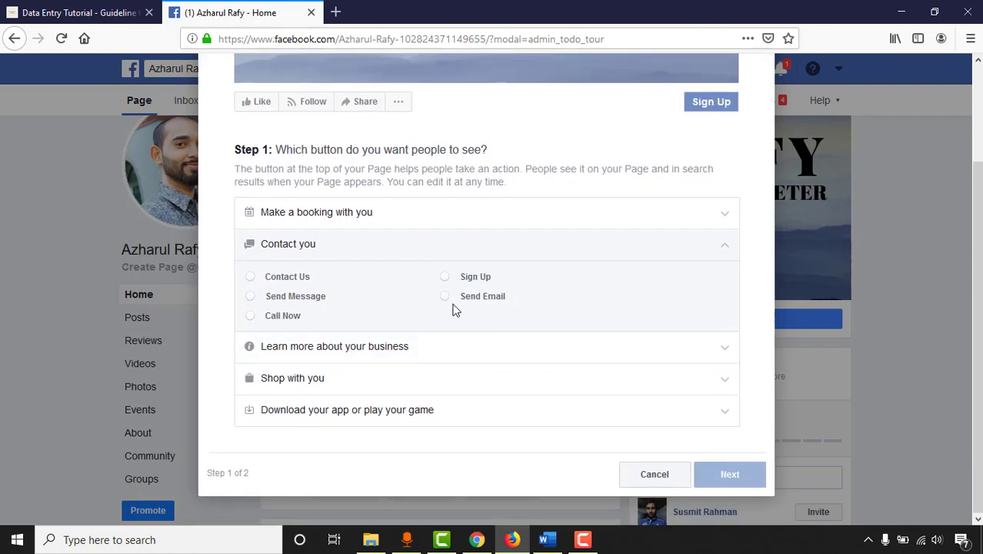
left_click(325, 381)
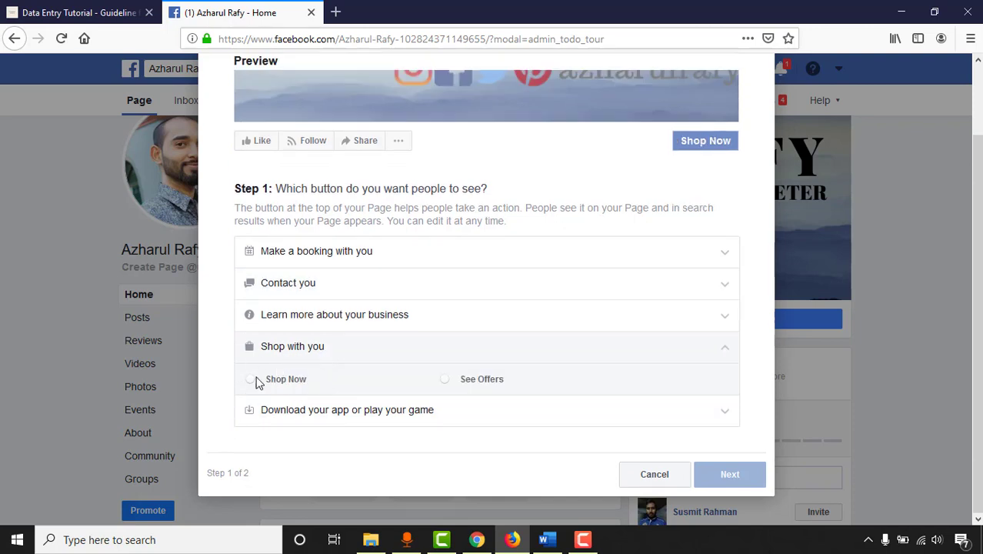
left_click(308, 416)
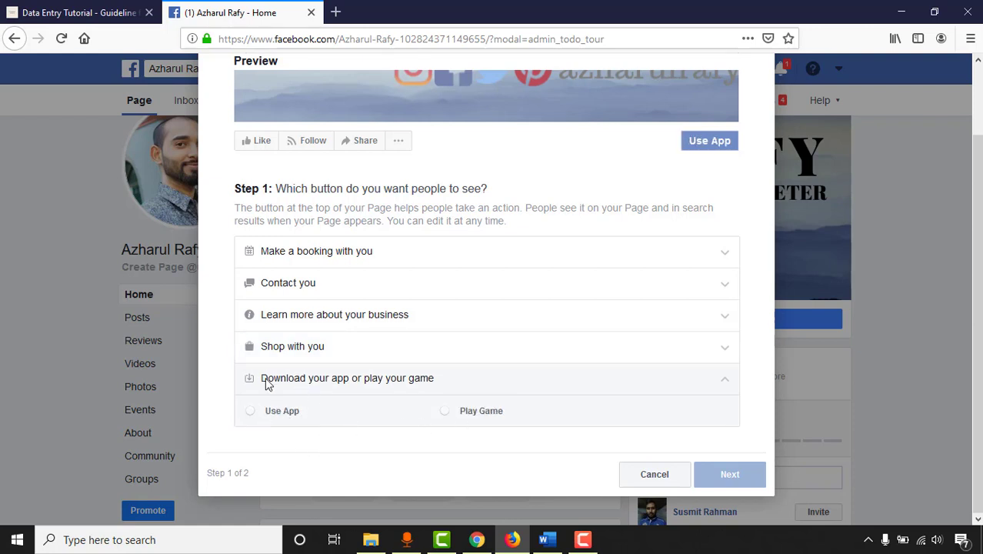
left_click(277, 324)
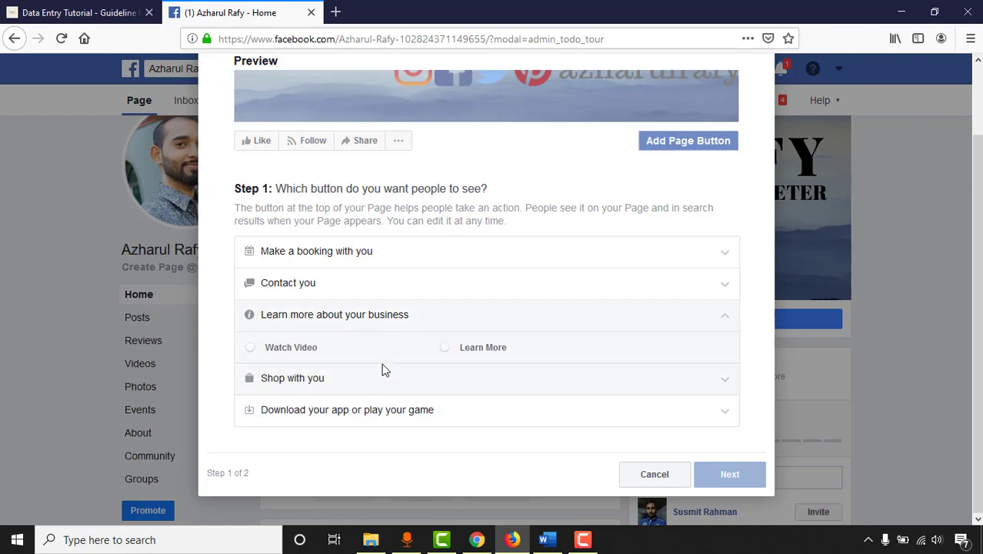
left_click(289, 356)
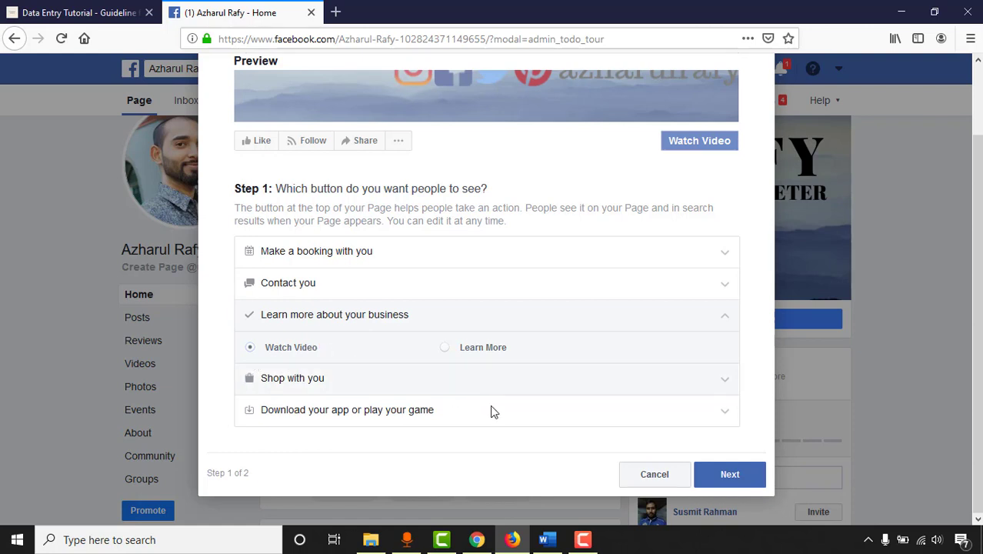
left_click(719, 479)
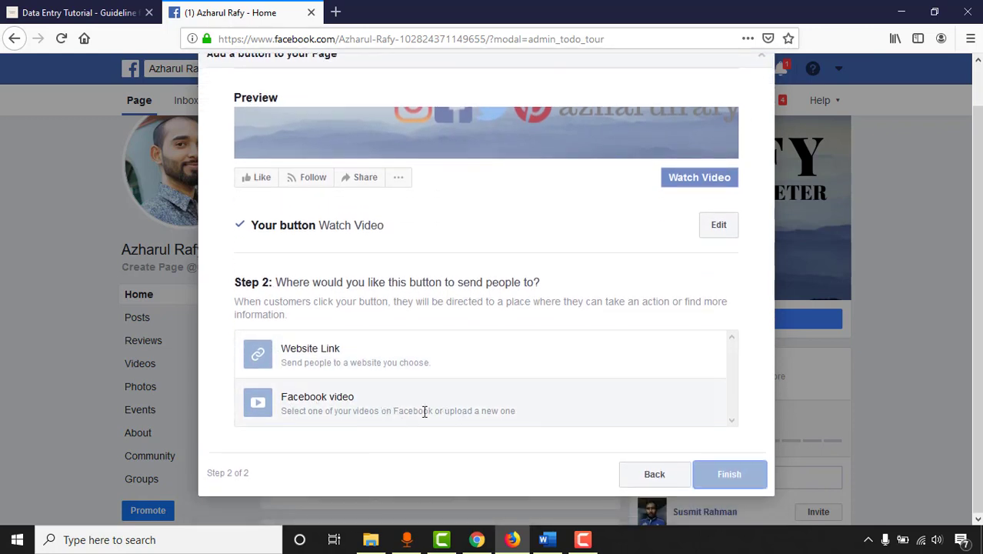
Step: Point the Watch Video button to the YouTube channel website link, save it, and finish
left_click(300, 362)
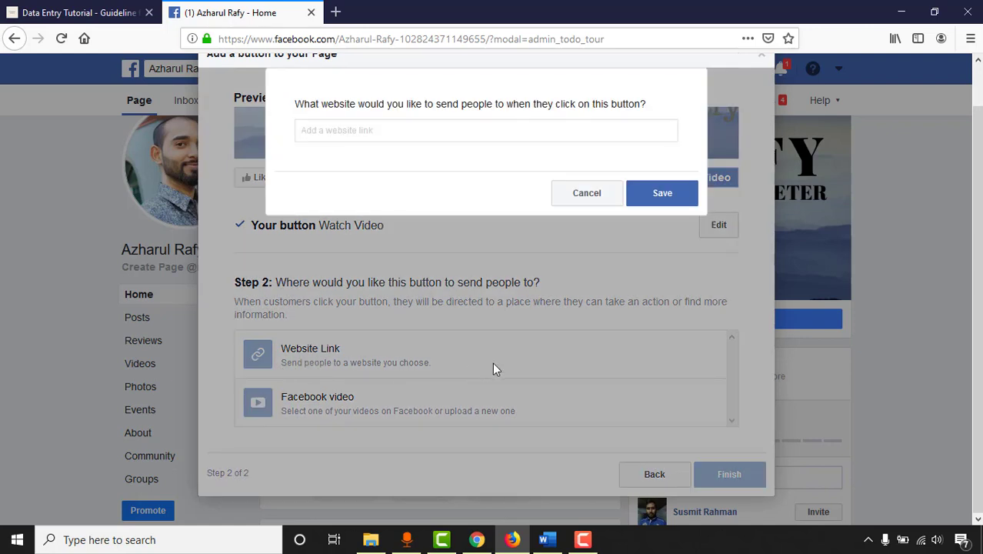
left_click(346, 173)
type("www.youtube.com/azharulrafyazr")
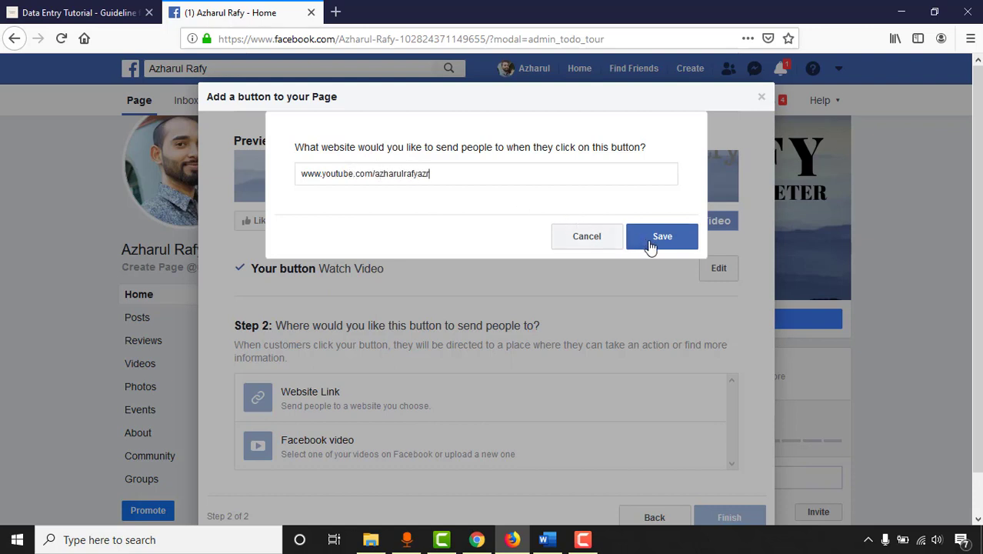
left_click(648, 245)
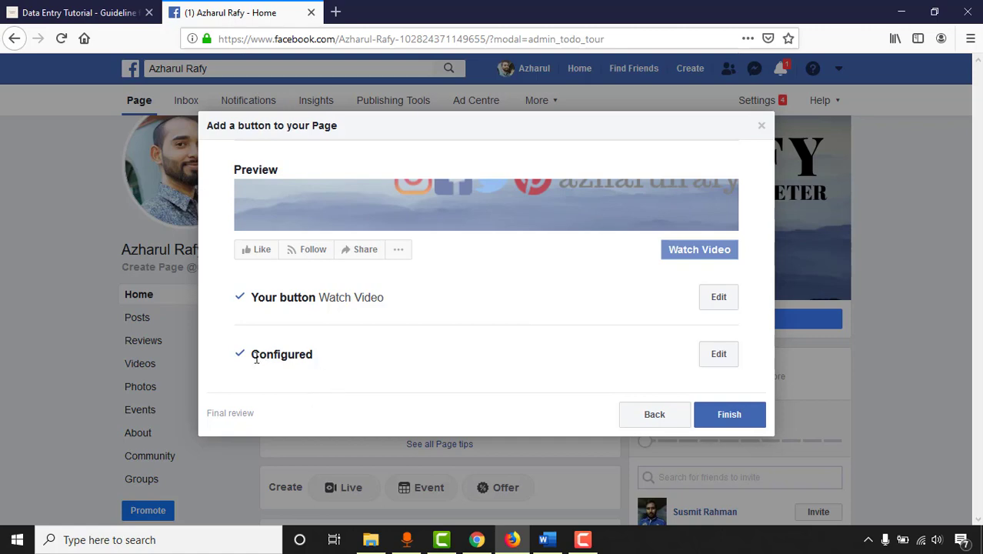
left_click(730, 423)
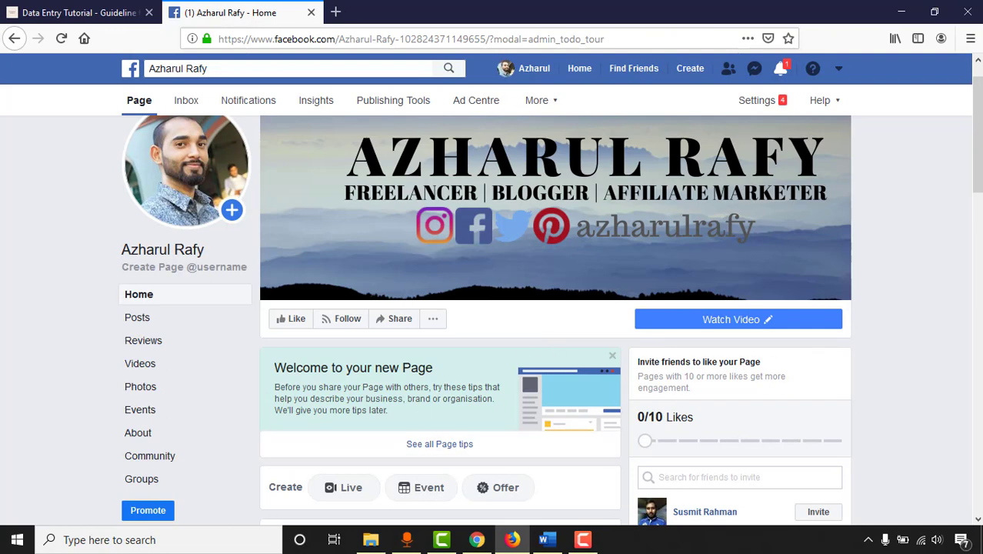
Step: Test the Watch Video button, check the YouTube channel tab it opens, then return to the Page
mouse_move(760, 328)
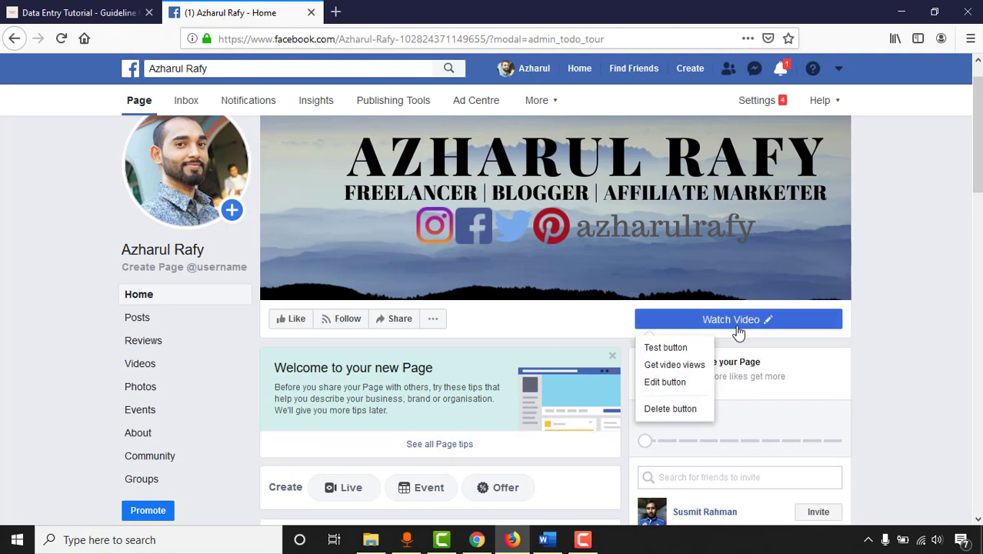
left_click(665, 347)
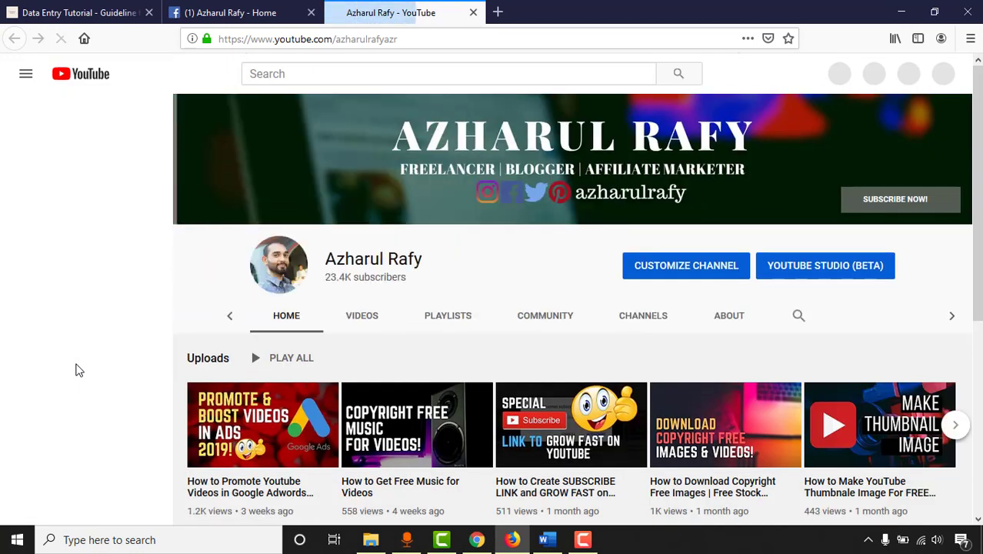
scroll(370, 235, "down", 8)
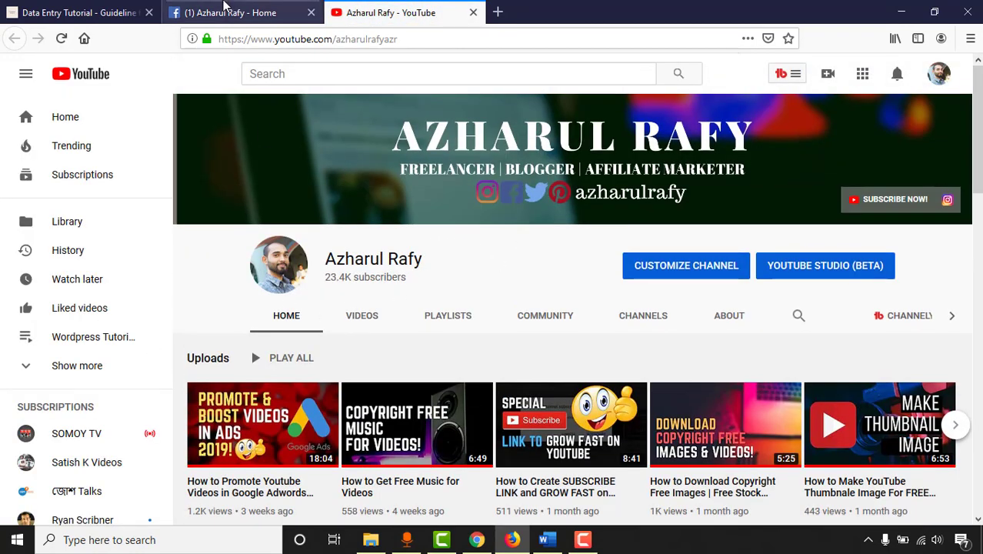
left_click(231, 12)
left_click(724, 321)
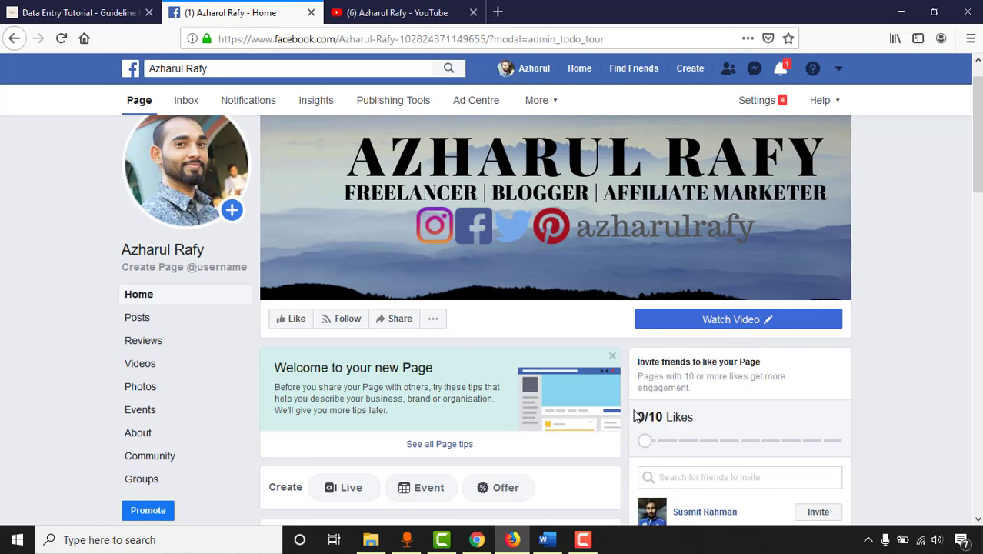
Step: Highlight the Word outline lines down to Vanity or Custom URL Setup Process, then return to Facebook
left_click(547, 540)
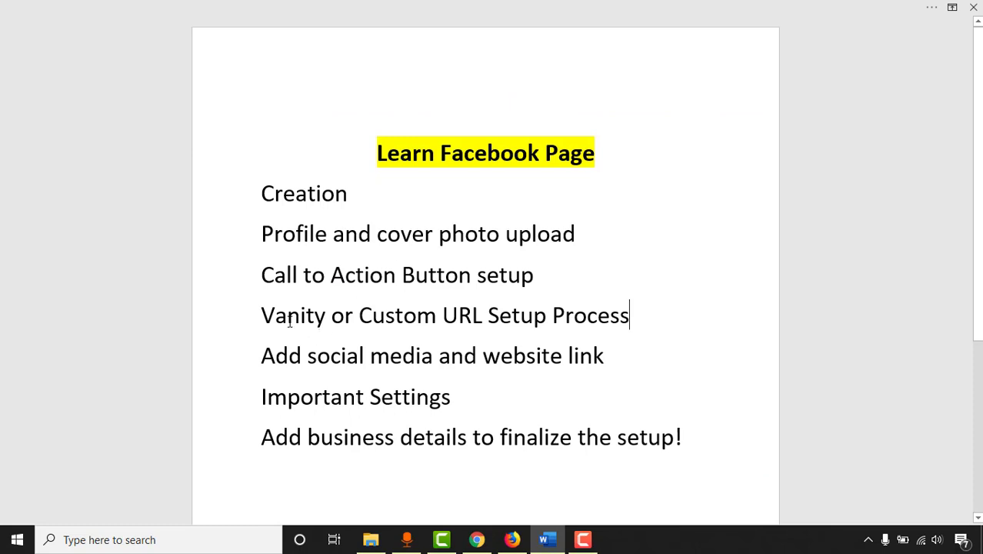
left_click_drag(292, 274, 500, 278)
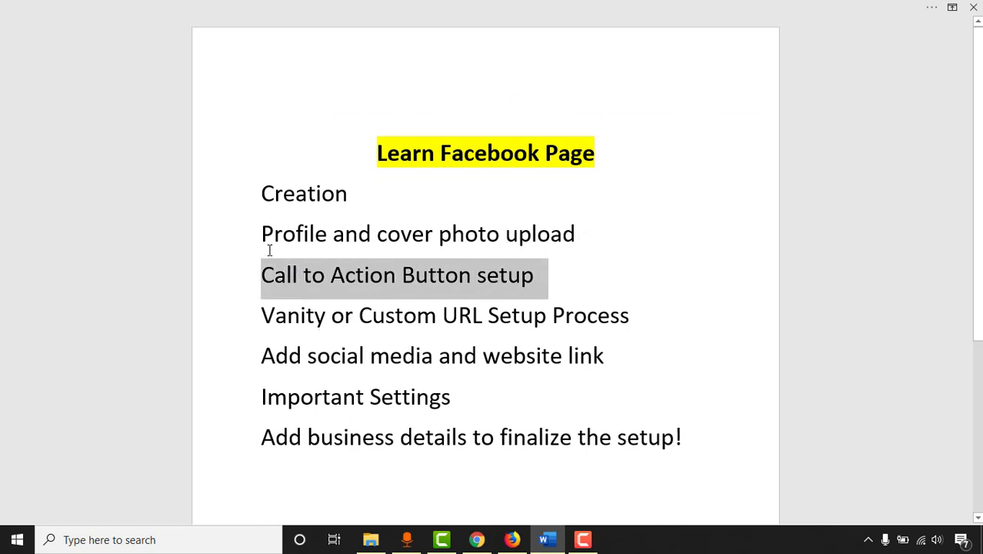
left_click_drag(283, 234, 589, 252)
left_click_drag(314, 327, 572, 316)
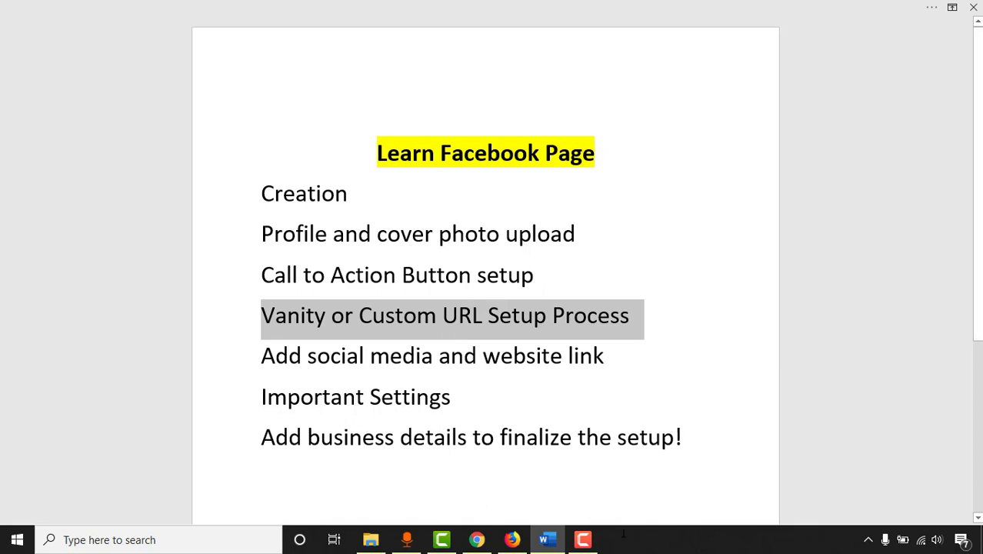
left_click(512, 539)
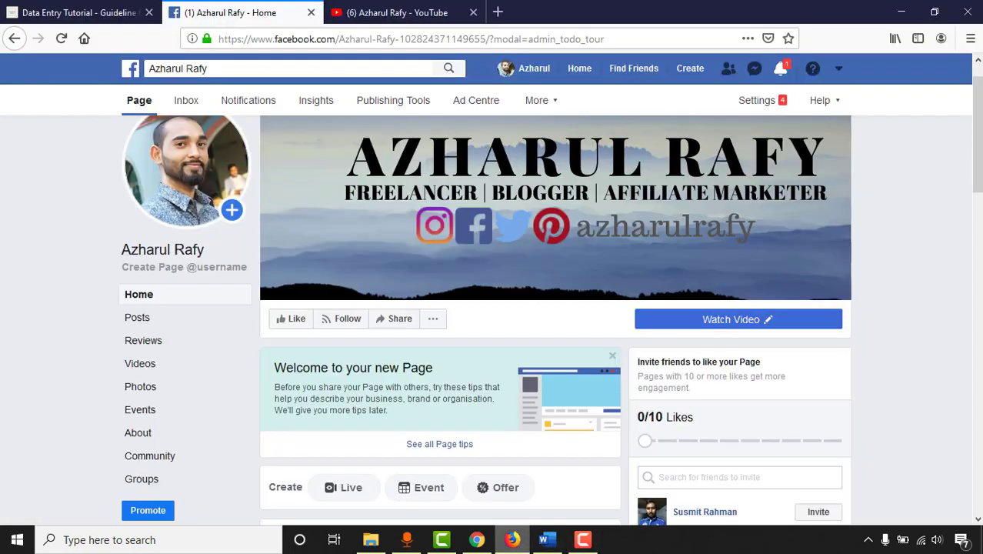
left_click(151, 444)
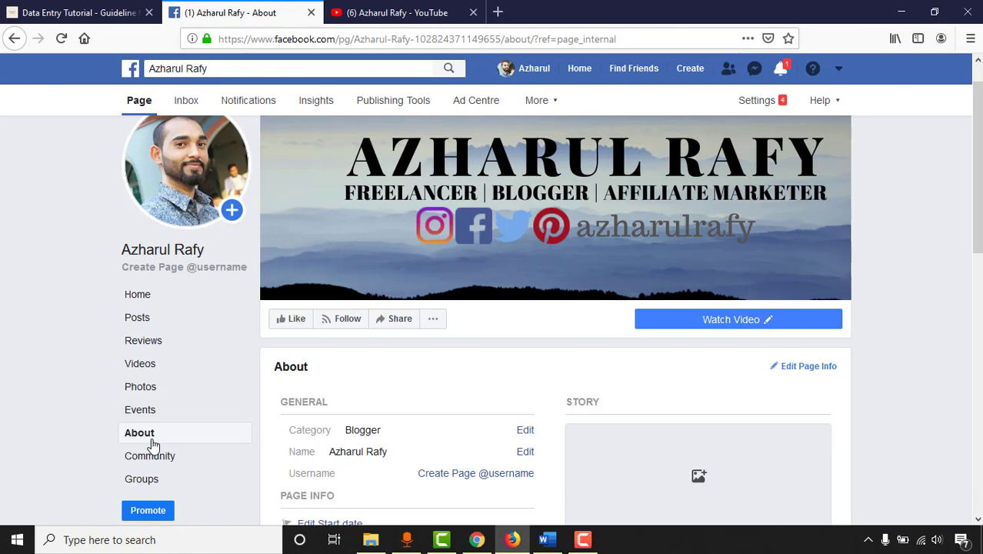
scroll(414, 323, "down", 1)
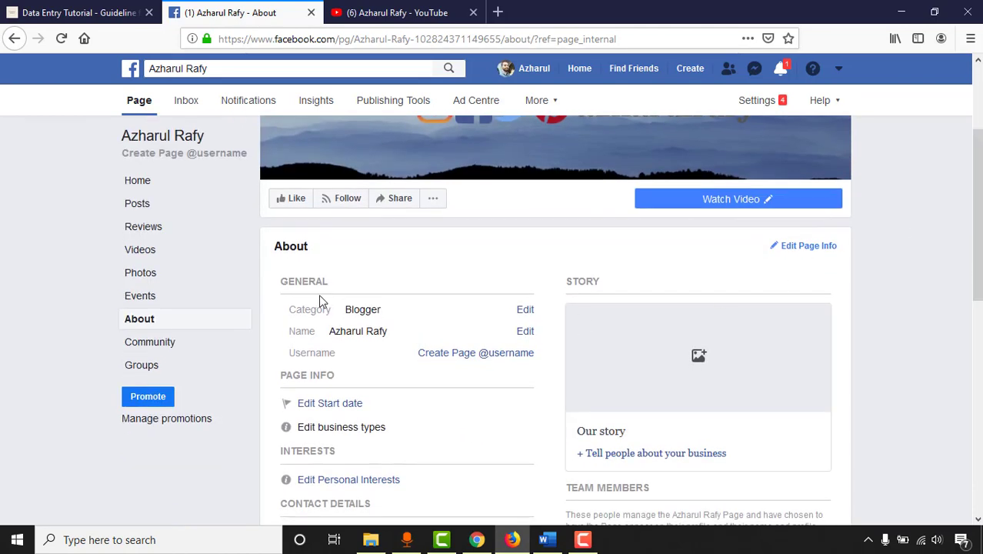
left_click(440, 355)
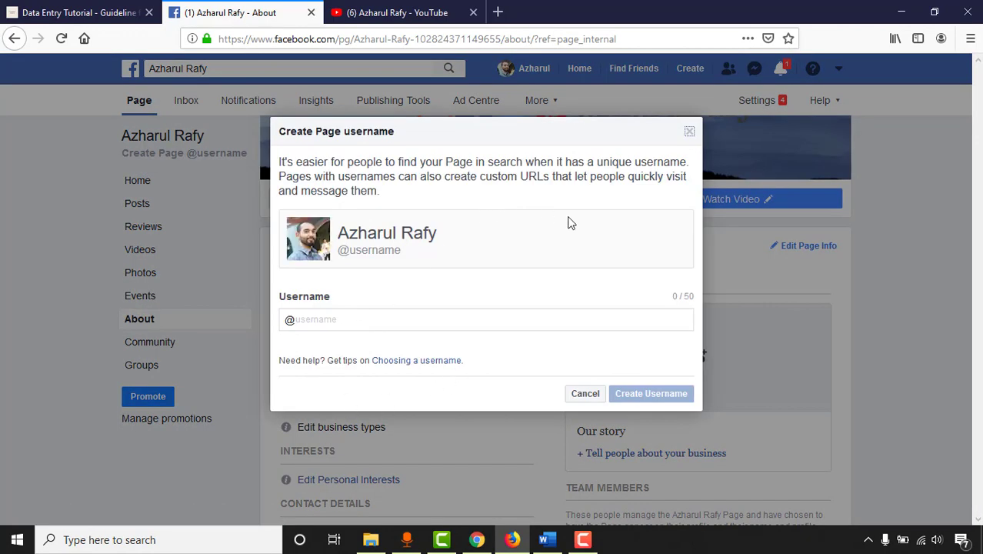
left_click(443, 314)
type("a")
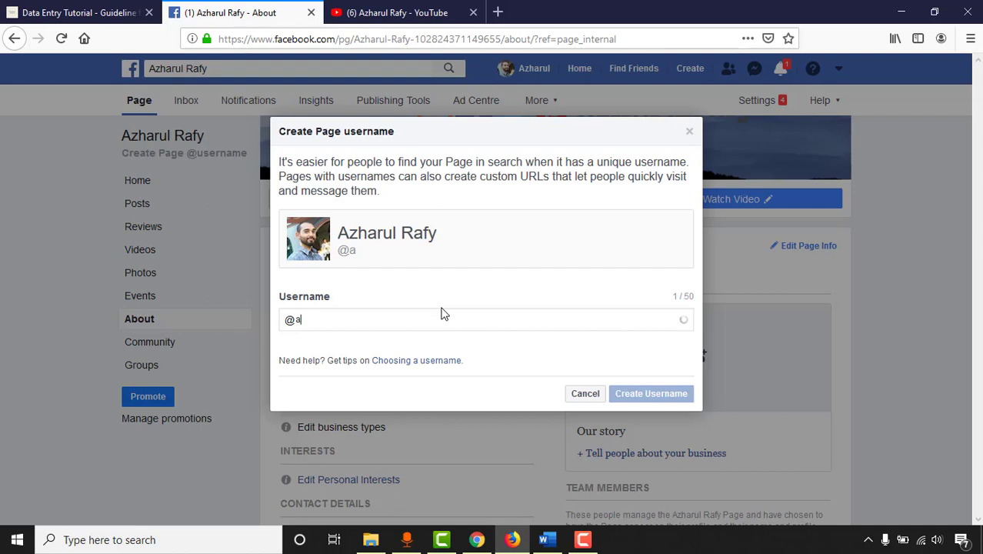
type("zharulrafy")
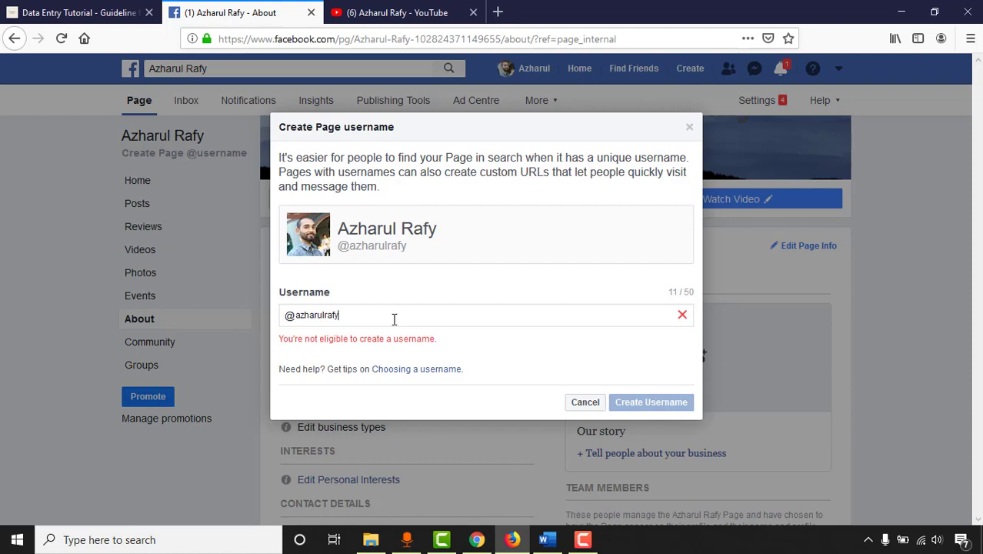
double_click(311, 314)
left_click(586, 403)
scroll(70, 427, "down", 3)
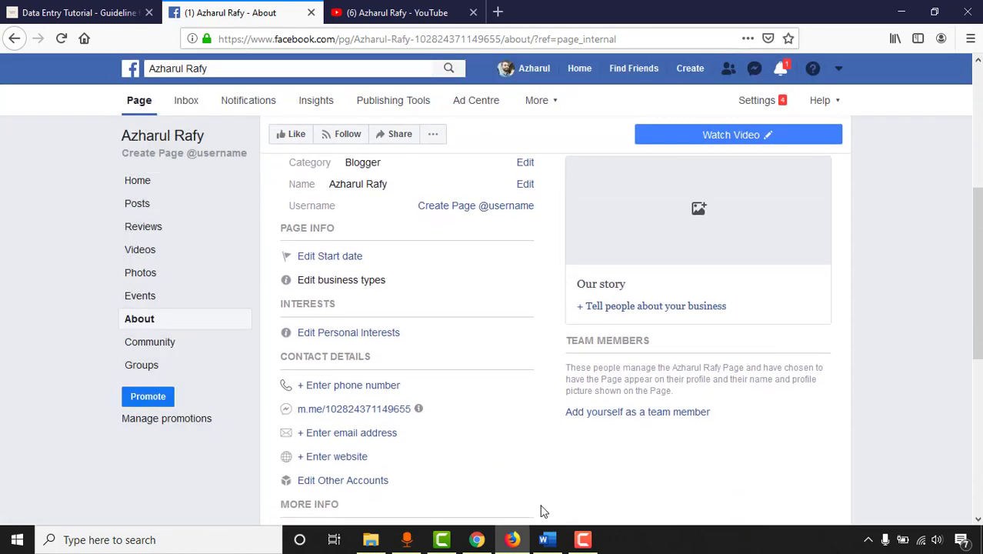
Step: Highlight the 'Add social media and website link' outline line in Word, then return to About contact details
left_click(547, 539)
left_click_drag(264, 355, 611, 361)
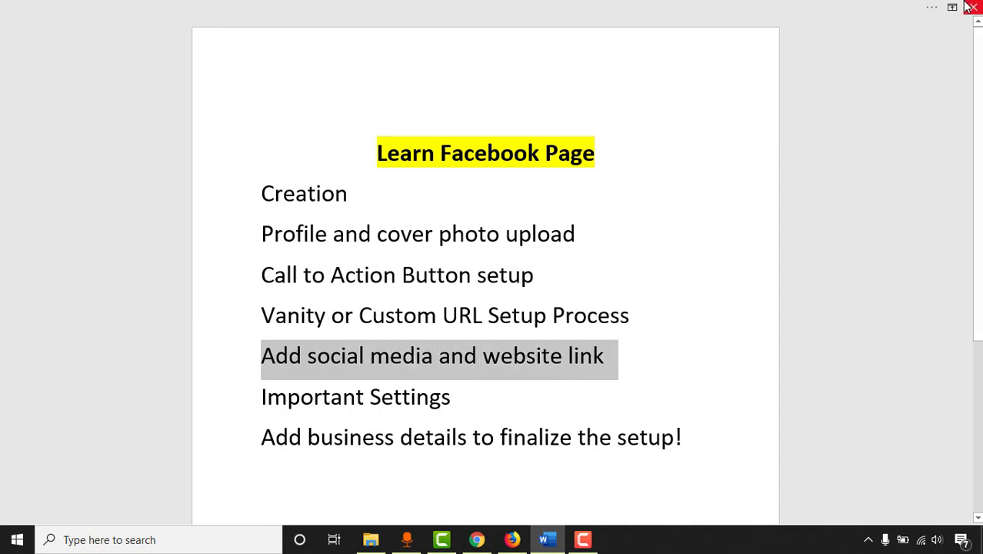
left_click(512, 539)
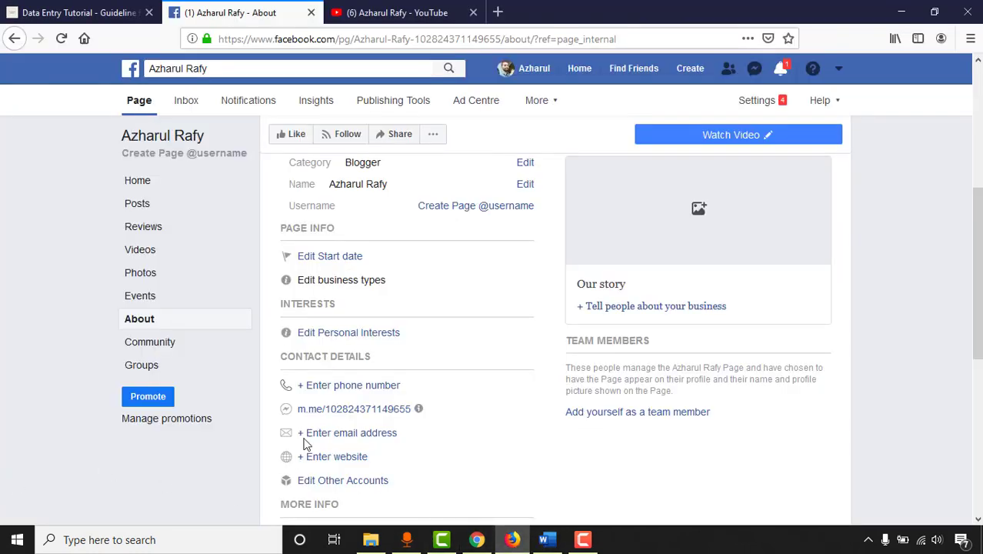
scroll(538, 396, "down", 2)
scroll(503, 392, "down", 2)
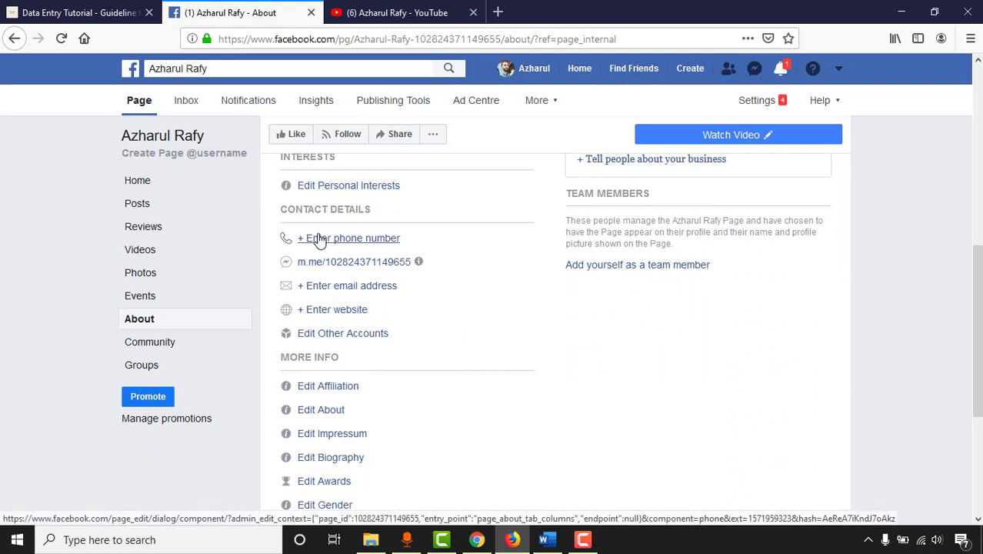
Step: Enter the Page's contact e-mail address in Edit your details, leaving the no-email box unchecked, and save
left_click(329, 293)
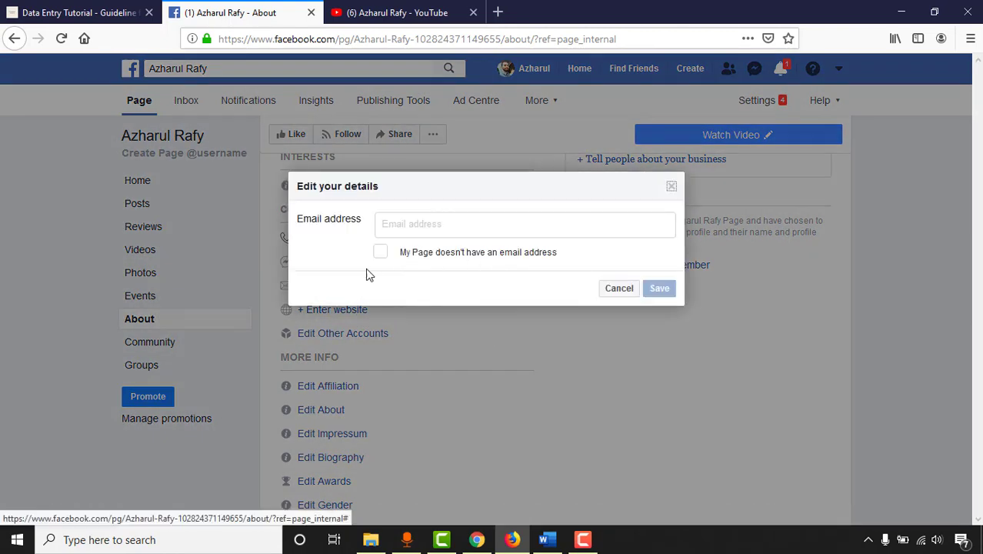
left_click(383, 258)
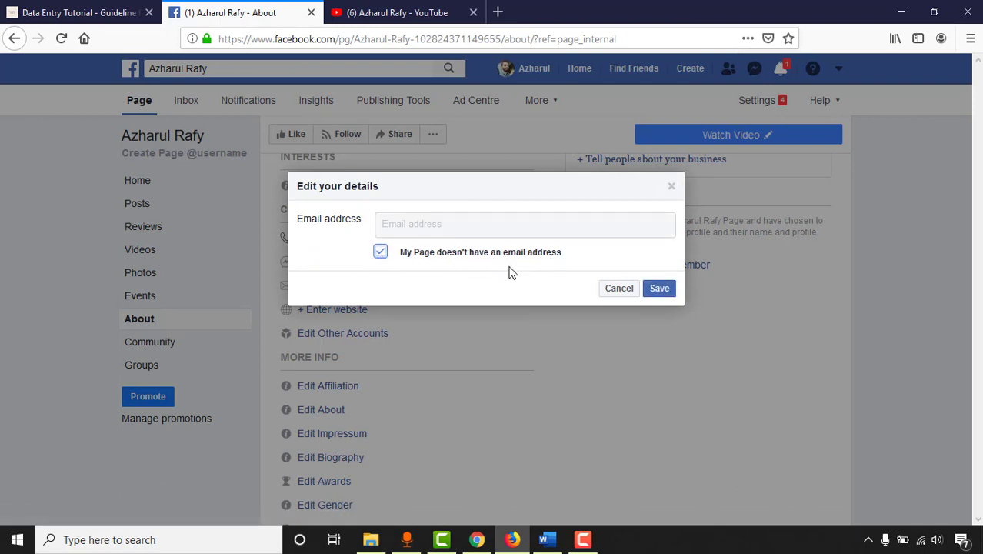
left_click(381, 253)
left_click(417, 224)
left_click(666, 287)
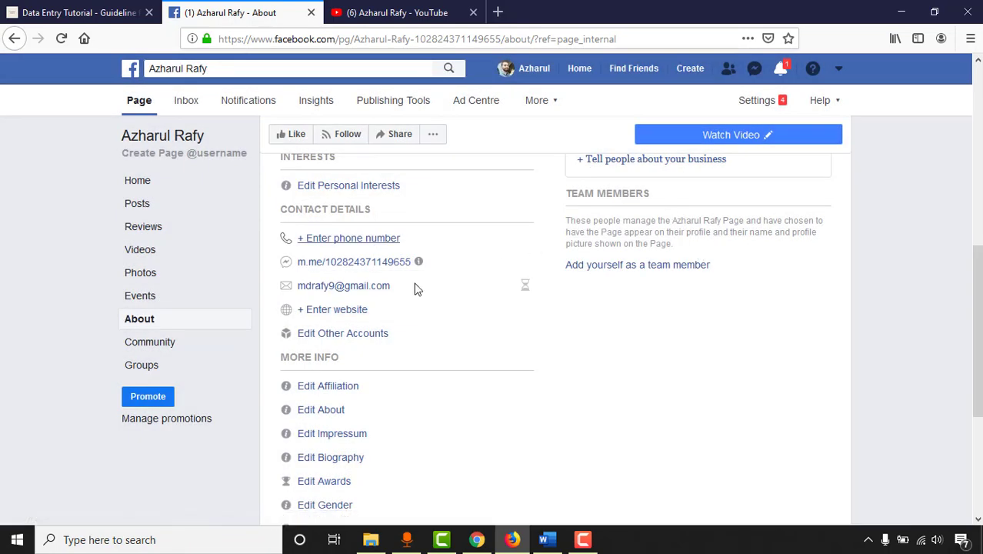
left_click(334, 315)
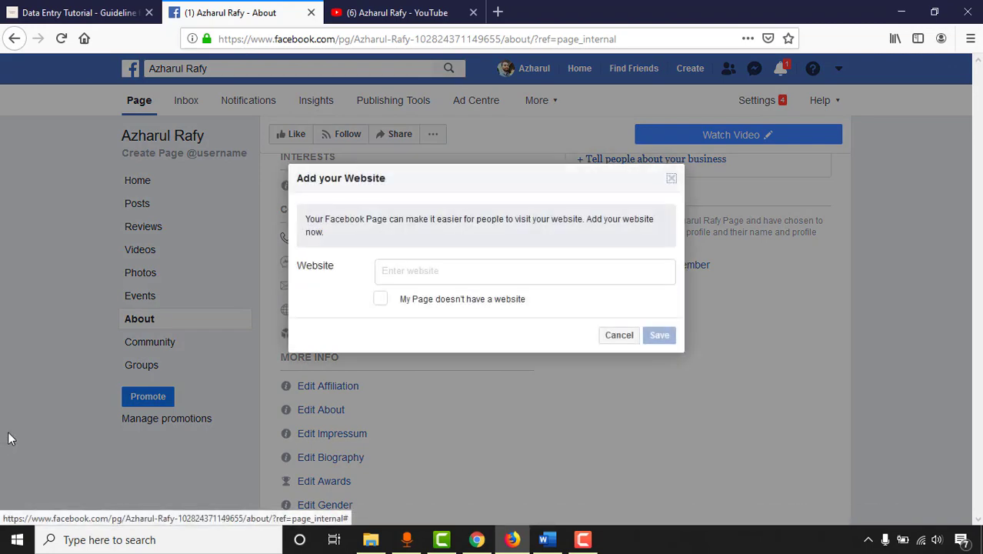
left_click(506, 271)
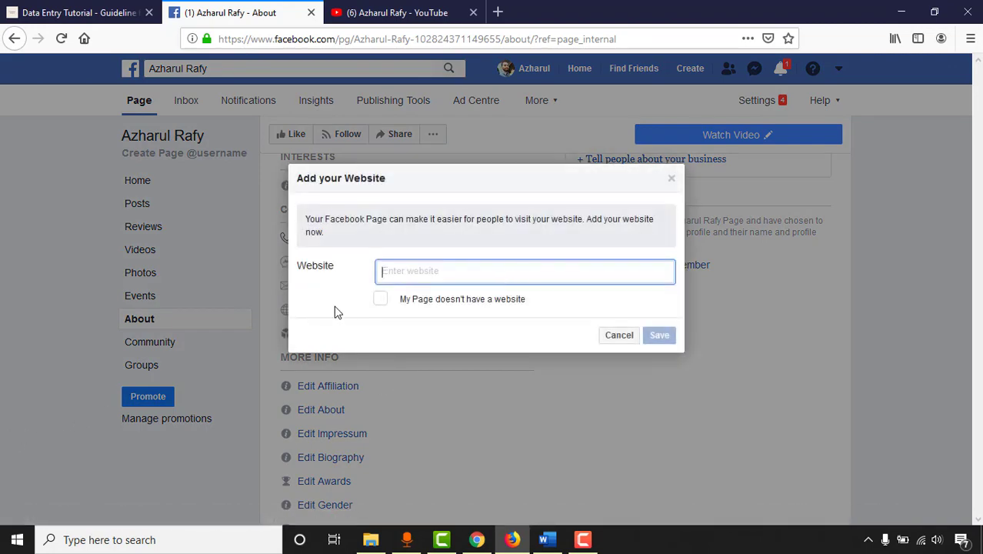
left_click(380, 300)
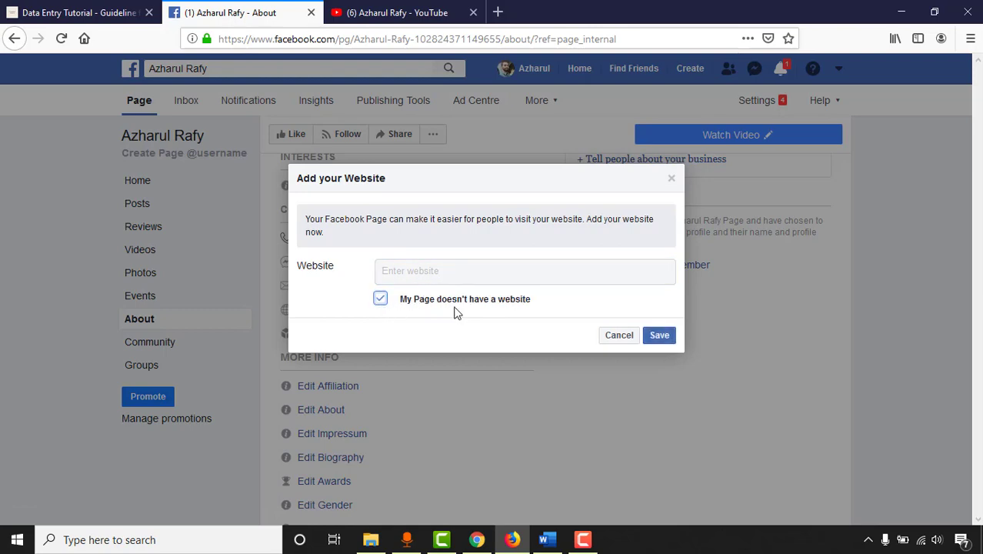
left_click(382, 299)
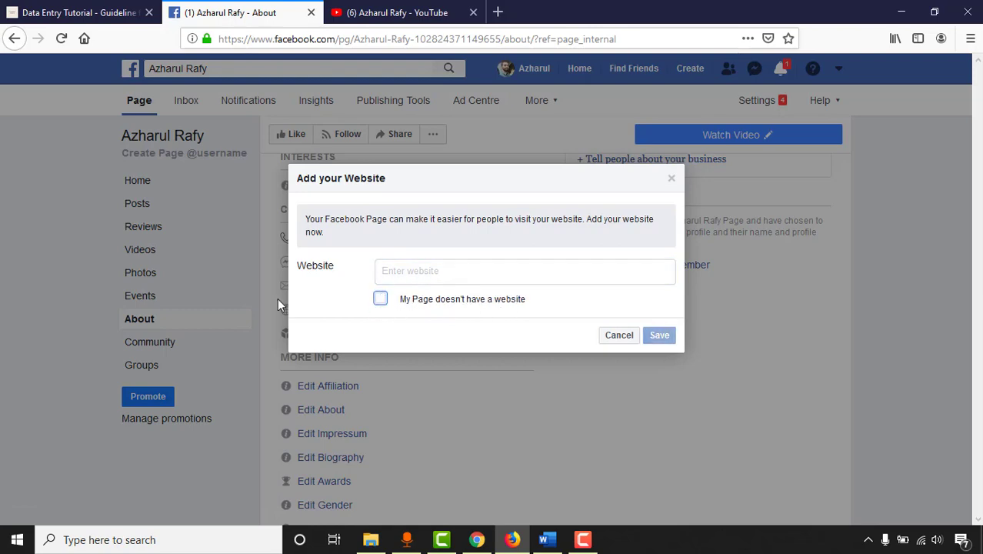
left_click(77, 13)
left_click_drag(329, 38, 209, 59)
key("ctrl+c")
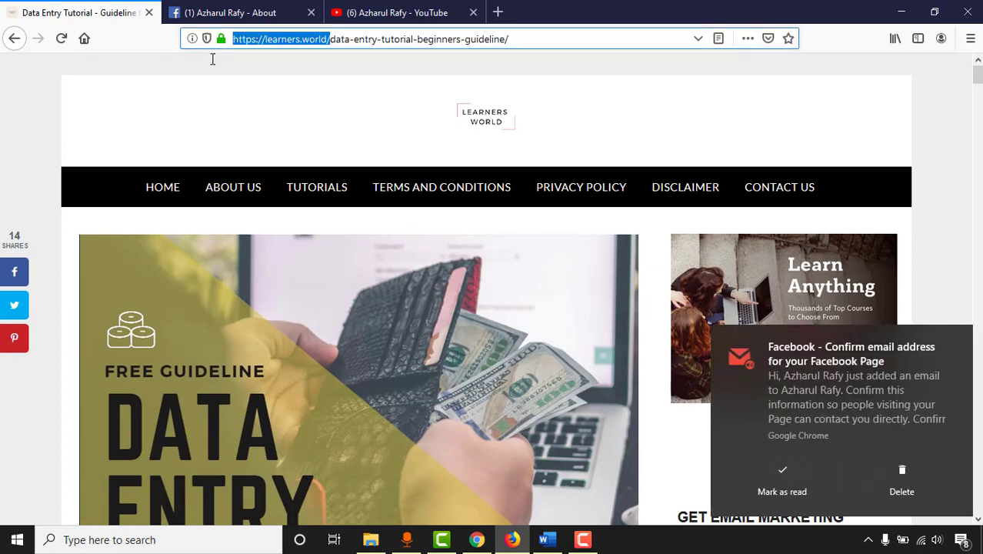
left_click(241, 10)
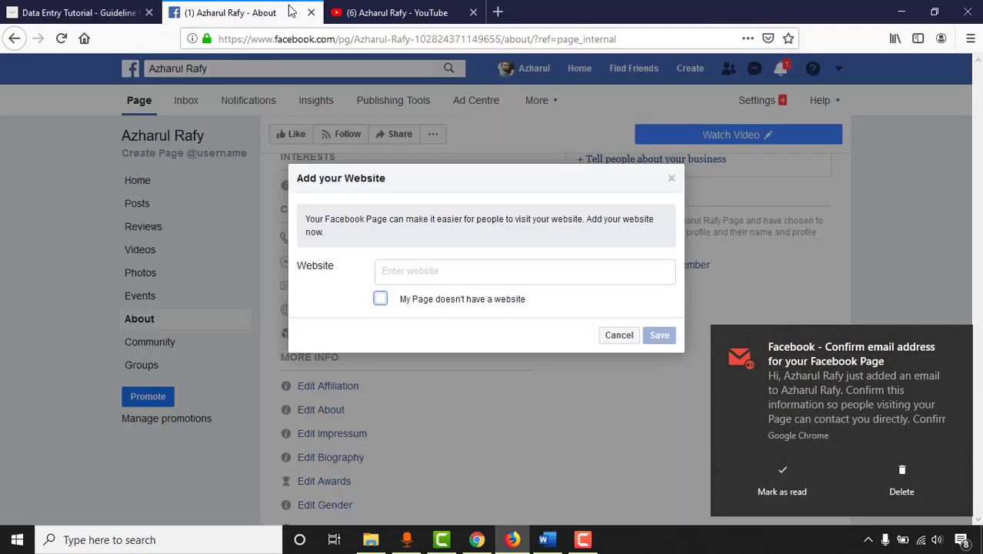
left_click(429, 273)
key("ctrl+v")
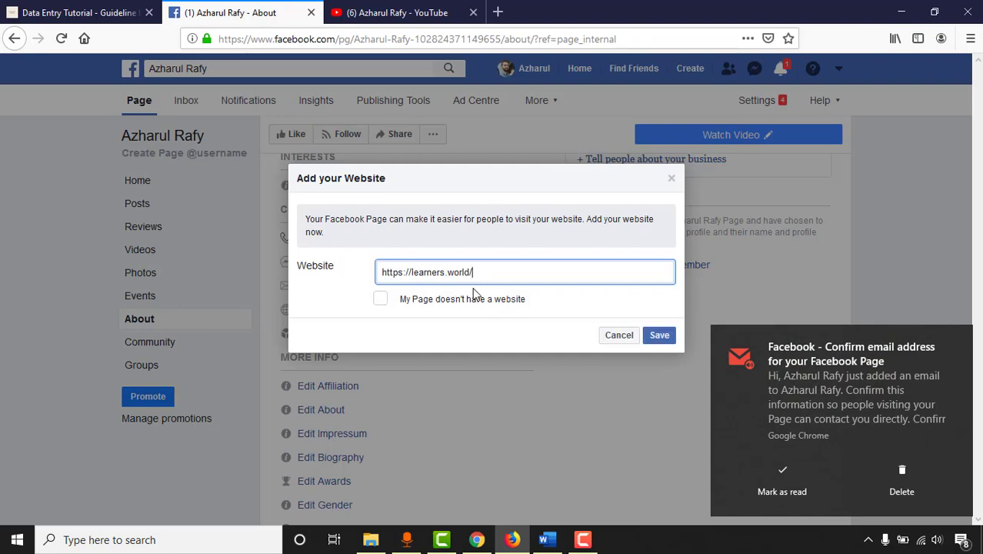
left_click(649, 328)
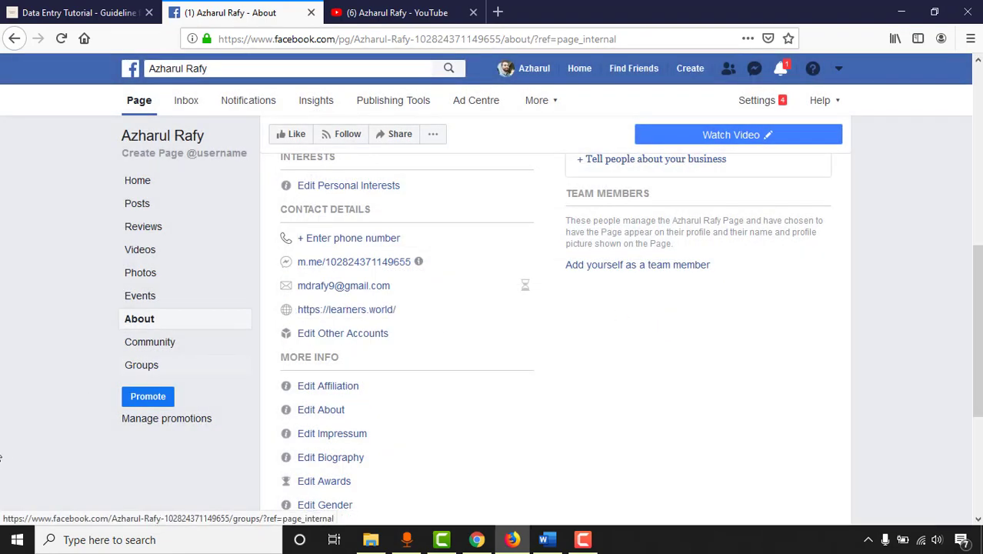
scroll(776, 320, "down", 1)
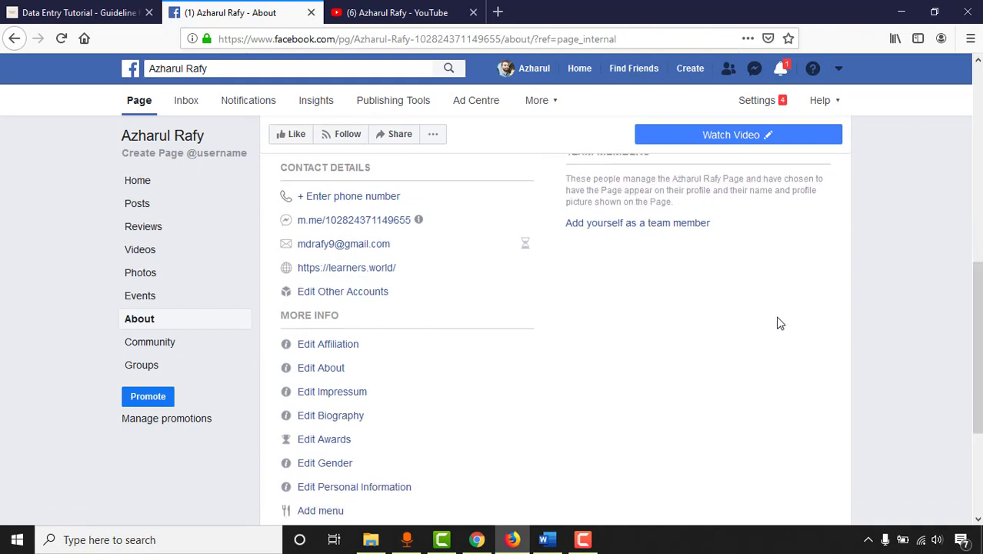
Step: Add an empty Other Accounts entry, then open and copy the Instagram profile URL in a new tab
left_click(348, 294)
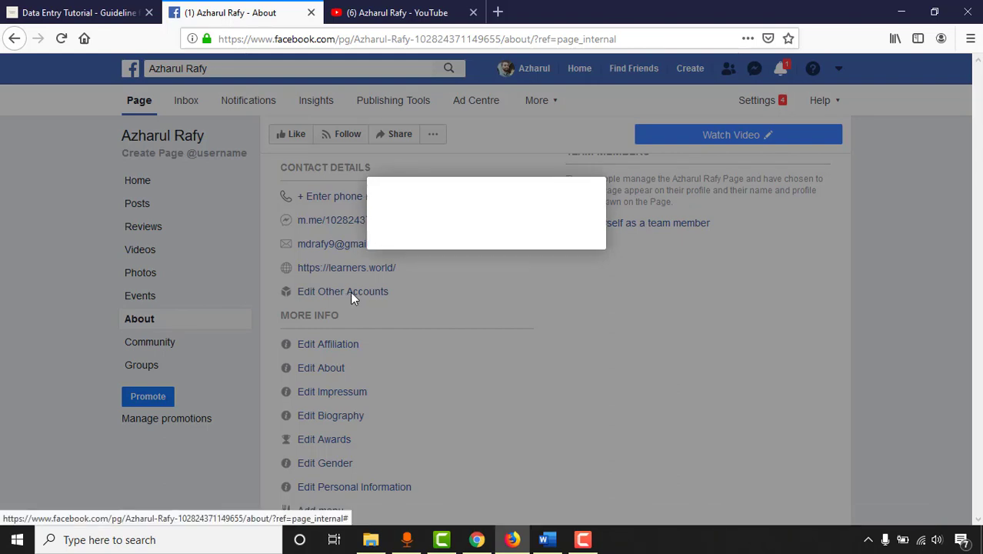
left_click(392, 238)
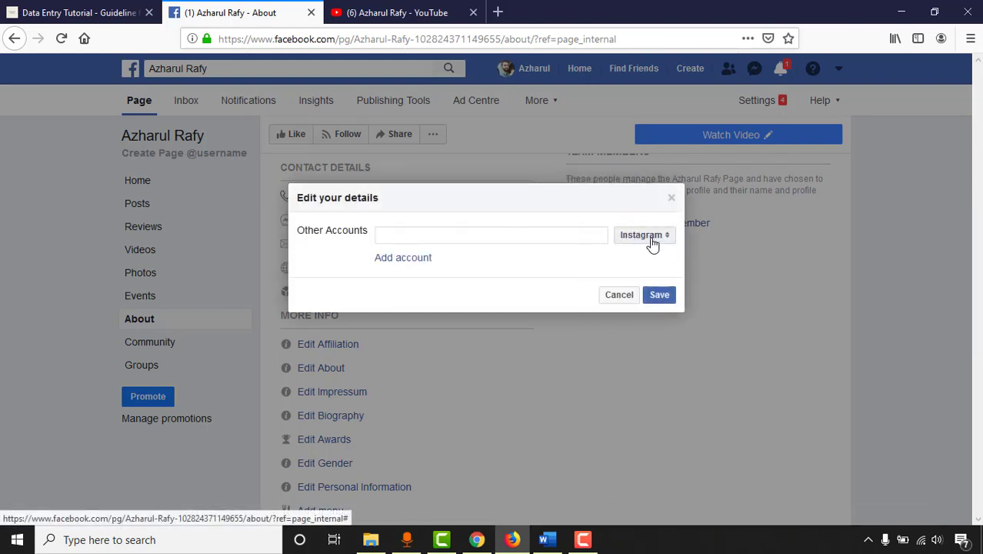
left_click(504, 12)
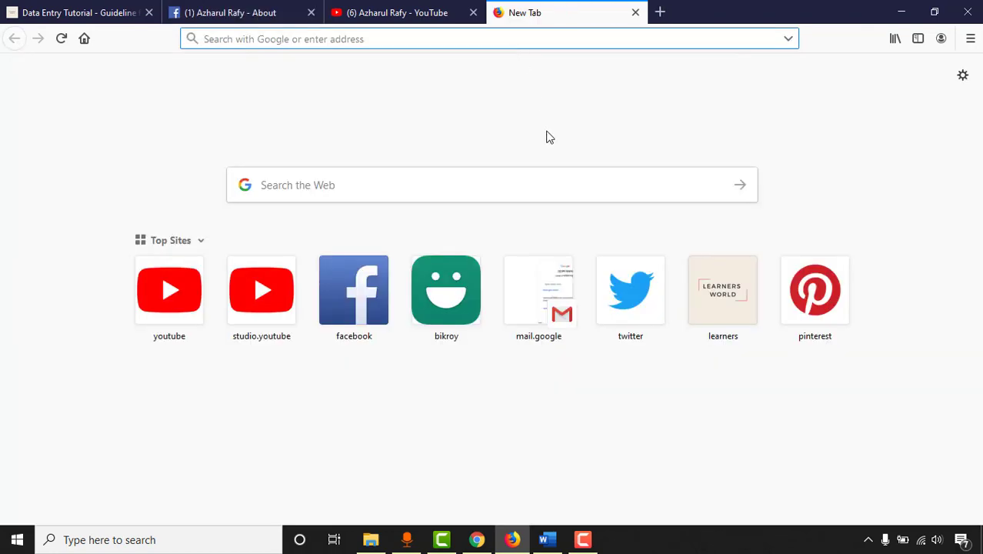
type("insta")
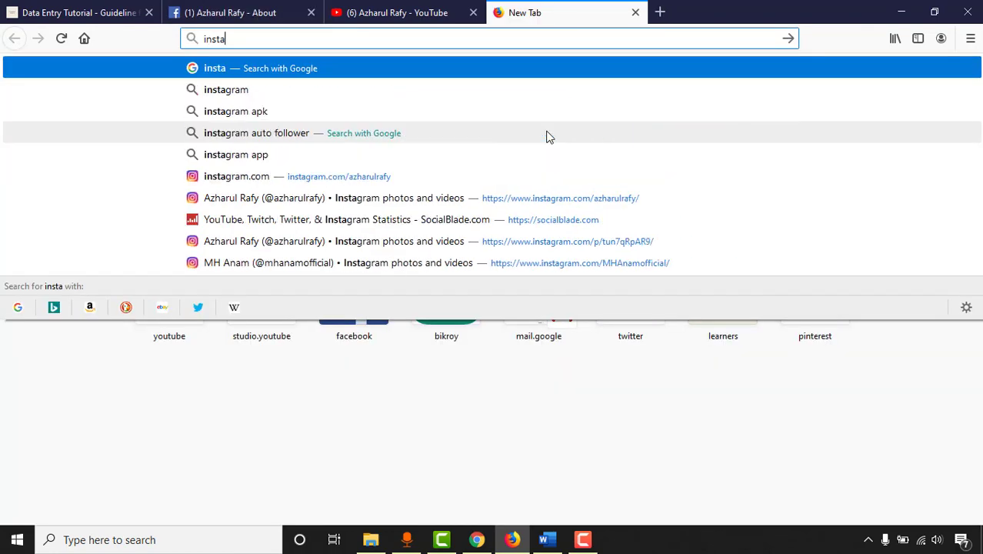
left_click(351, 179)
left_click(356, 43)
key("ctrl+c")
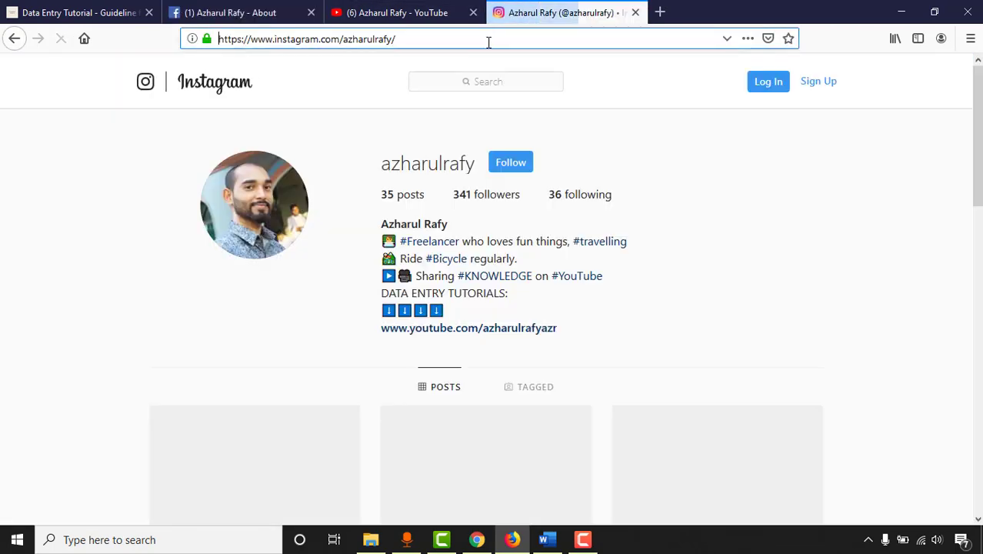
key("BackSpace")
left_click(280, 8)
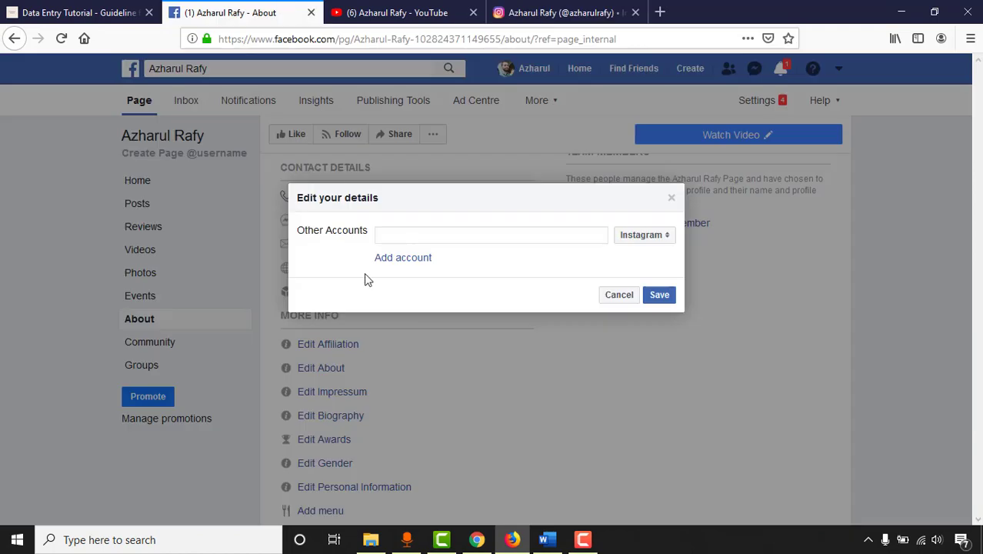
Step: Paste the Instagram profile link and add a Twitter account with its profile link
key("ctrl+v")
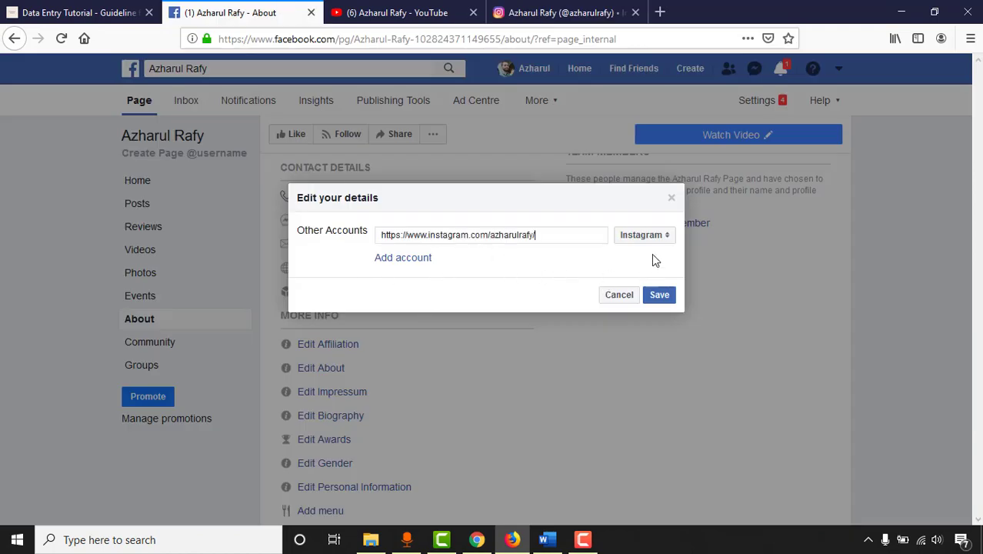
left_click(391, 259)
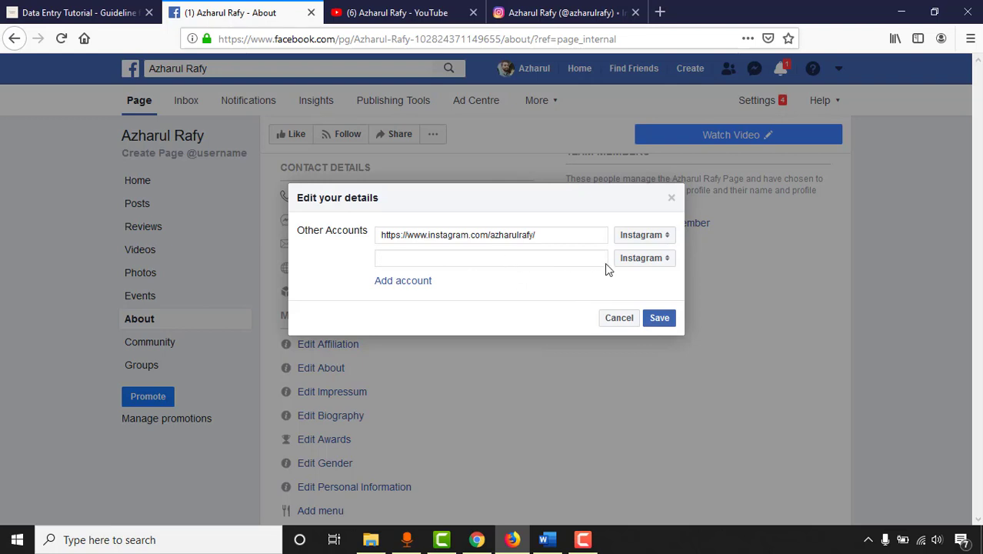
left_click(648, 263)
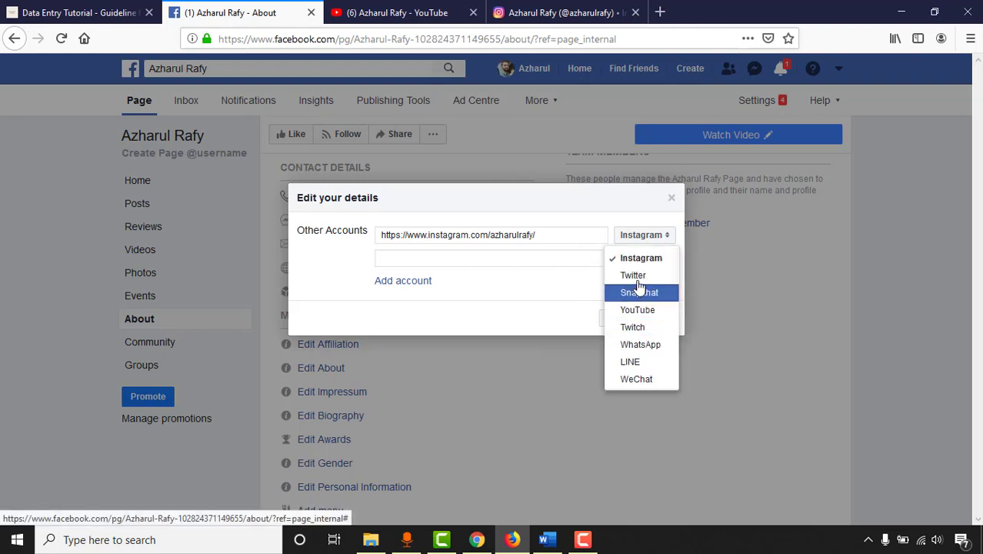
left_click(645, 278)
left_click(458, 258)
type("https://www.twitter.com/azharulrafy/")
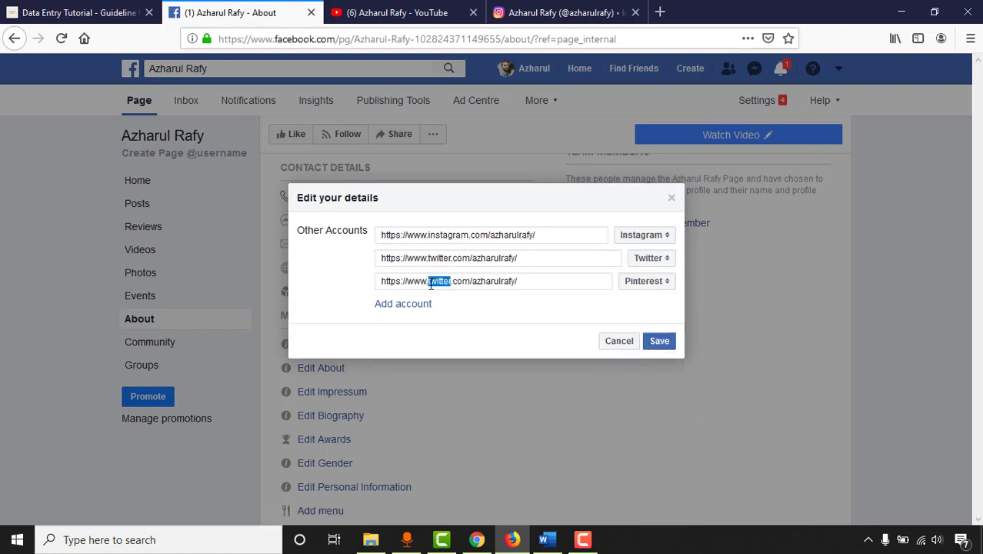
Step: Add the Pinterest and YouTube account entries and save the linked social accounts
type("pinterest")
left_click(403, 303)
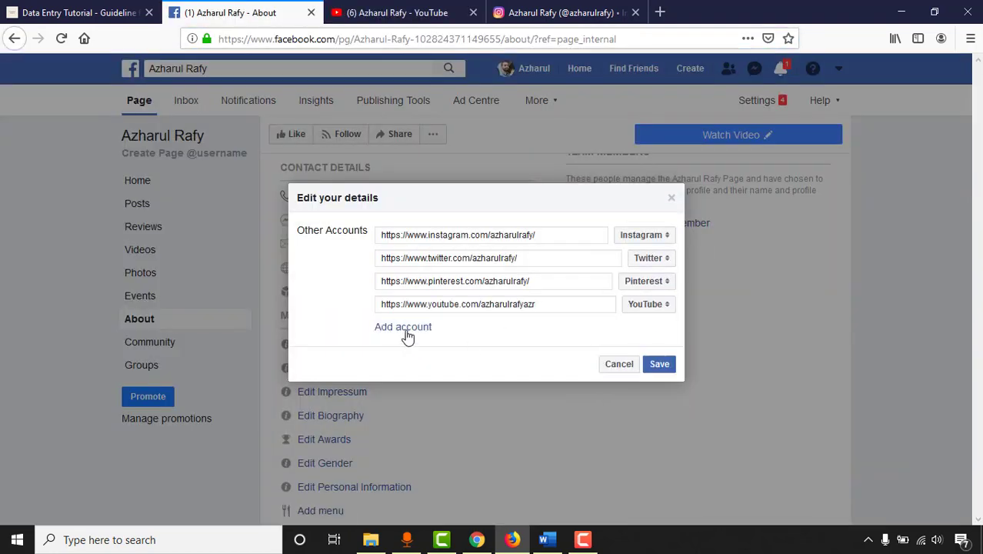
left_click(404, 328)
left_click(638, 331)
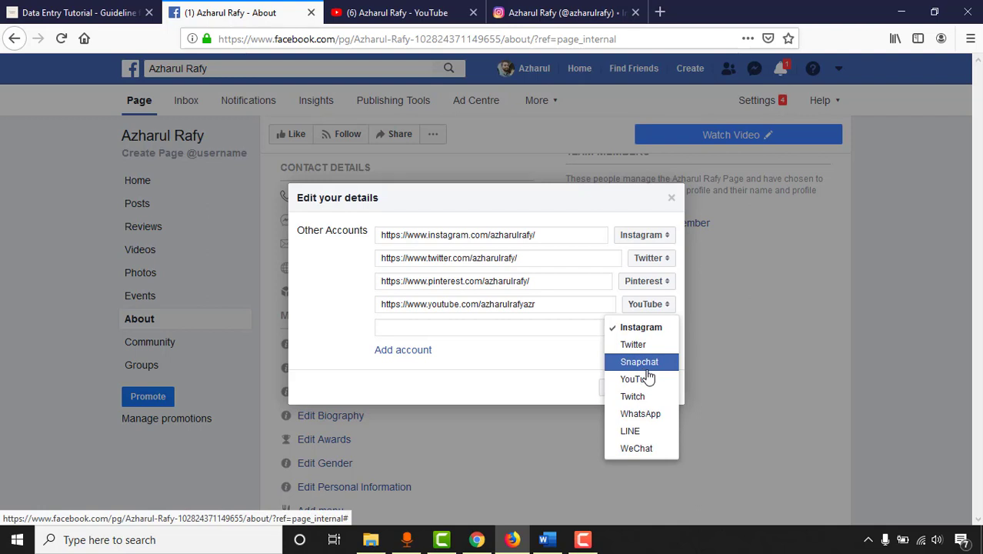
scroll(644, 452, "down", 3)
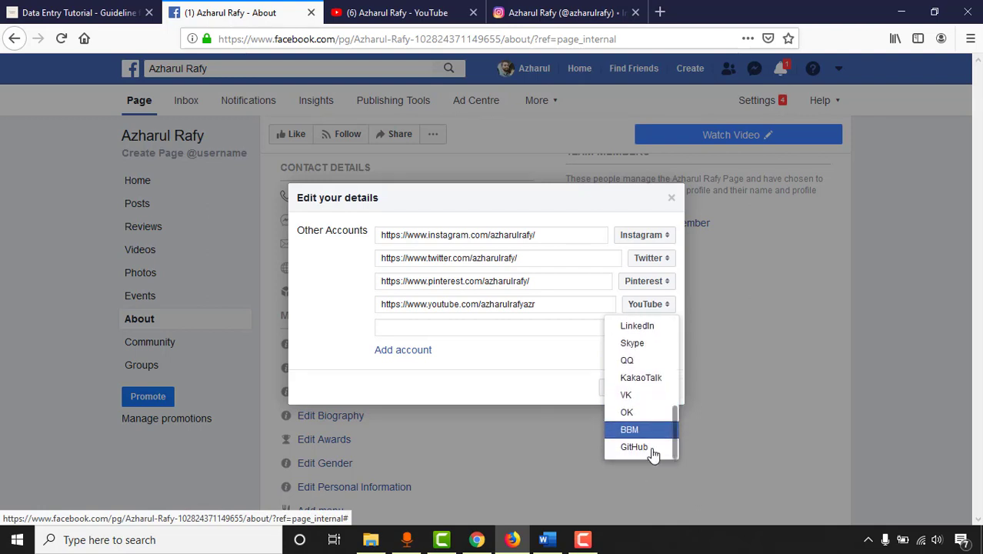
left_click(569, 331)
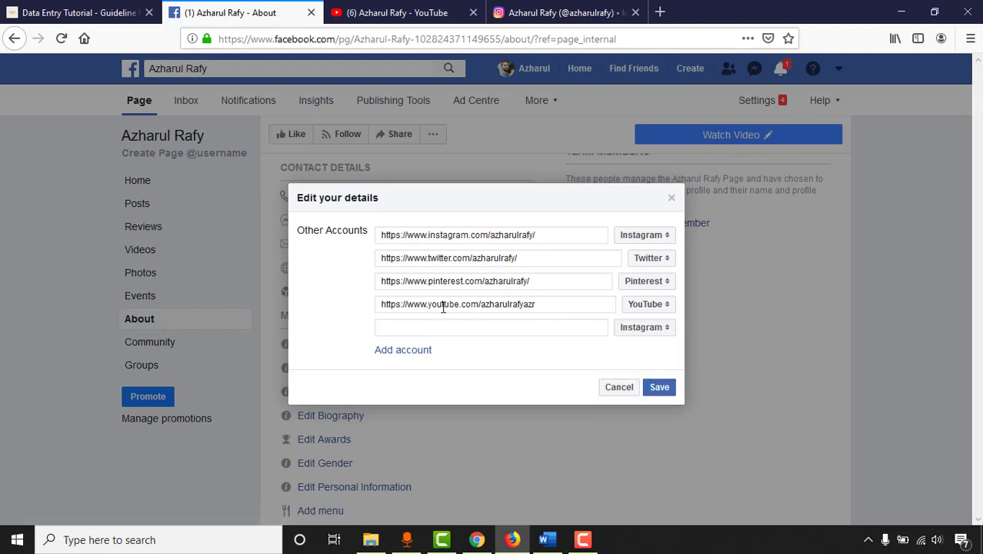
left_click(666, 389)
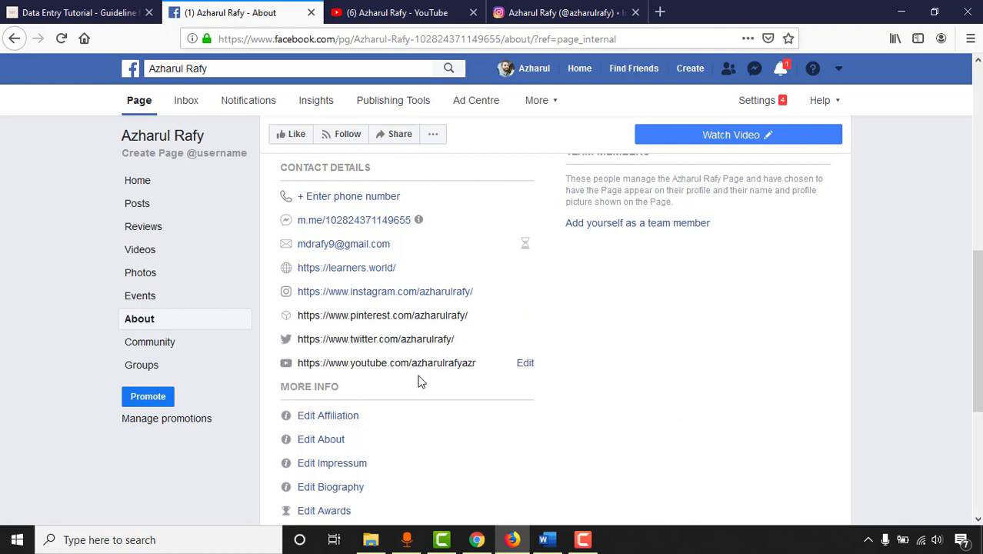
Step: Scroll up to Our story and start the 'Tell people about your business' story editor
scroll(652, 373, "up", 3)
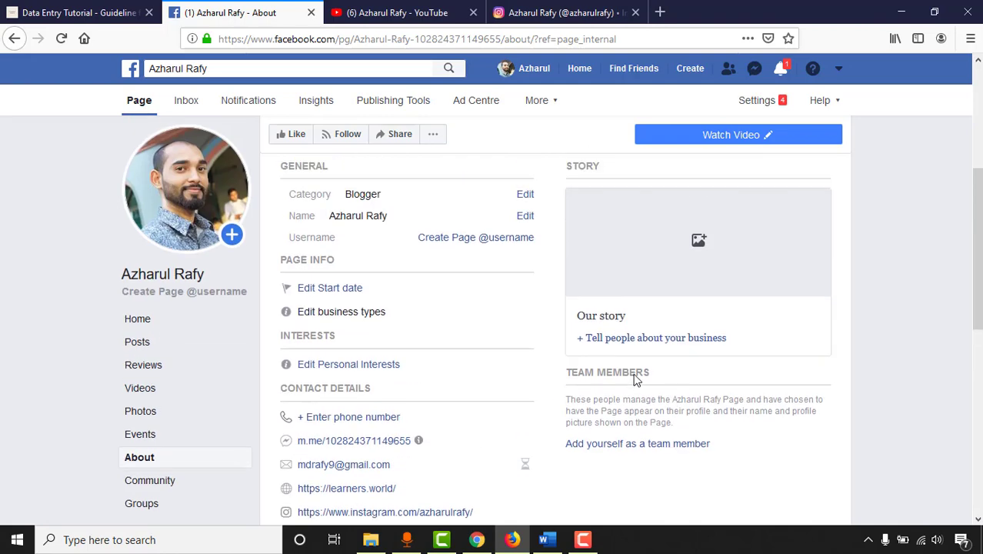
scroll(599, 331, "up", 1)
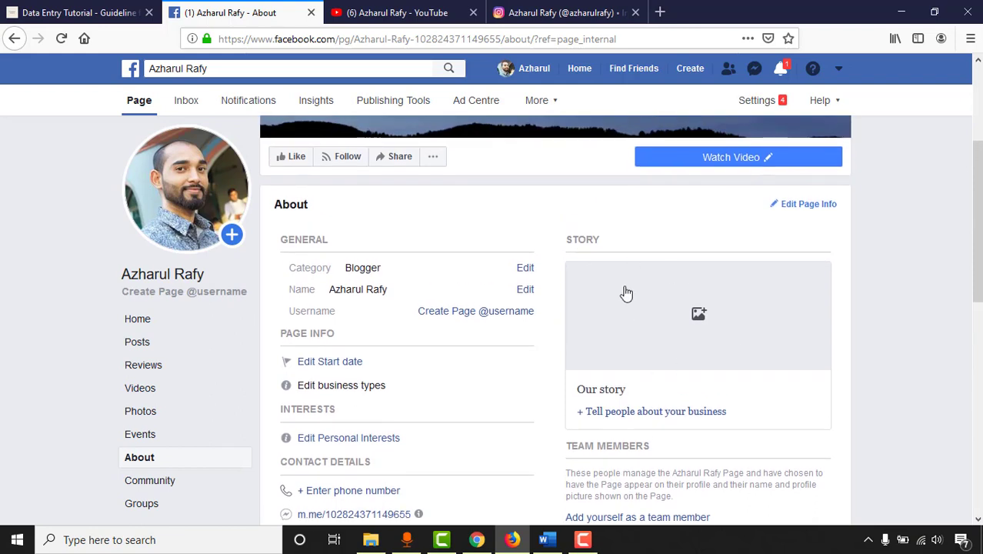
left_click(639, 412)
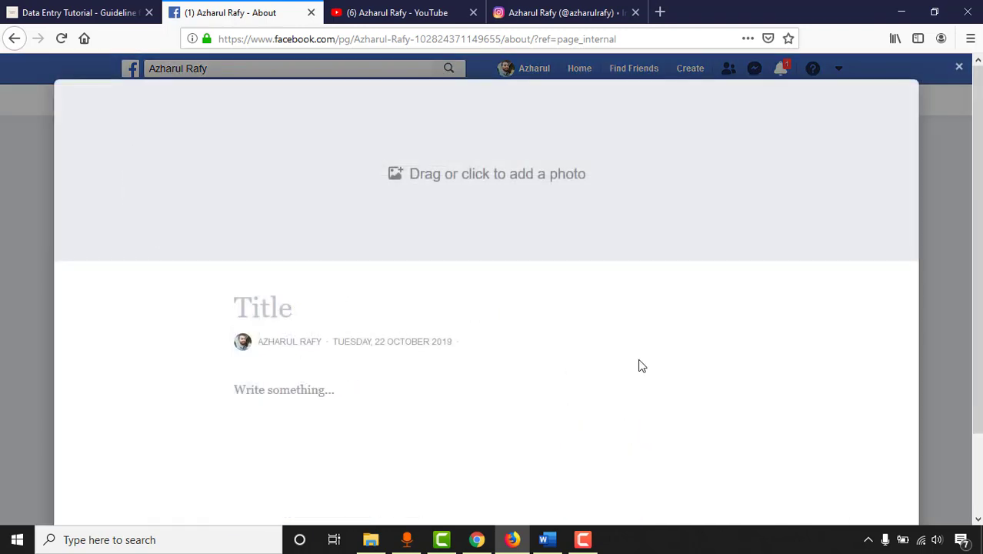
Step: Set the name banner as the new story's cover photo
left_click(514, 205)
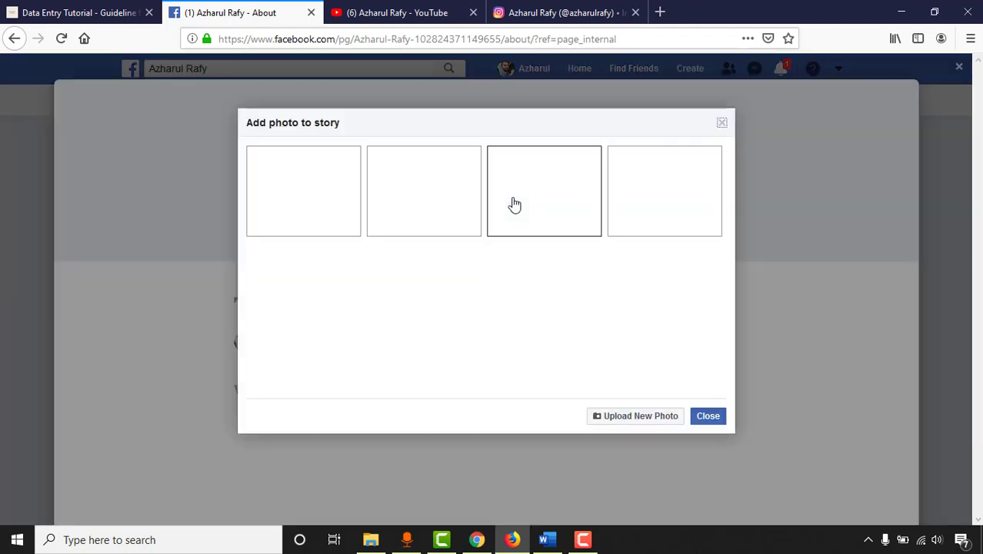
left_click(425, 188)
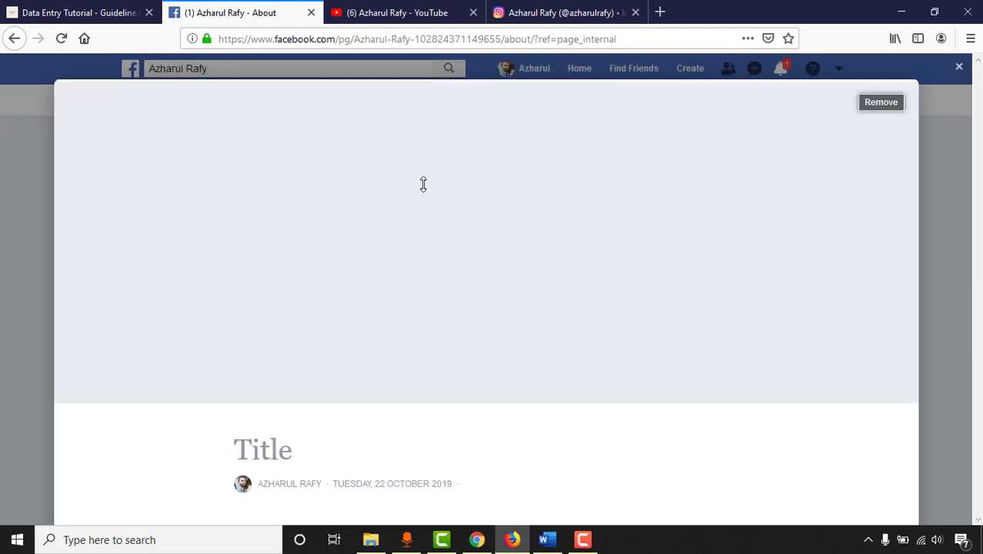
scroll(324, 379, "down", 5)
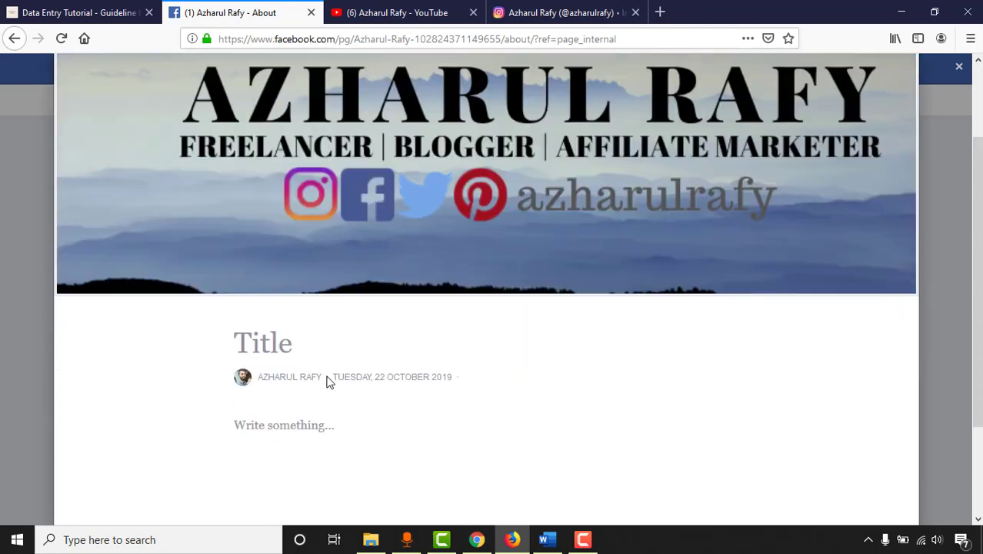
Step: Title the story 'Story of My Success!' and switch to the data entry tutorial tab
type("Story ")
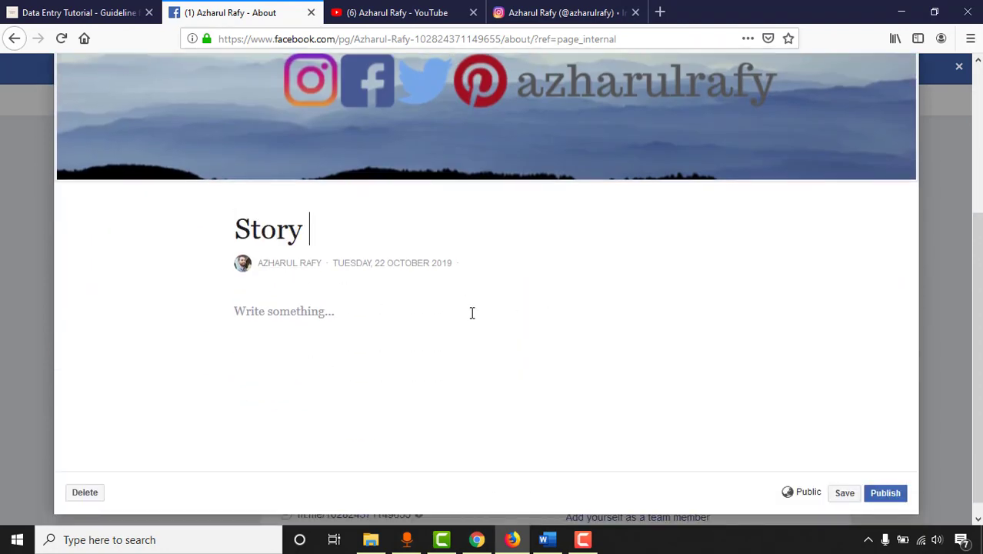
type("of My C")
key("BackSpace")
type("Sc")
key("BackSpace")
key("BackSpace")
type("c")
key("BackSpace")
type("uccess!")
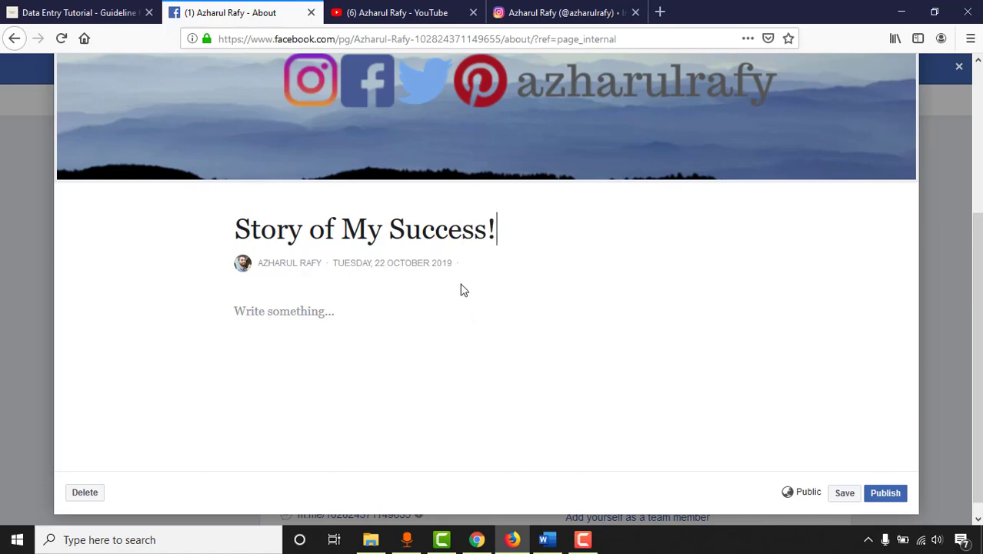
key("ctrl+shift+Tab")
scroll(608, 307, "down", 15)
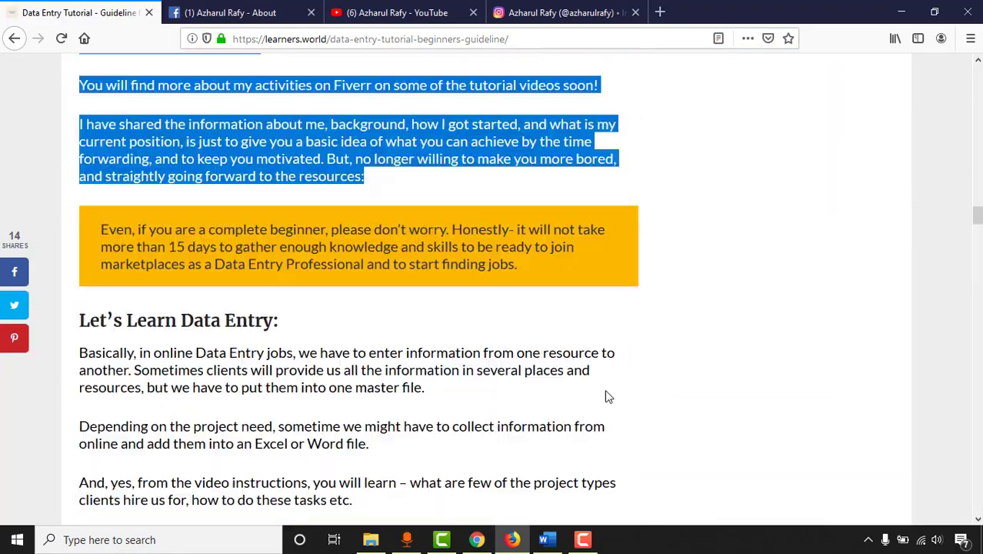
Step: Replace the article's opening phrase with a greeting introducing the Page owner, then review the body
key("ctrl+Tab")
scroll(606, 396, "down", 1)
scroll(606, 396, "up", 15)
left_click_drag(394, 206, 230, 211)
type("Hi, this is Azharul Rafy!")
scroll(530, 286, "down", 15)
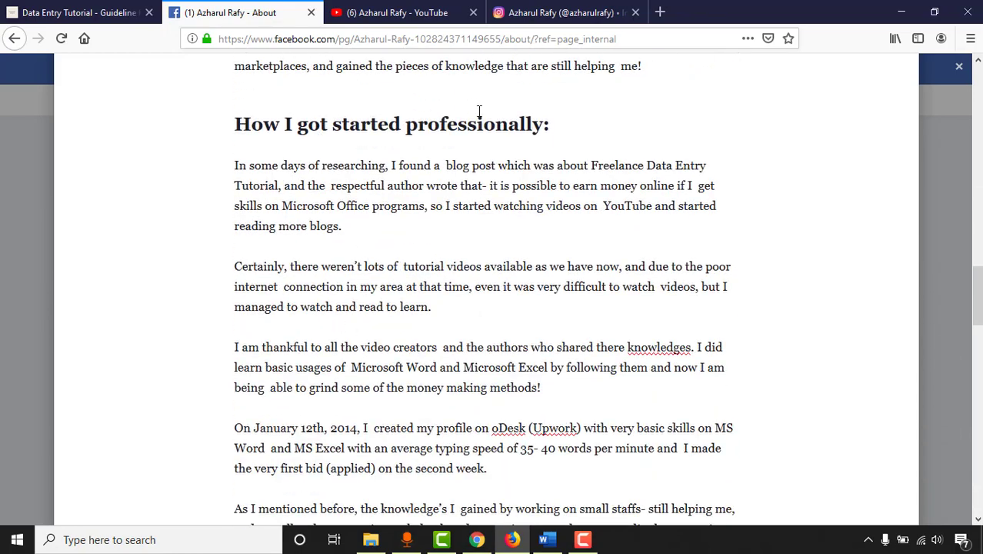
scroll(319, 302, "down", 20)
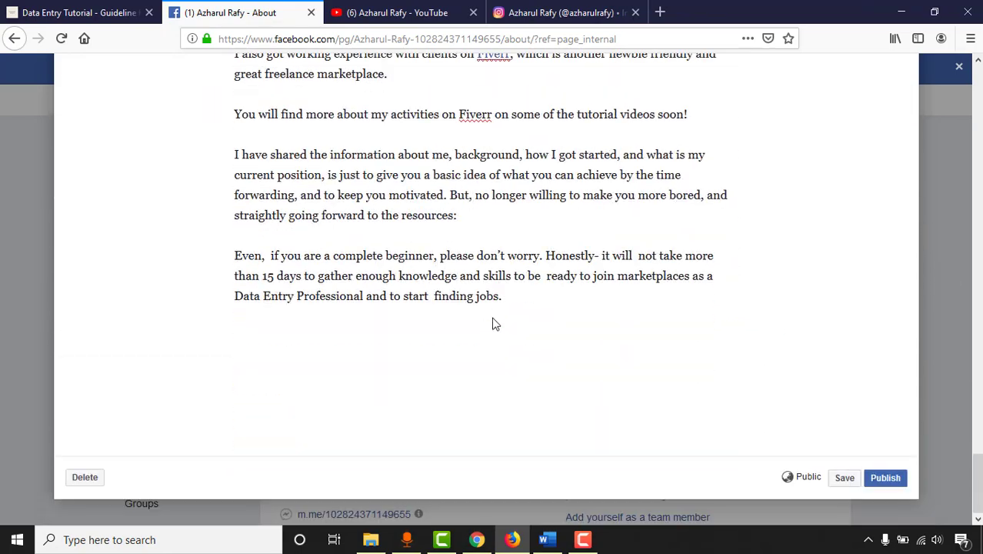
scroll(448, 376, "up", 20)
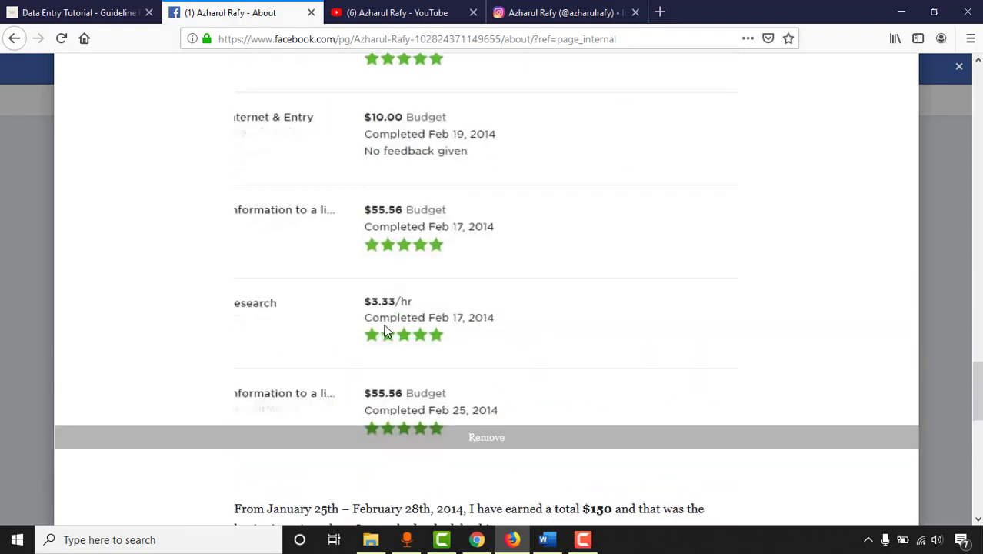
scroll(385, 325, "up", 10)
scroll(383, 318, "down", 8)
scroll(534, 364, "down", 20)
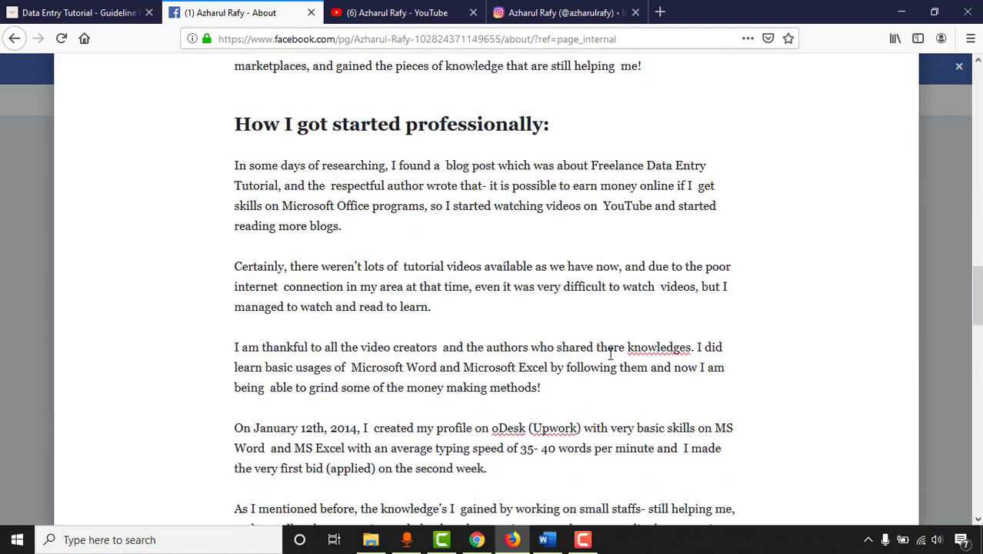
scroll(646, 392, "down", 5)
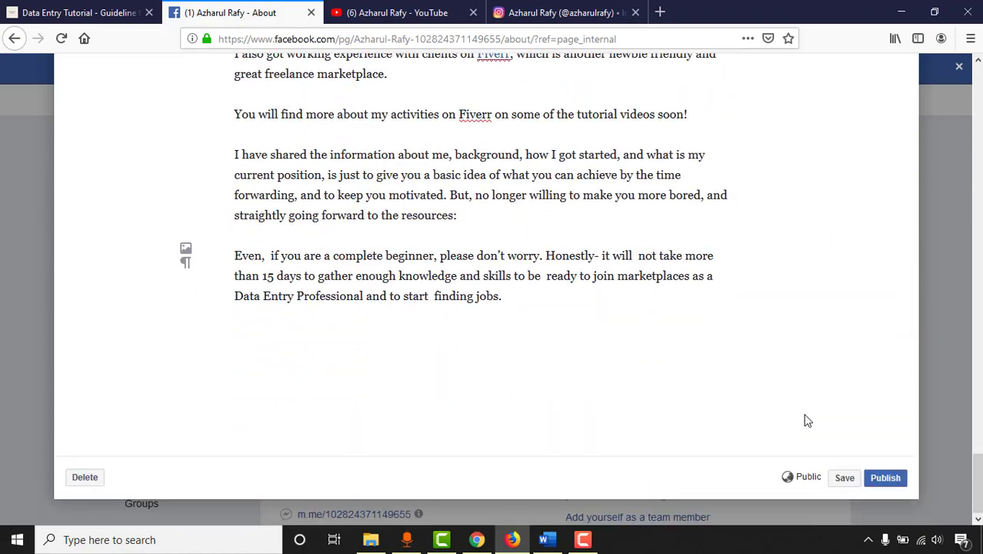
Step: Publish the story and check the 'Story of My Success!' card in the About section
left_click(888, 485)
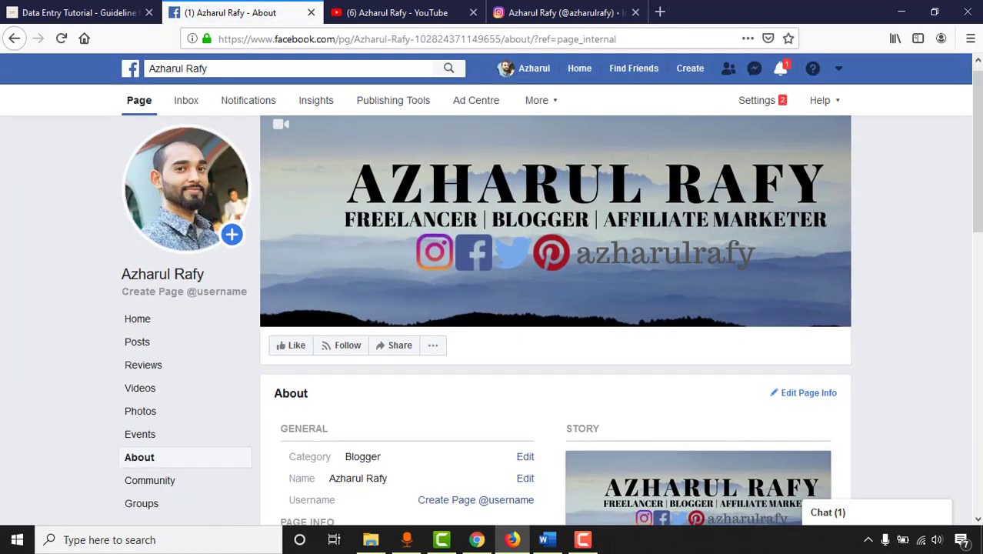
scroll(620, 254, "down", 5)
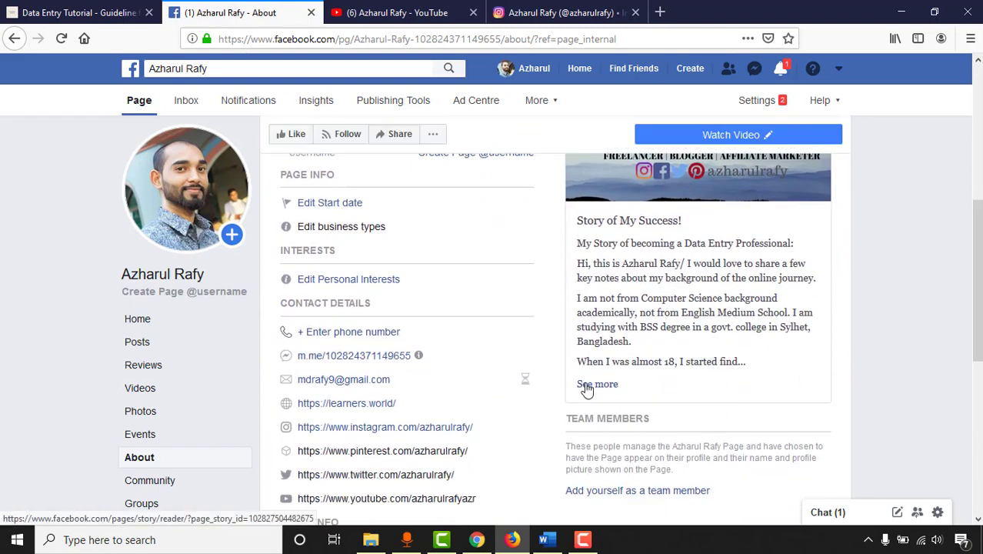
scroll(615, 380, "down", 3)
scroll(269, 382, "up", 1)
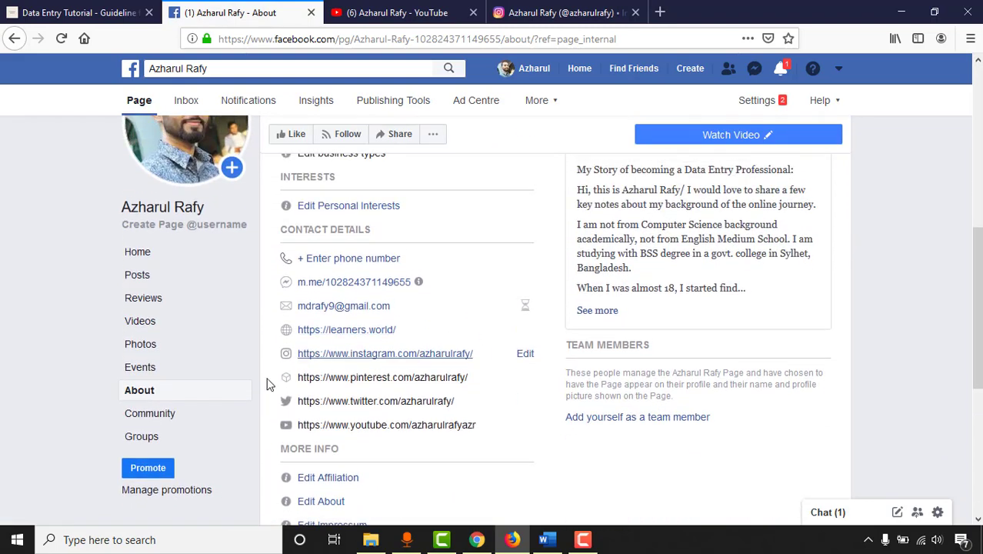
scroll(464, 330, "up", 3)
scroll(443, 340, "down", 2)
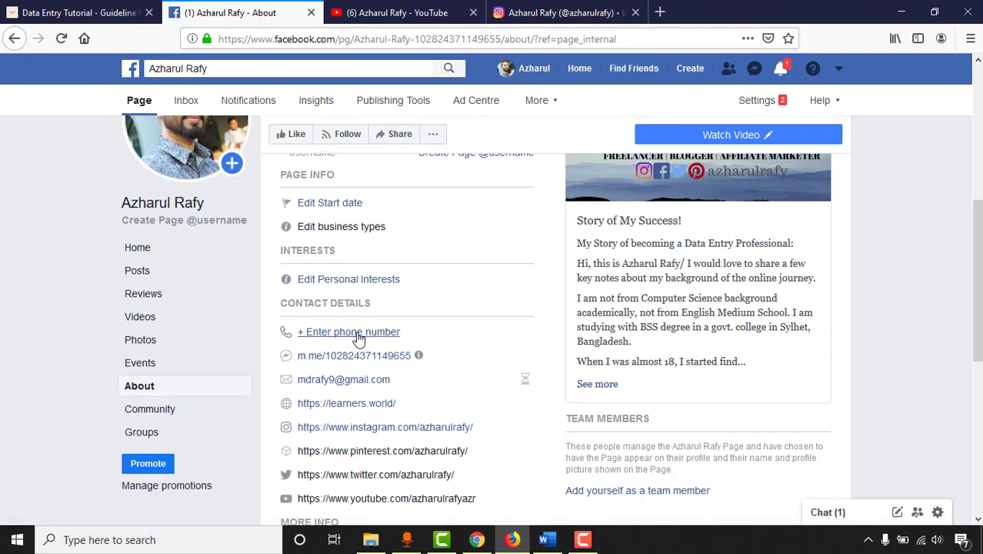
scroll(100, 392, "down", 2)
scroll(246, 381, "up", 3)
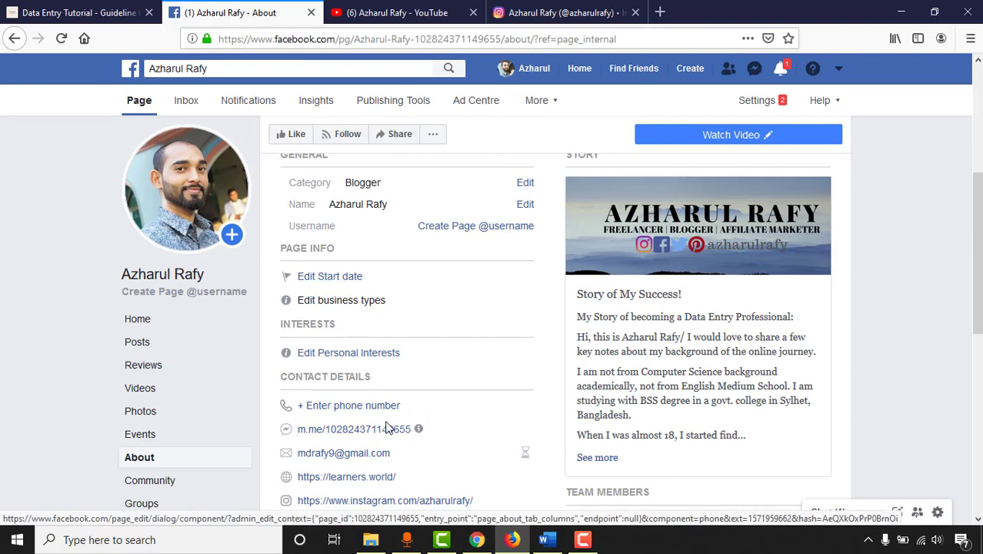
scroll(392, 369, "down", 3)
Step: Open the Affiliation editor and close it without changes
scroll(410, 408, "down", 2)
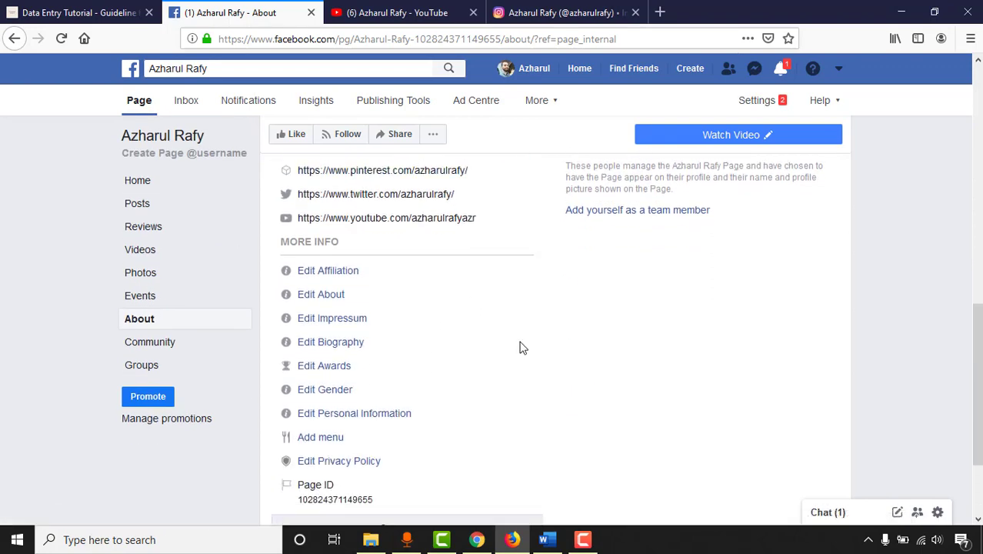
left_click(326, 261)
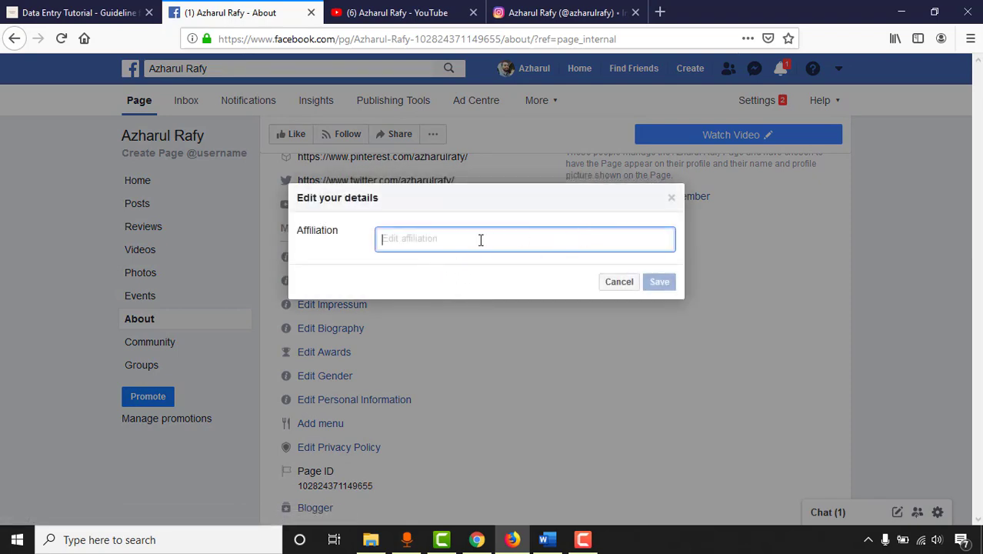
left_click(619, 281)
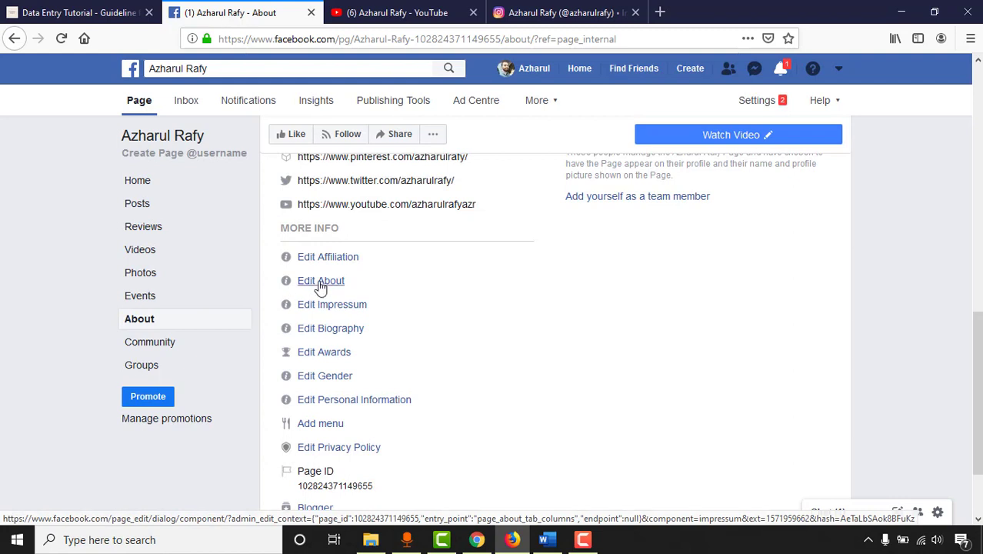
Step: Save a Page description introducing a professional Freelance Digital and Affiliate Marketer
left_click(325, 280)
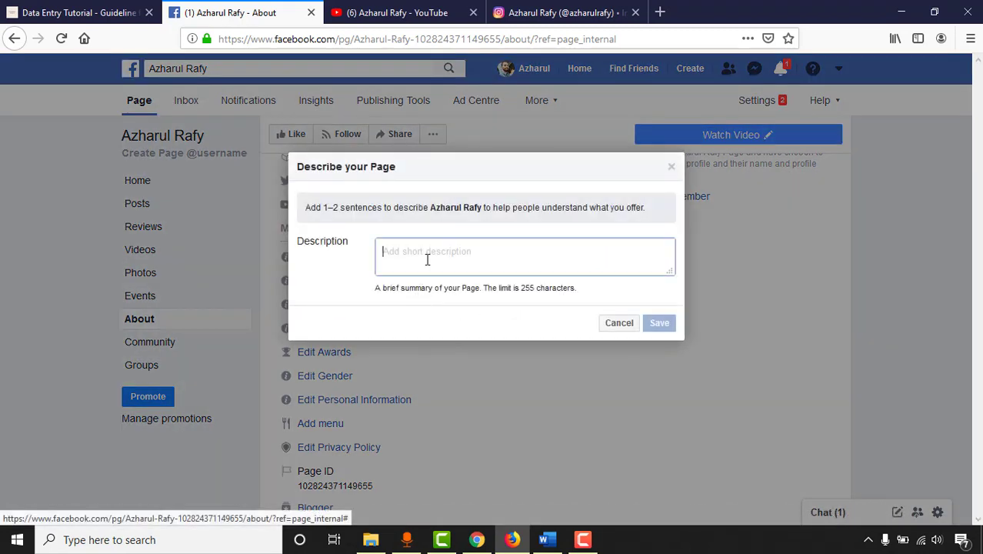
double_click(526, 288)
left_click(476, 245)
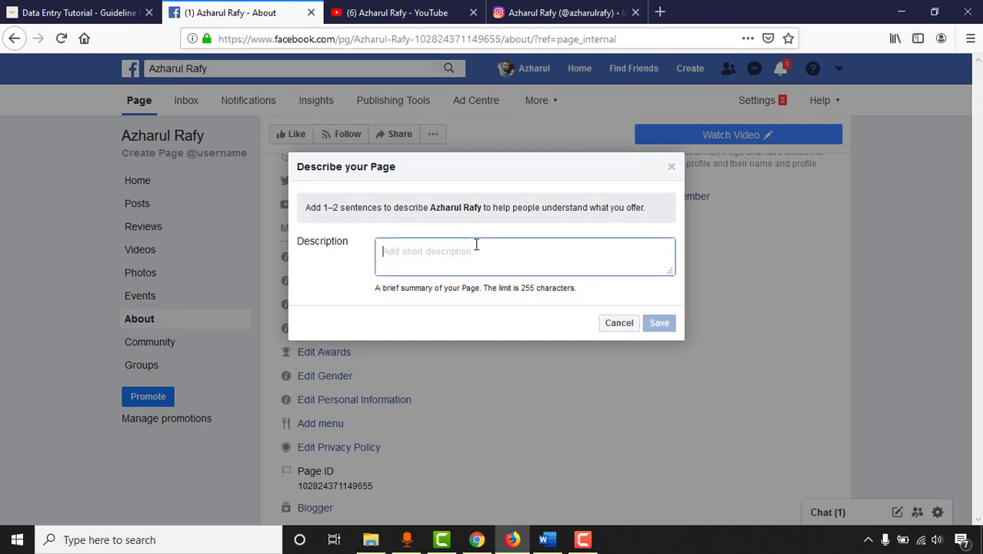
type("Hi")
key("BackSpace")
type("This is Azharul Rafy, a professional Freelance Digital and Affiliate Marketer. Y")
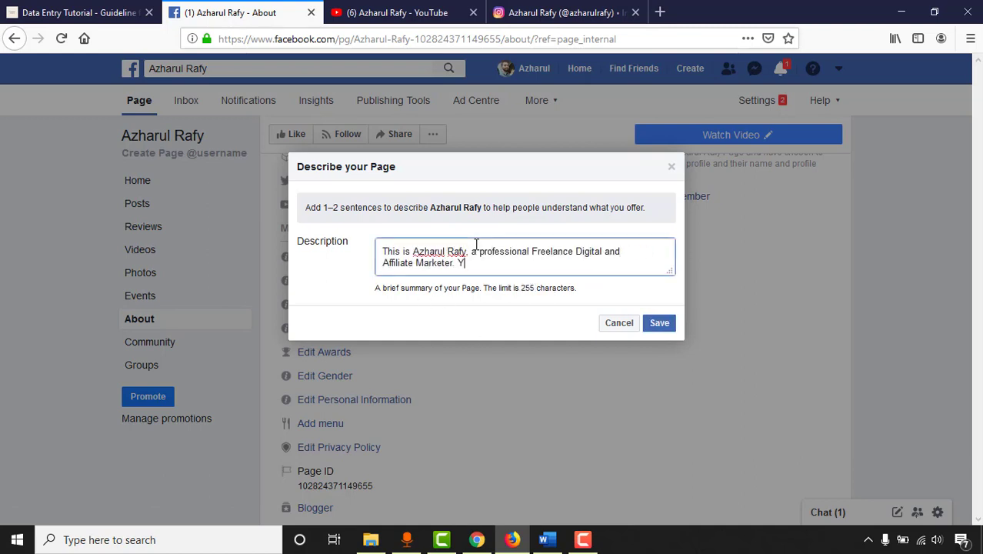
type("ou are going to get tips and tricks from my experience that I gained from my 7 years on journey.")
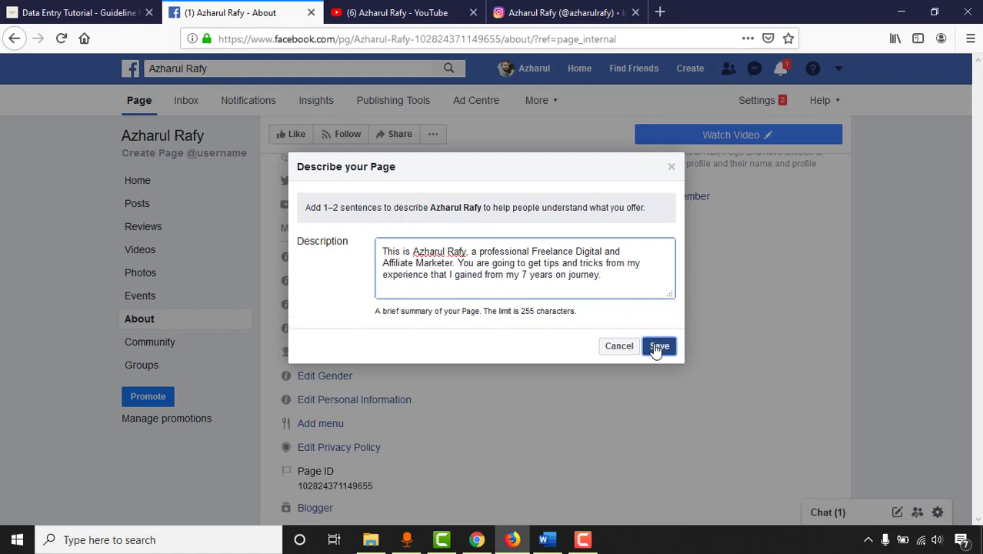
left_click(657, 346)
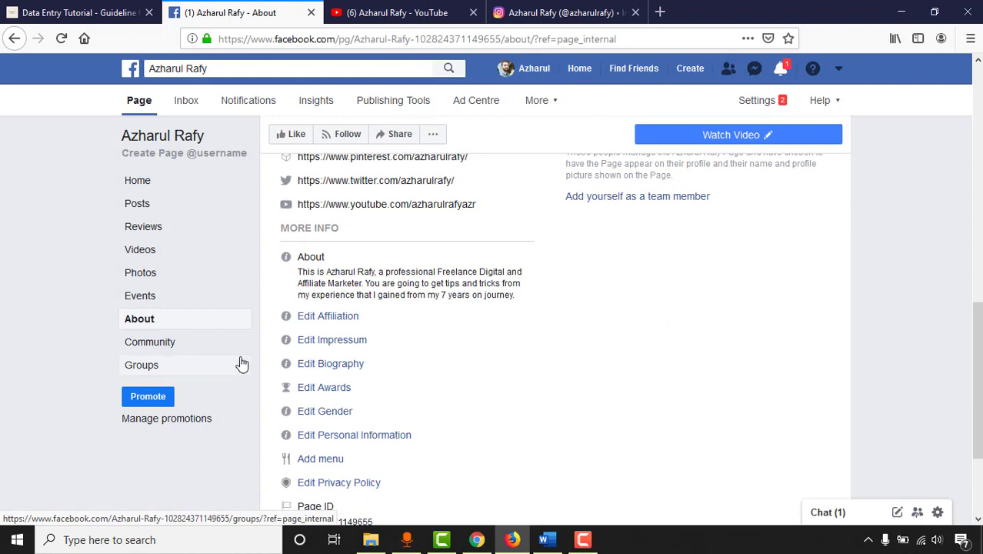
Step: Start the Biography with the online career begun in 2012 as a PTC worker
scroll(477, 265, "down", 2)
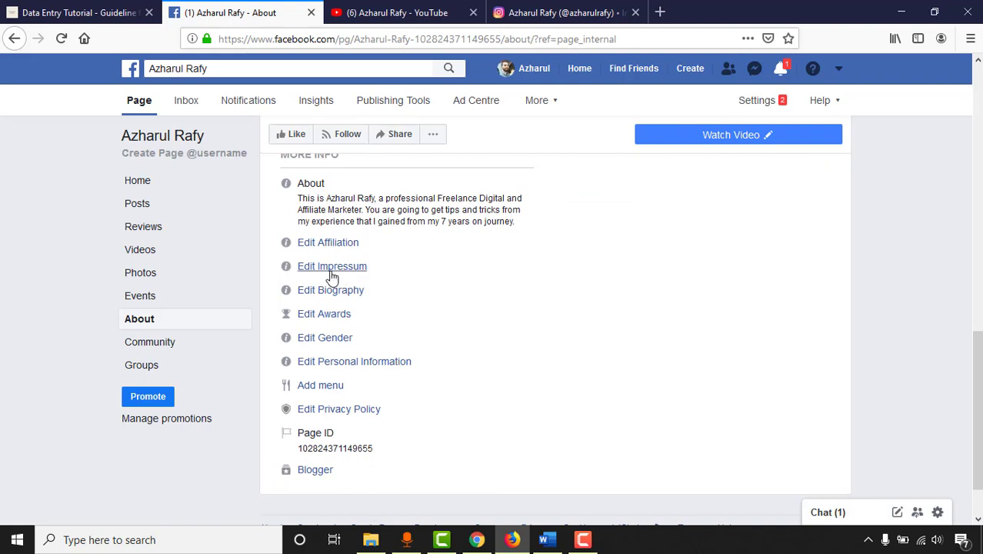
scroll(350, 351, "down", 2)
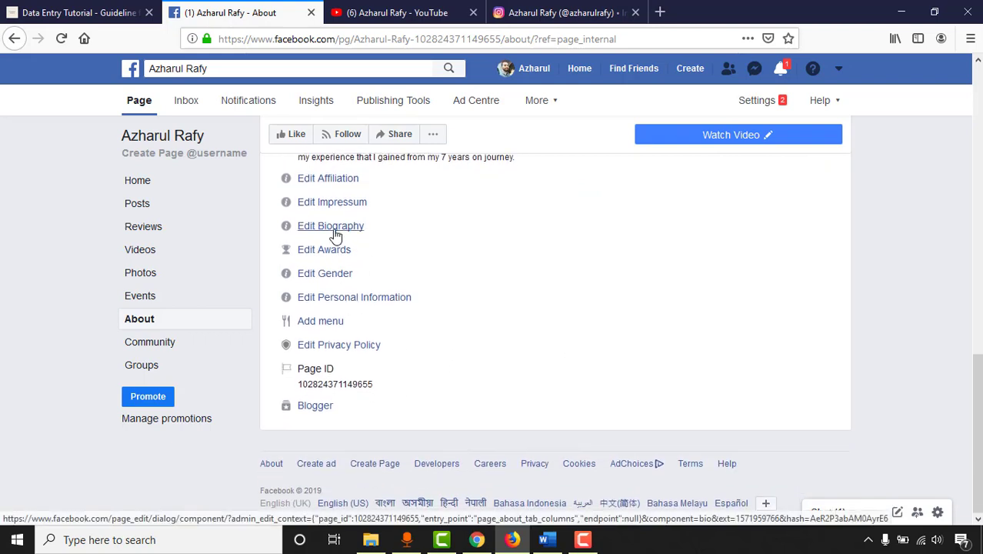
left_click(330, 226)
type("This is Azharul Rafy, I got my online carrier started in 2012 as a PTC worker, and after that I wor")
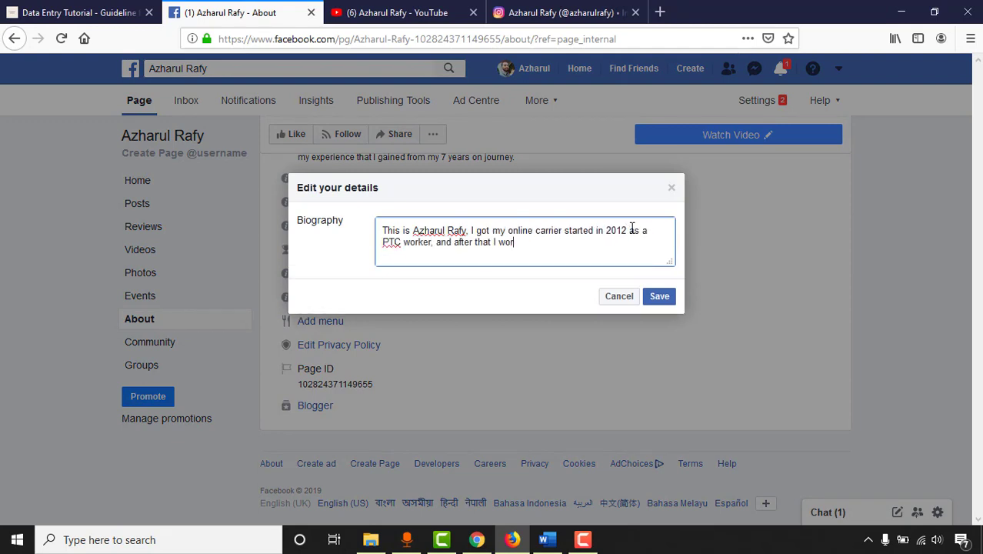
type("ked and provided Data Entry, Lead Generation services to clients through Upwork, Fiverr and in personal contracts.")
key("Return")
key("Return")
type("But, from 2019")
Step: Add the June 2019 blogging and affiliate marketing paragraph and a closing line, then save
key("ctrl+Left")
type("June")
key("End")
type(", I have started blogging in serious consideration and I am doing affiliate marketing as well to make passive income.")
key("Return")
key("Return")
type("To learn more of my journey - stay conne")
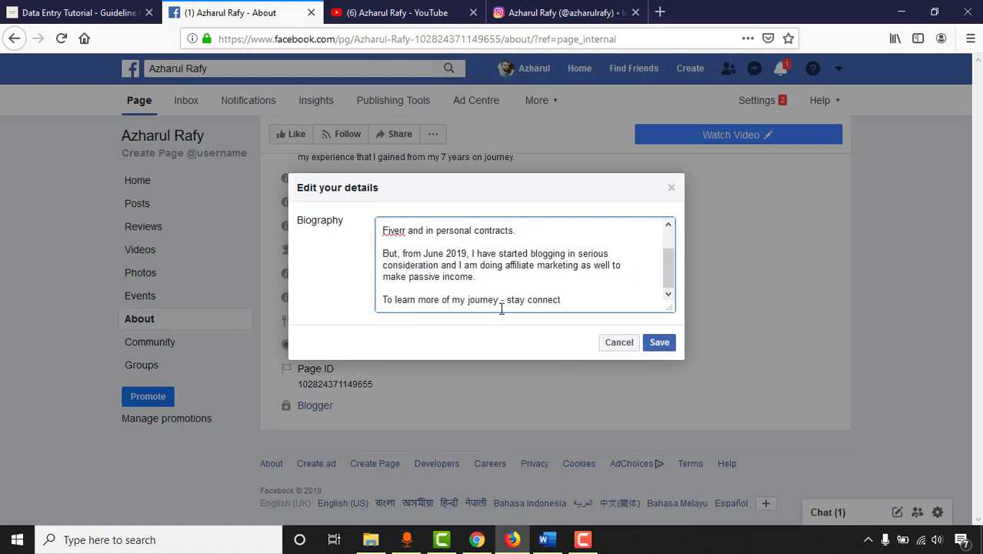
left_click(652, 347)
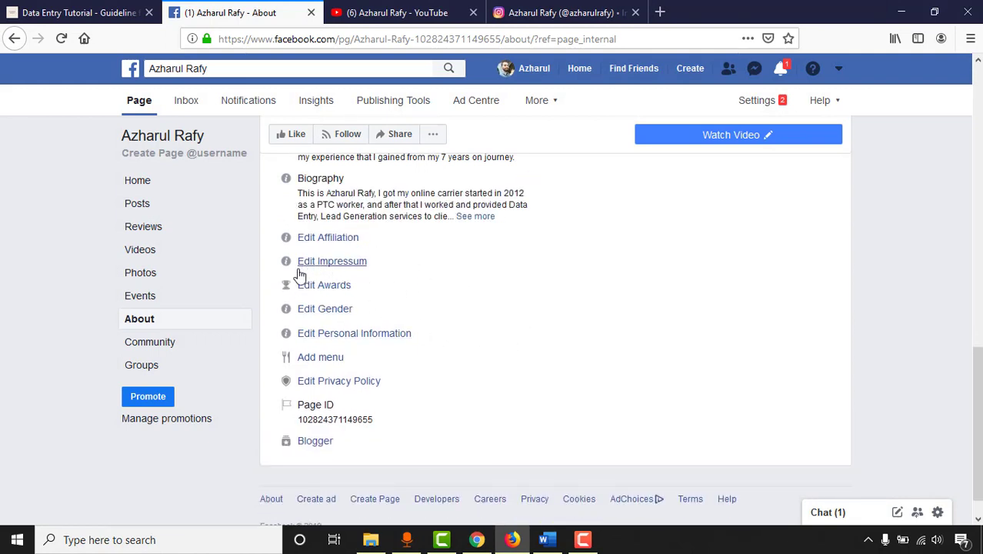
Step: Set the Page's gender to Male and save
left_click(328, 310)
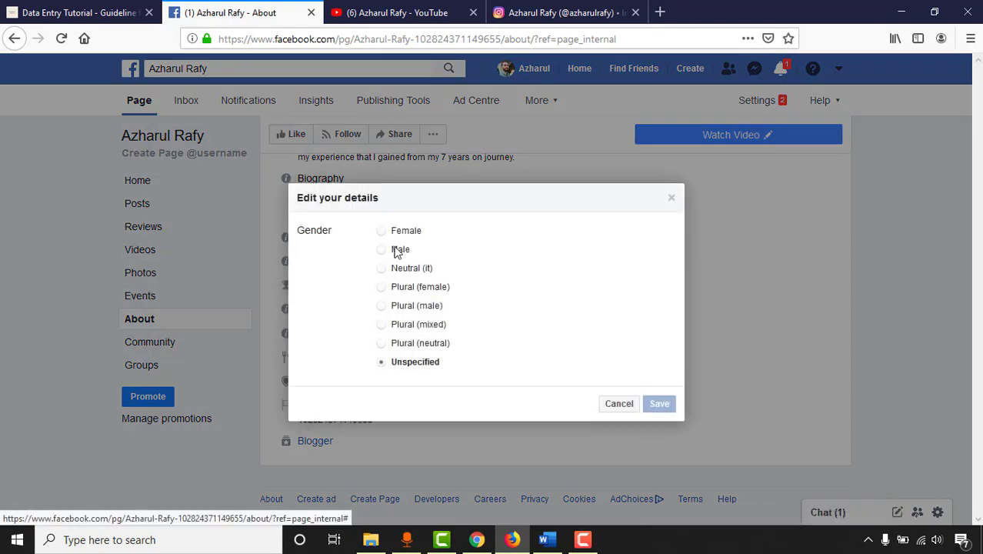
left_click(403, 252)
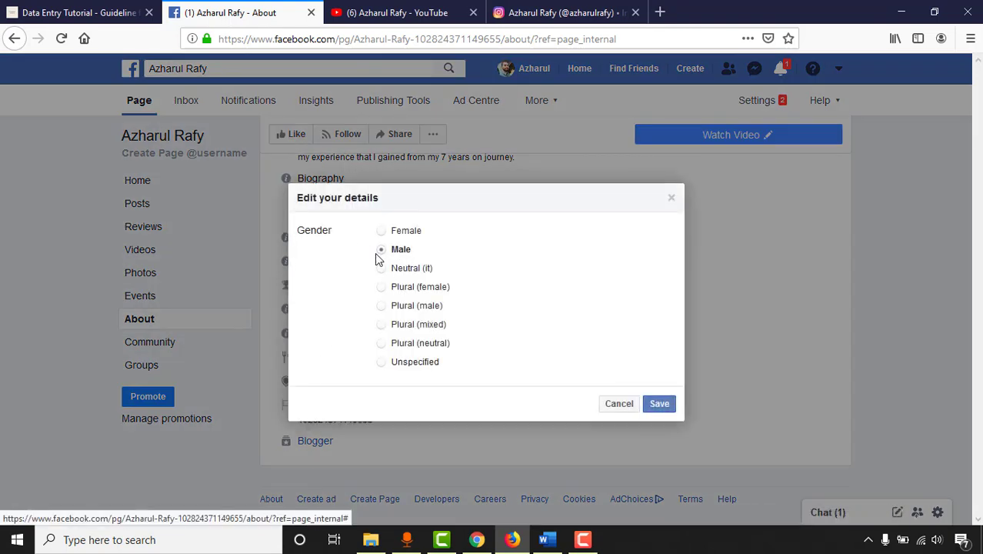
left_click(659, 402)
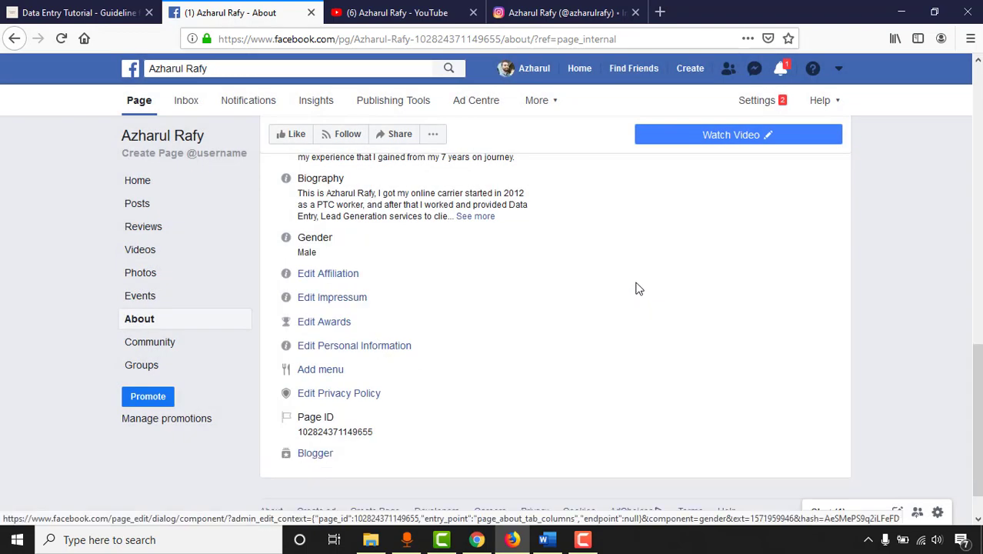
Step: Open the personal information editor and close it without changes
left_click(394, 348)
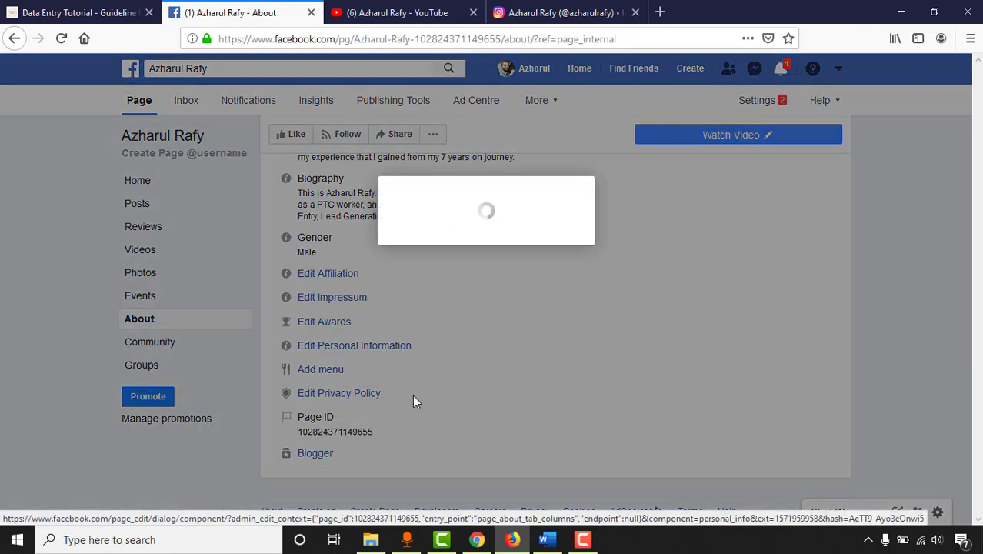
left_click(611, 231)
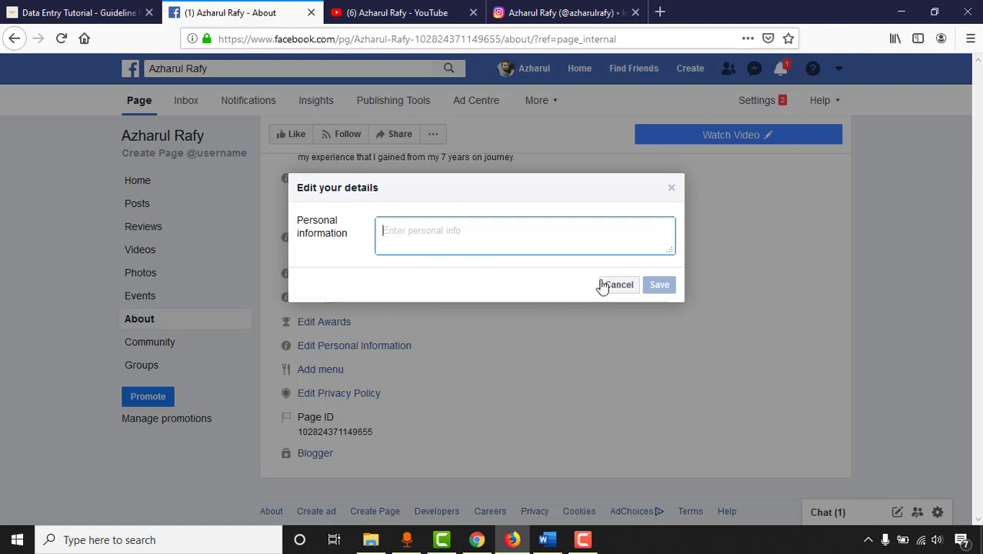
left_click(670, 189)
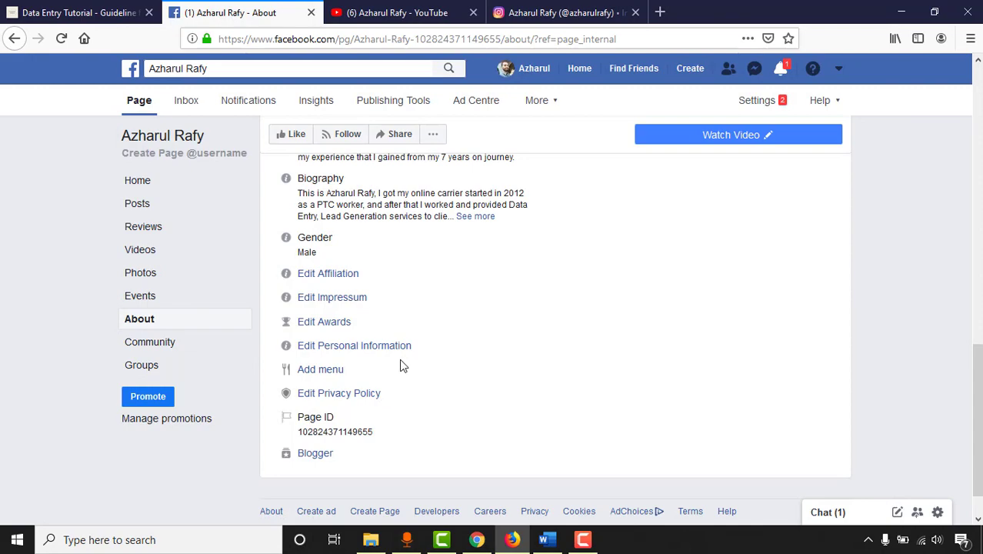
Step: Add yourself as a team member of the Page and confirm with OK
scroll(353, 368, "up", 4)
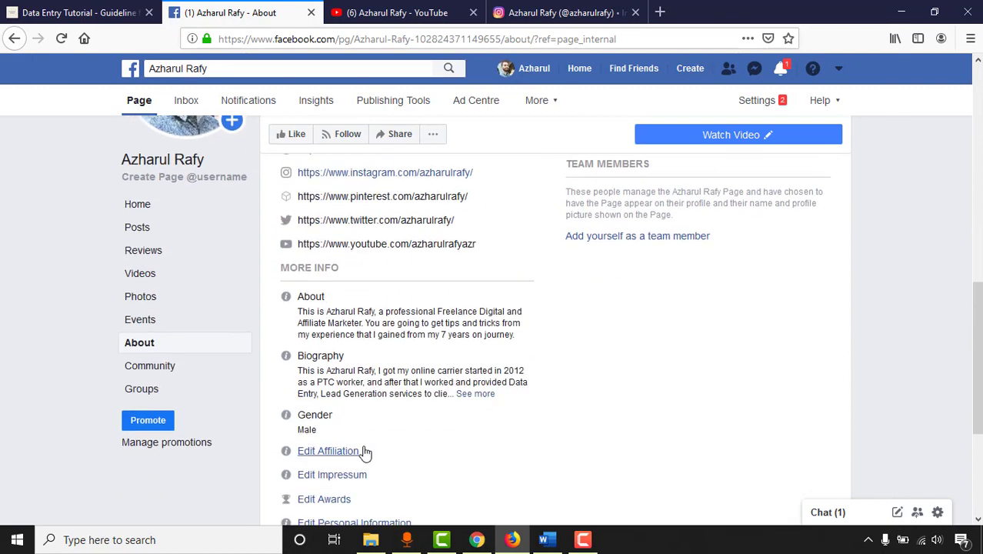
scroll(328, 425, "up", 2)
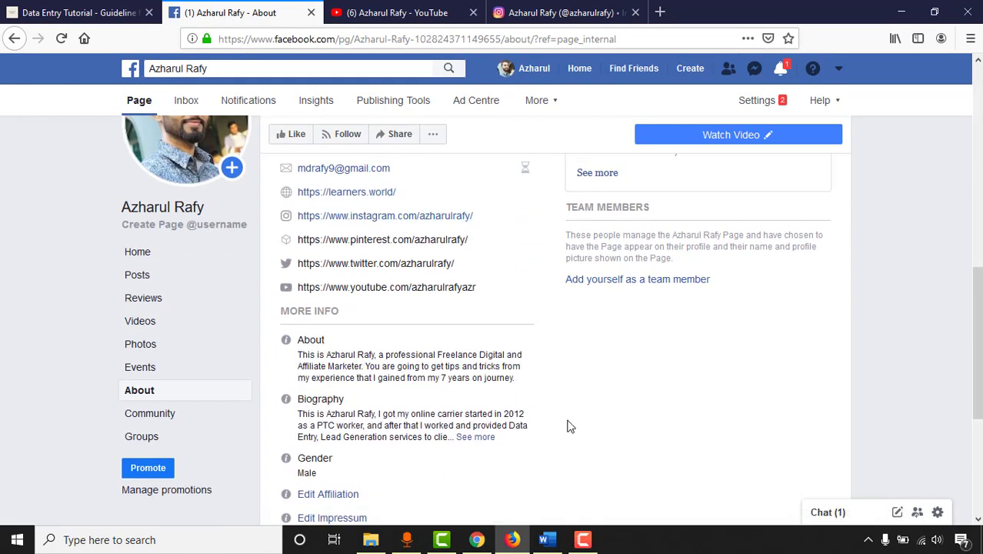
scroll(627, 415, "up", 5)
scroll(627, 415, "down", 5)
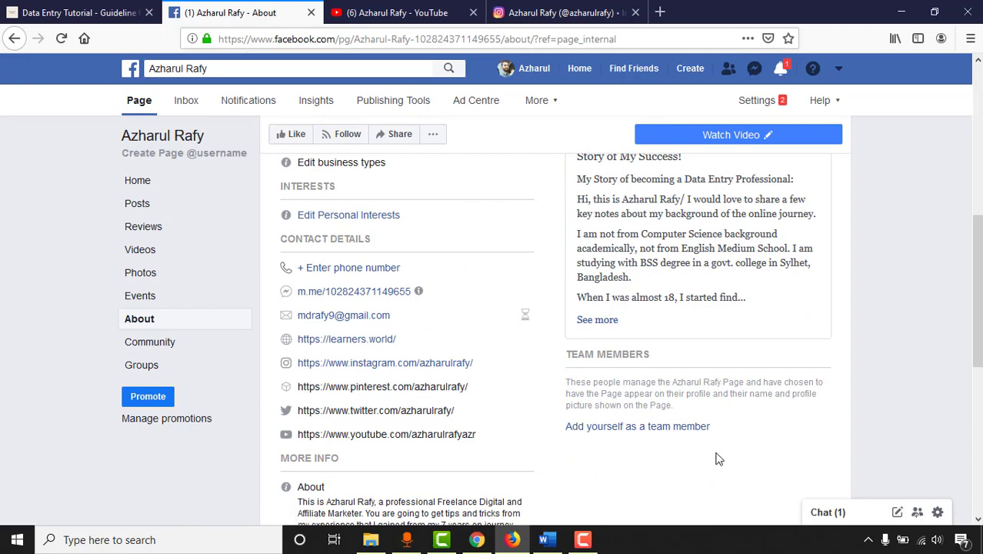
left_click(615, 428)
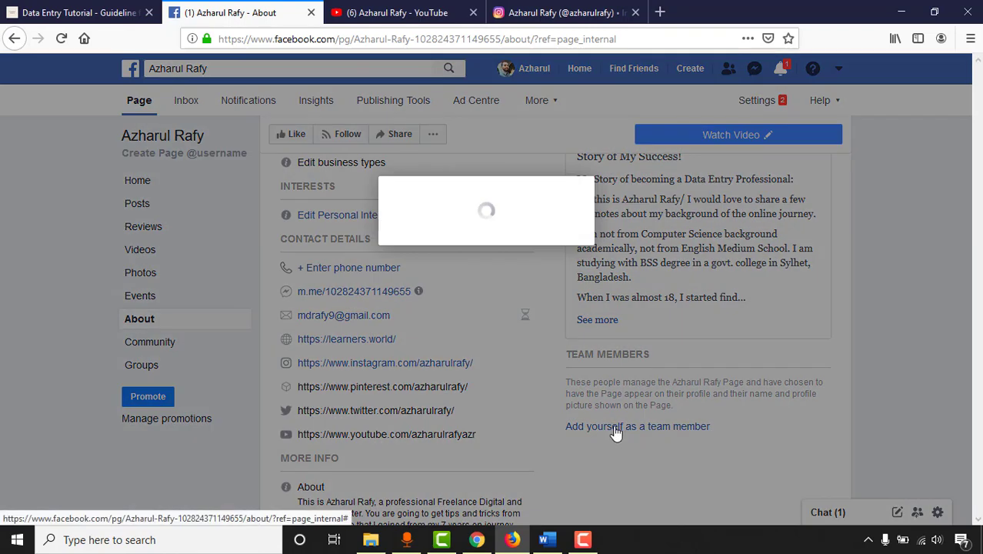
left_click(640, 284)
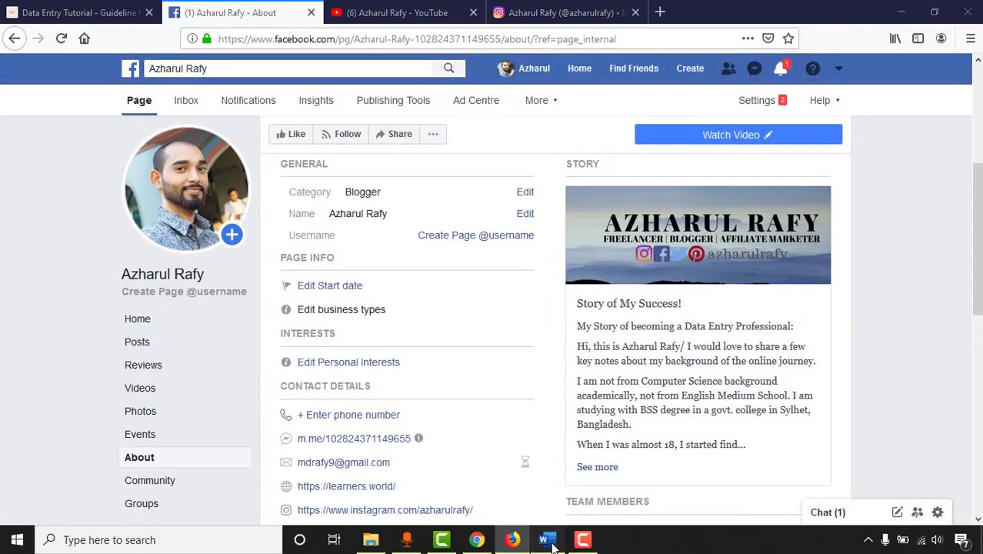
Step: Check the Important Settings line in the Word outline, then return to the Page
left_click(545, 539)
triple_click(297, 405)
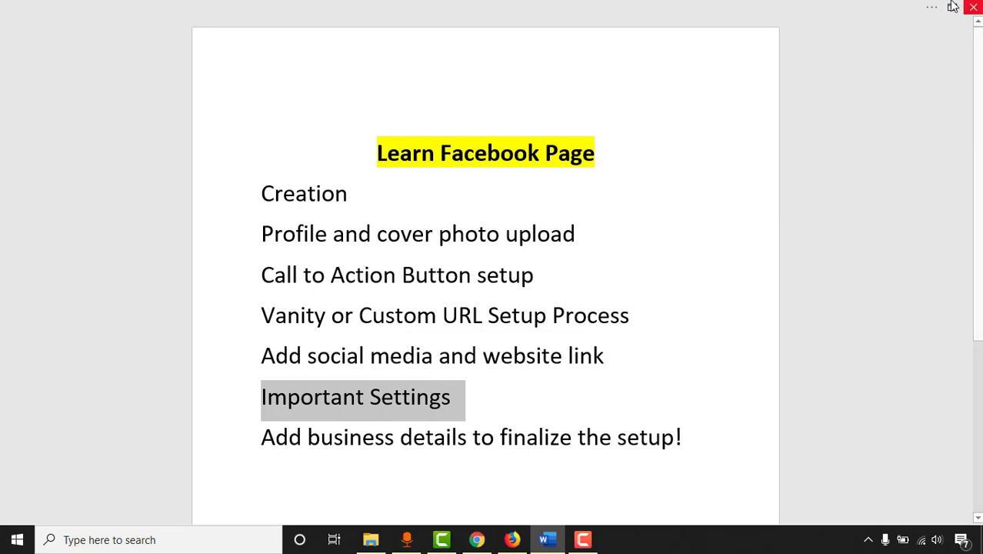
left_click(509, 541)
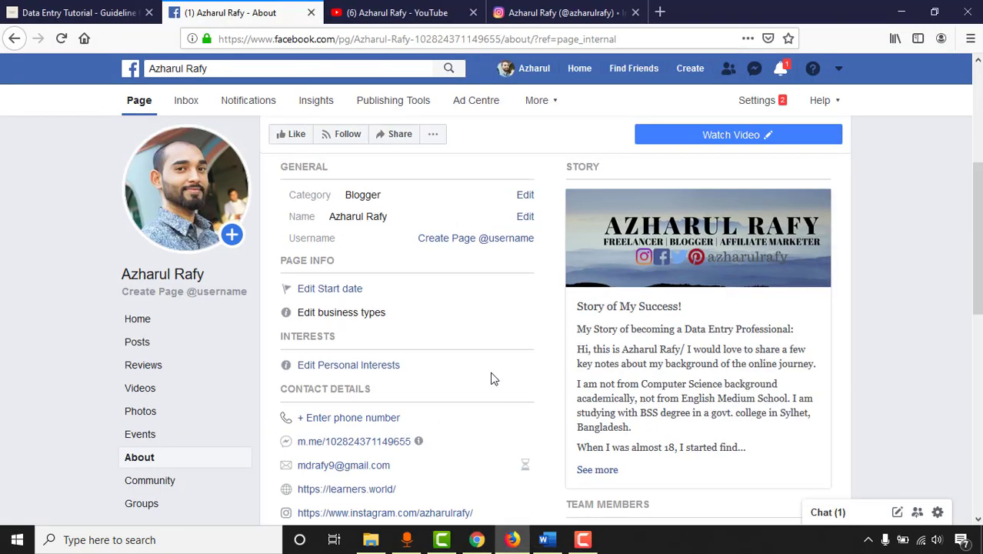
scroll(494, 378, "up", 3)
scroll(502, 347, "down", 2)
scroll(661, 292, "up", 3)
Step: In Page settings, edit Page visibility and save it as Page published
left_click(756, 101)
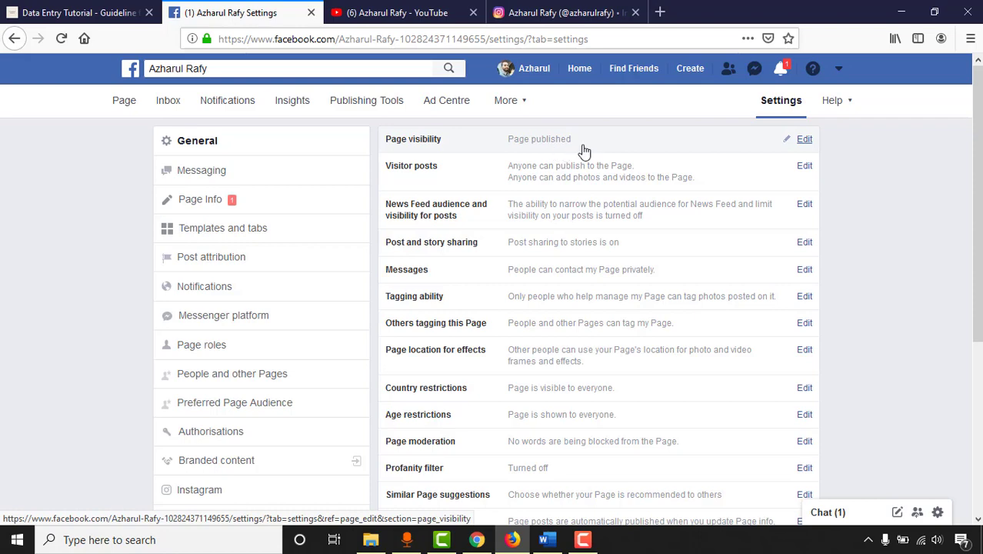
left_click(803, 140)
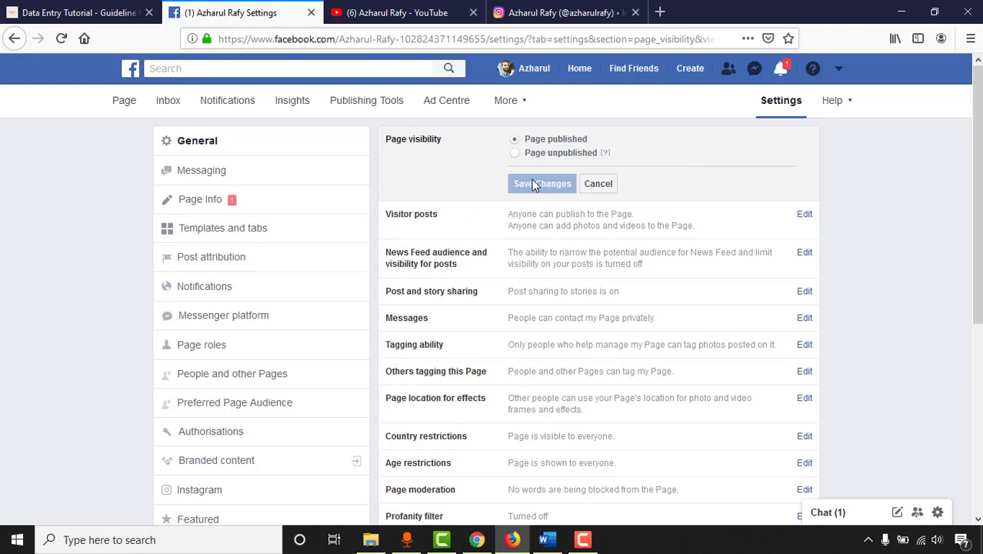
left_click(563, 154)
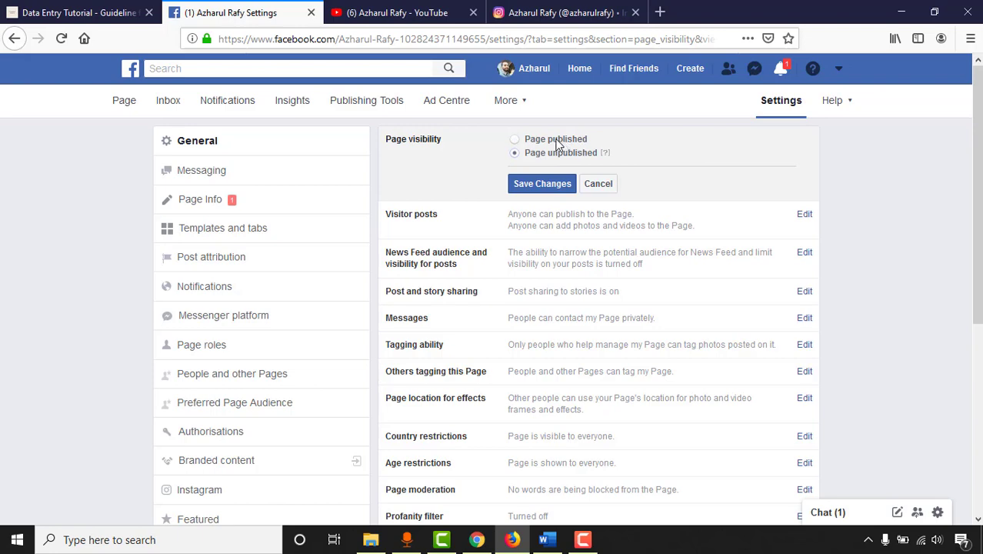
left_click(542, 186)
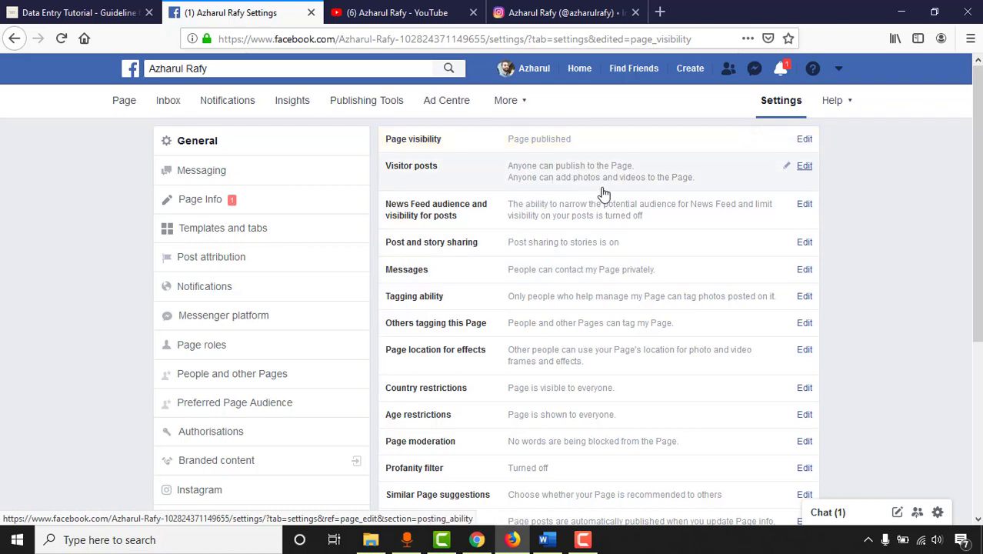
Step: Enable 'Review posts by other people before they are published' for visitor posts and save
left_click(804, 166)
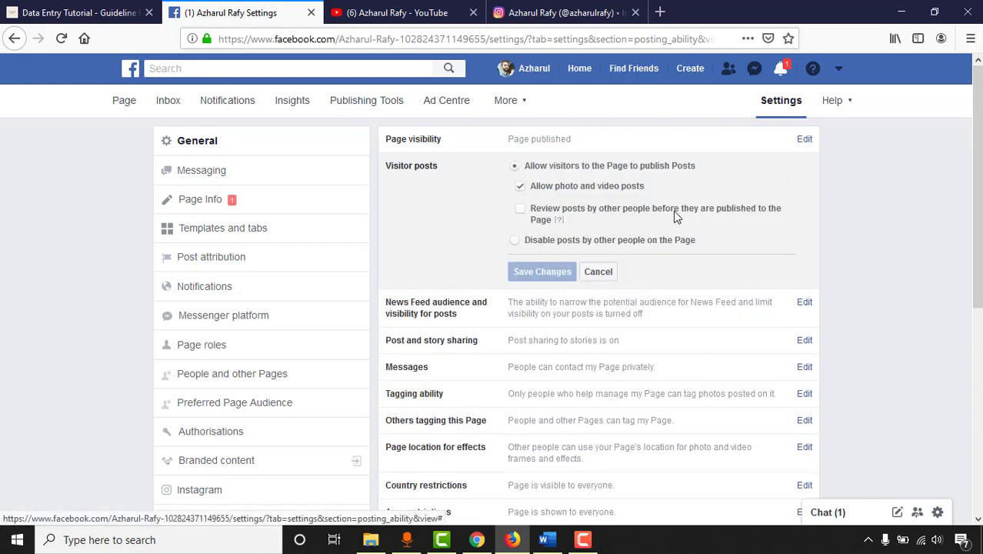
left_click(631, 208)
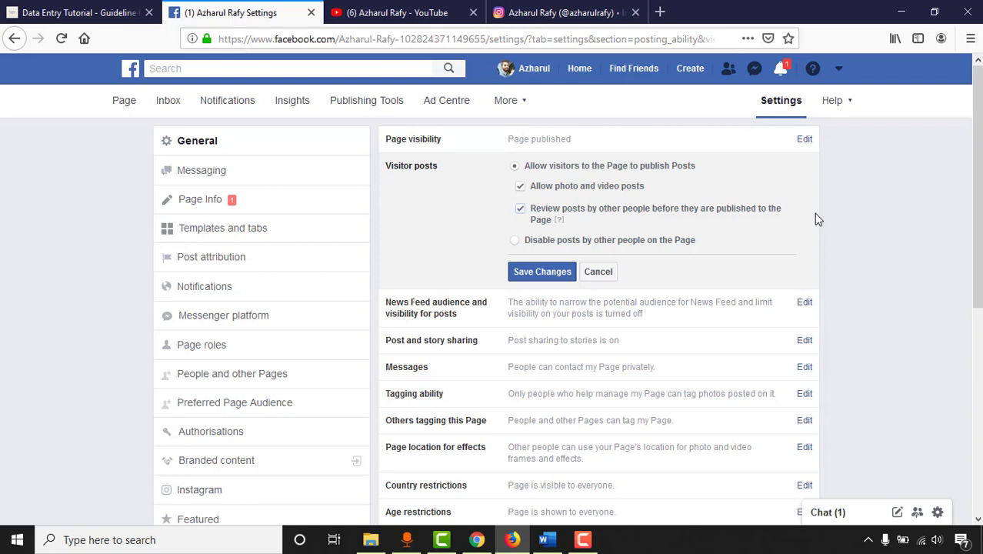
left_click(542, 271)
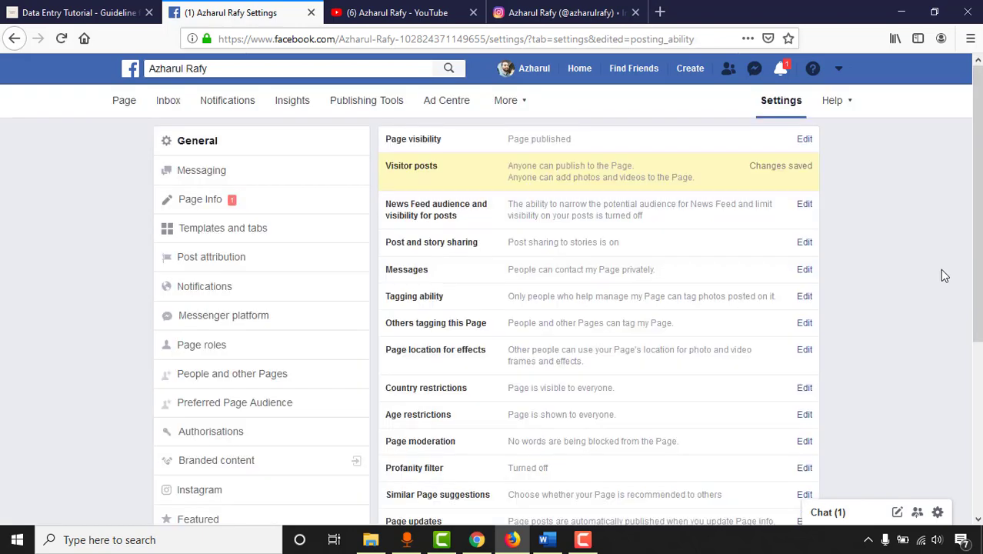
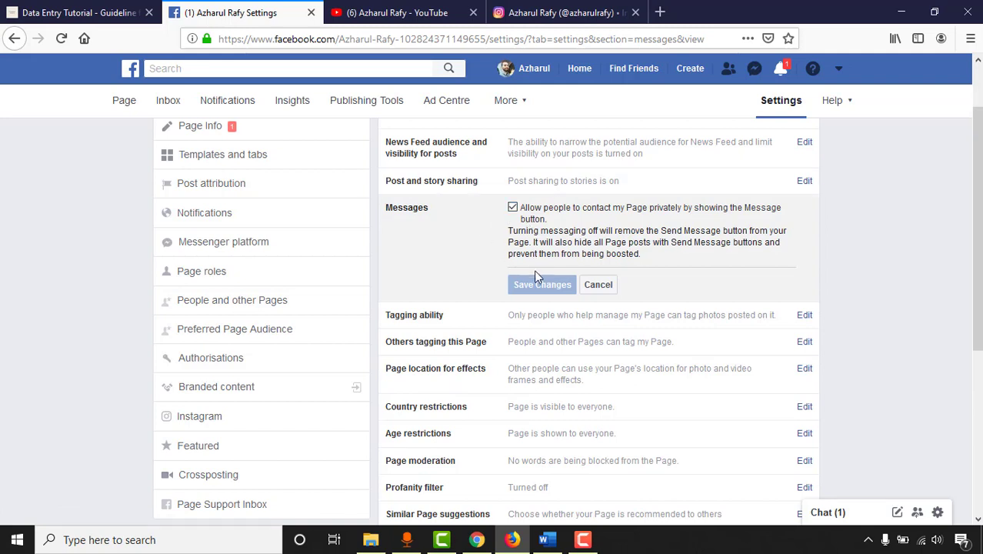
Step: Toggle the Messages setting off and back on, then cancel so it stays unchanged
left_click(513, 208)
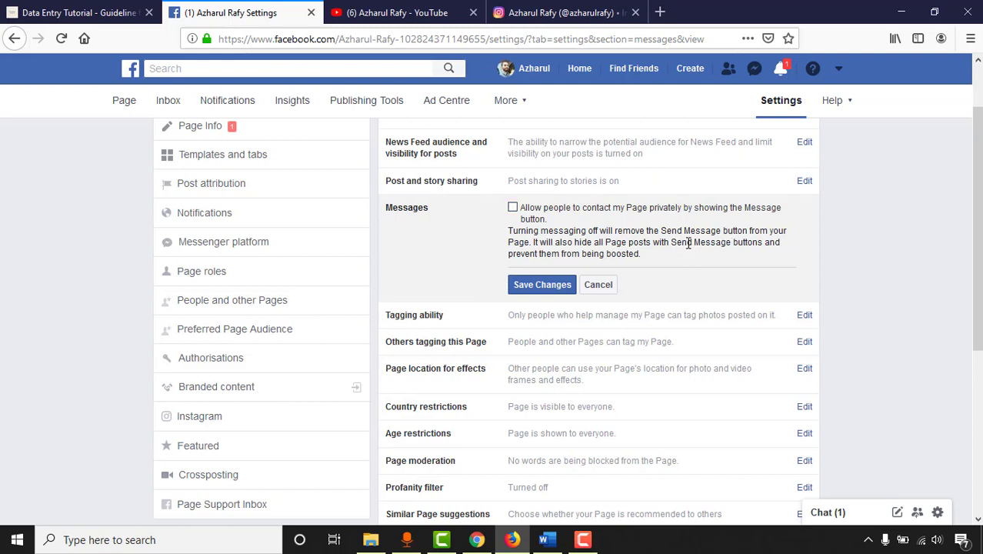
left_click(531, 214)
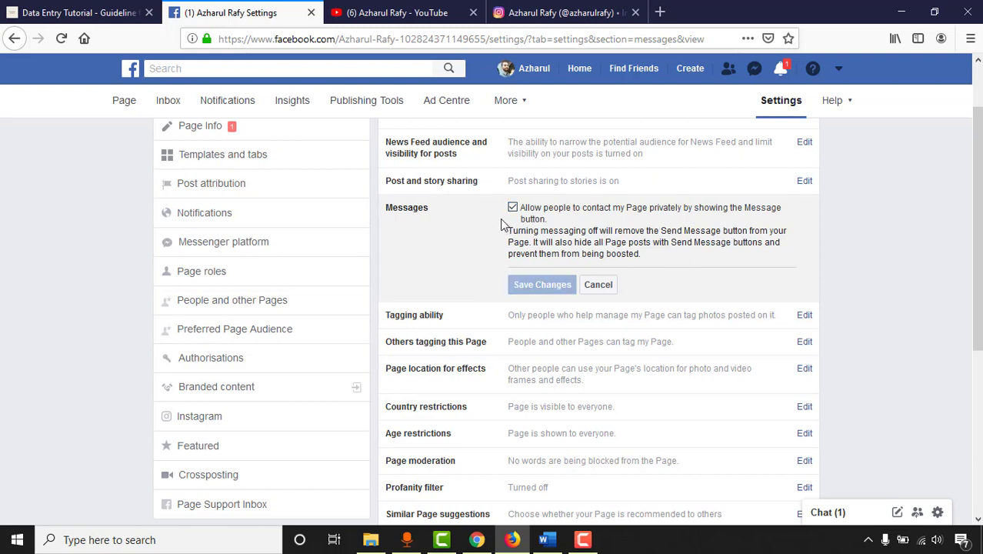
left_click(598, 286)
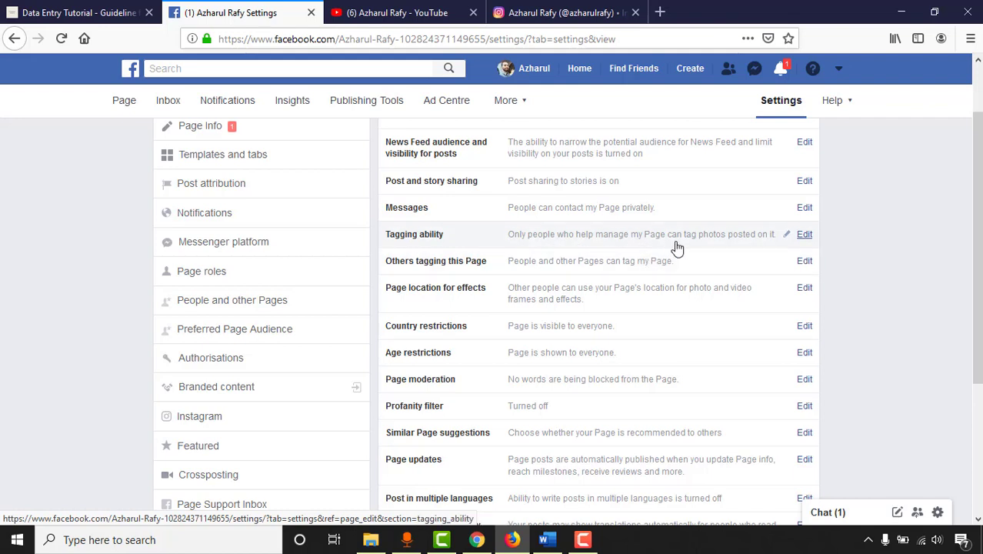
Step: Enable Tagging ability so others can tag the Page's photos and videos, and save
left_click(806, 236)
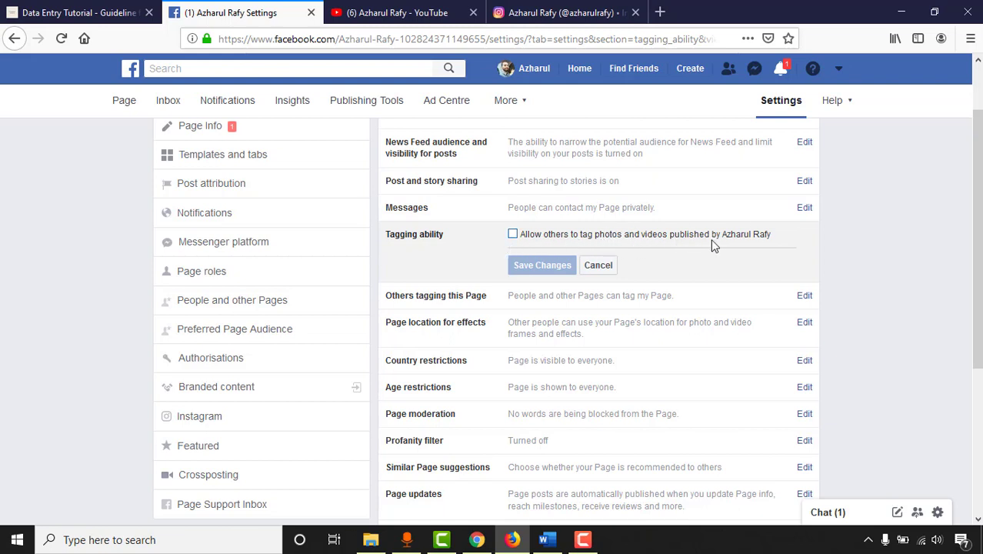
left_click(611, 235)
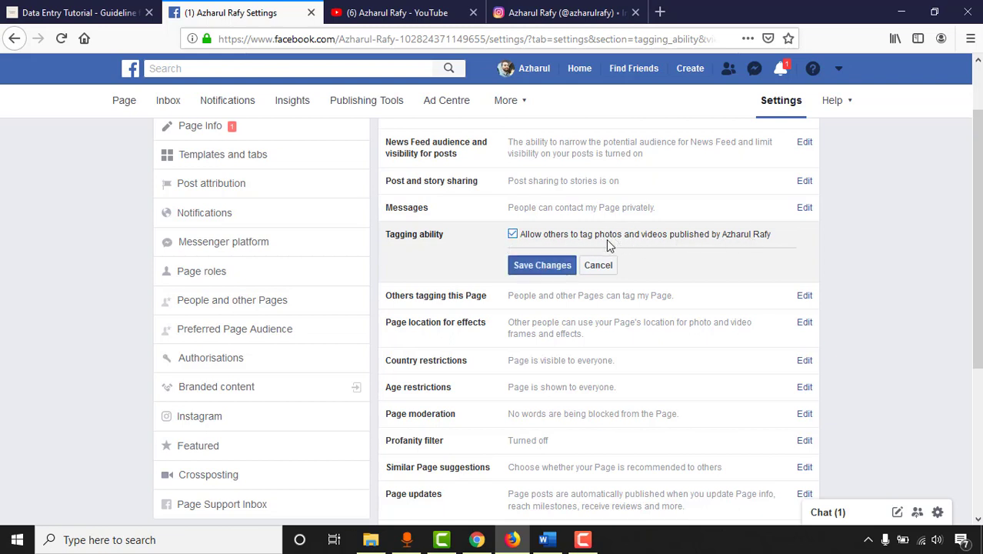
left_click(549, 268)
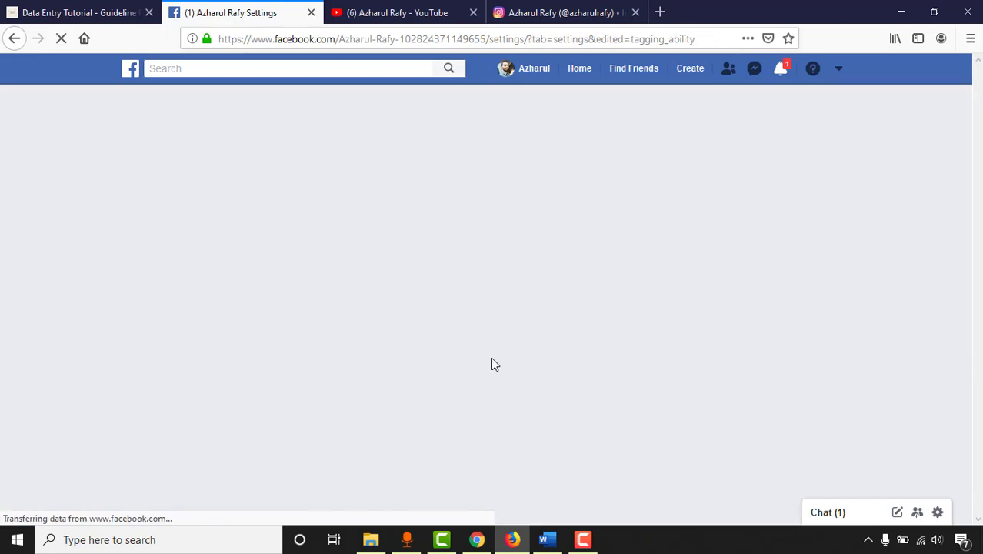
scroll(415, 376, "down", 2)
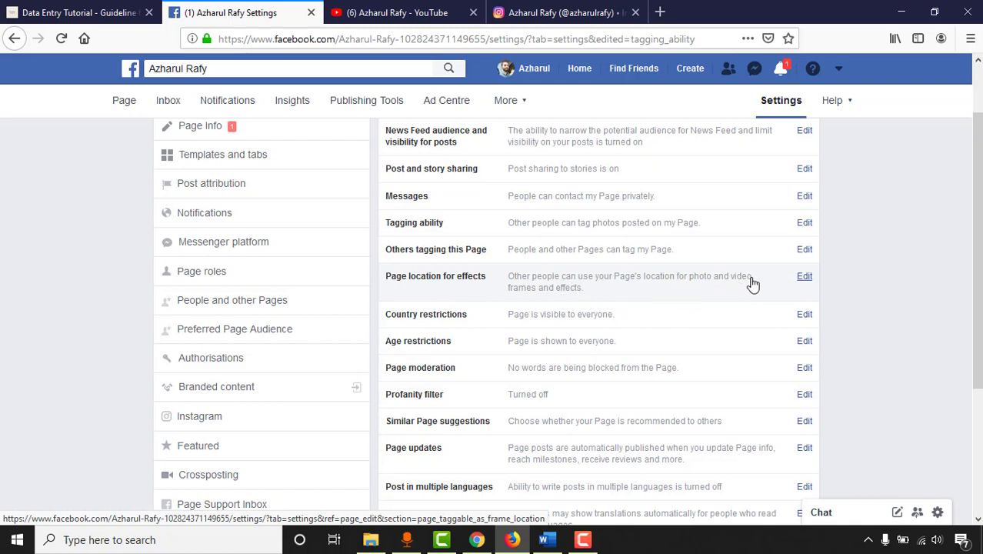
Step: Untick 'Allow other people' under Page location for effects and save the change
left_click(775, 288)
left_click(528, 288)
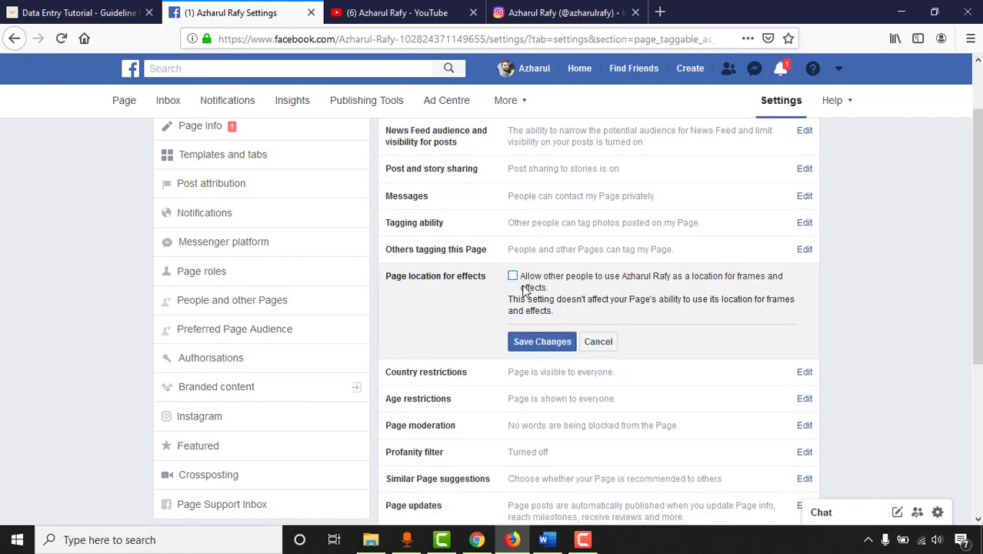
left_click(540, 346)
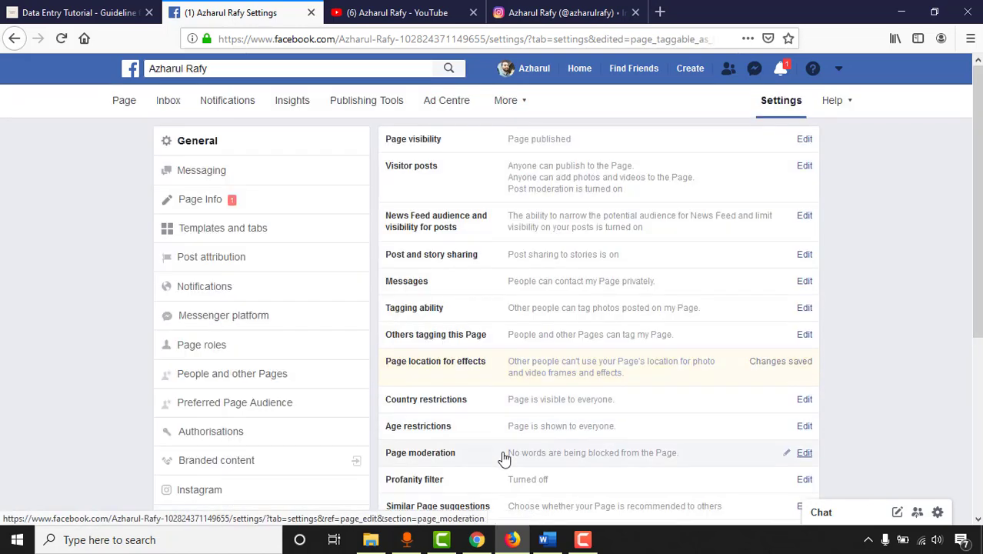
scroll(542, 406, "down", 2)
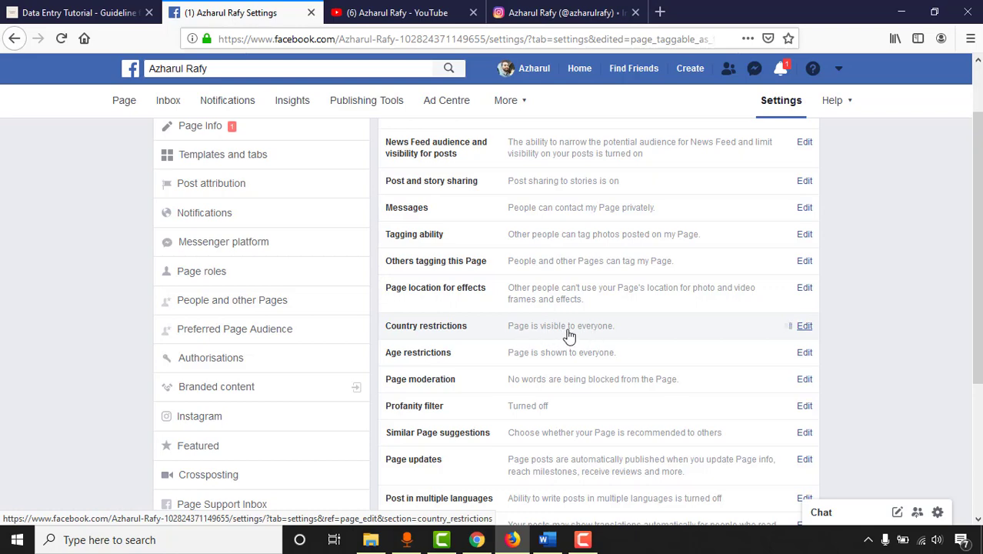
left_click(569, 336)
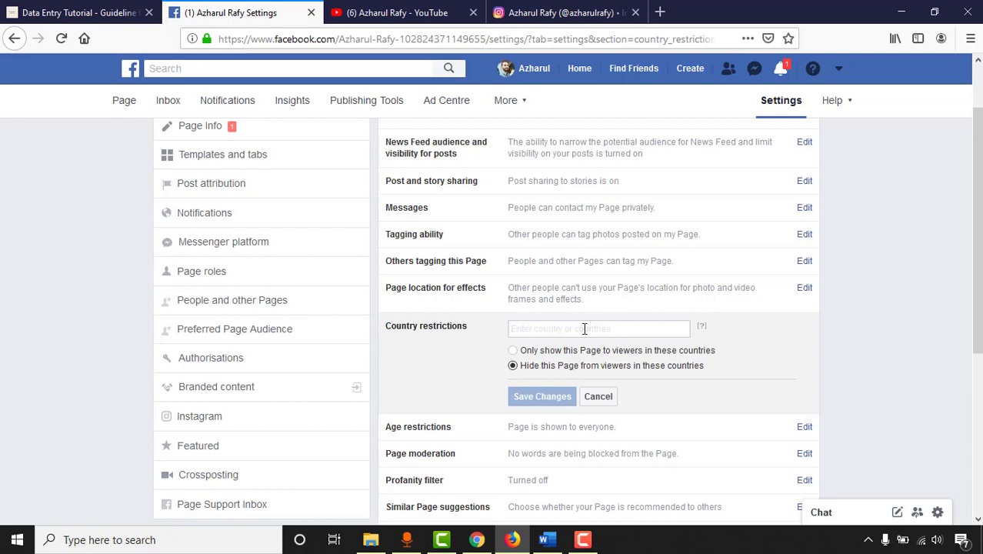
left_click(584, 329)
type("bang")
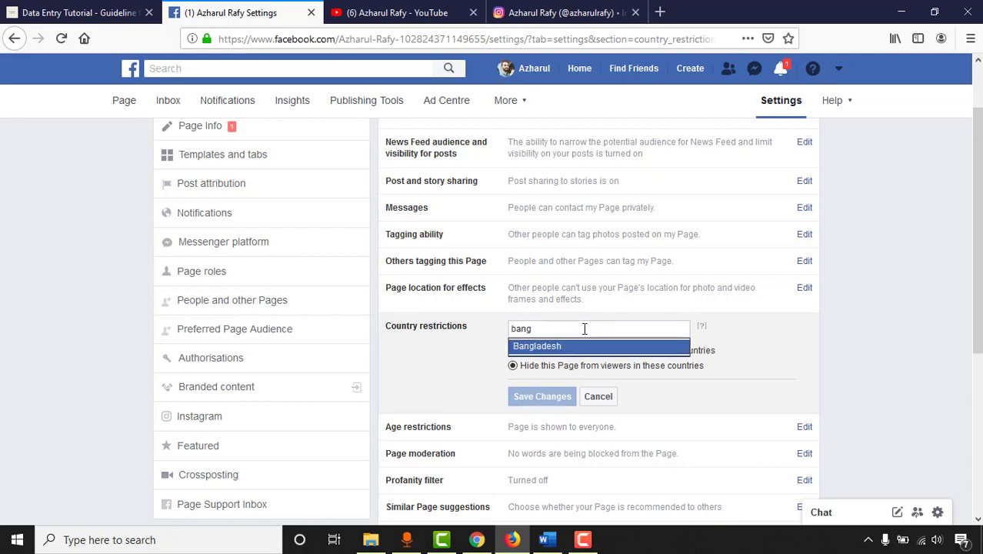
left_click(540, 353)
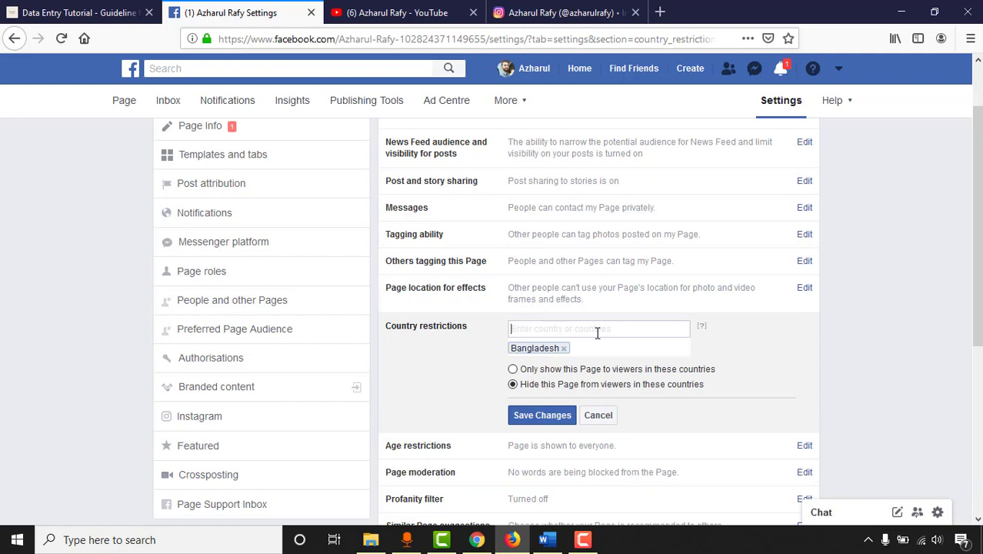
type("unit")
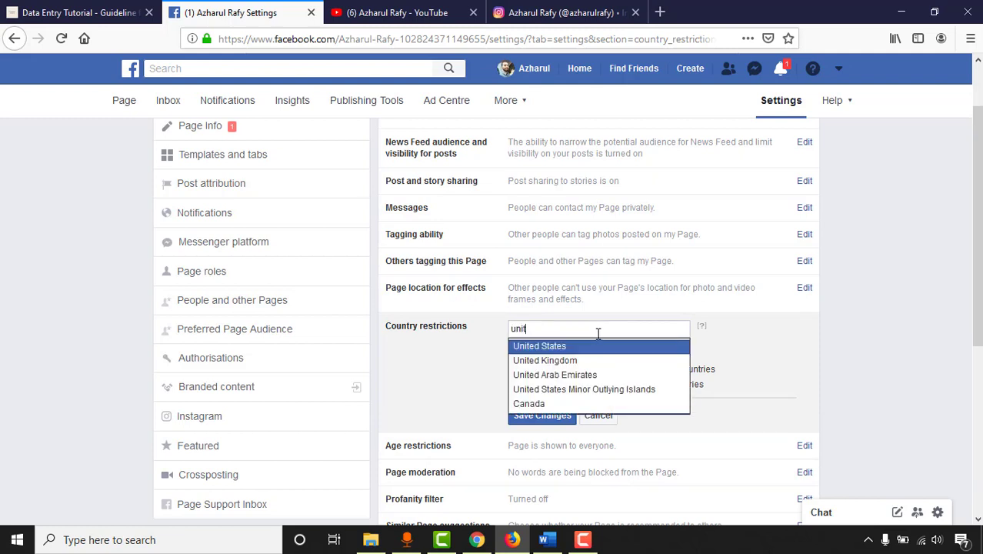
left_click(590, 348)
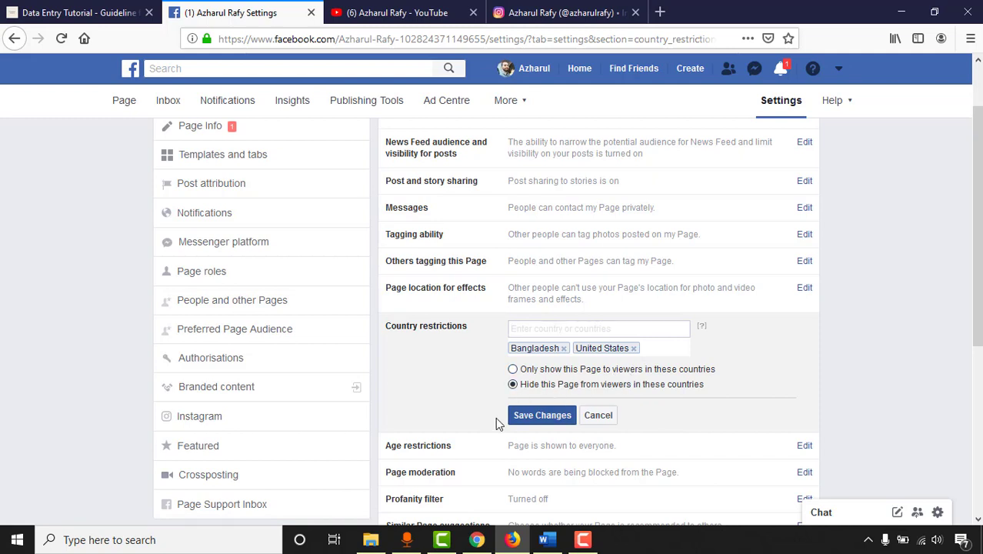
left_click(633, 348)
left_click(563, 349)
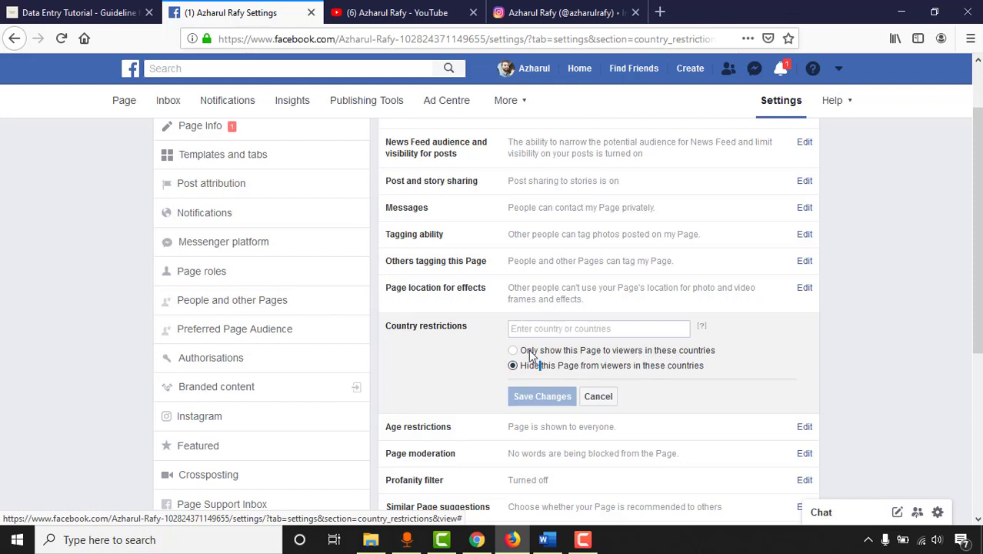
left_click(618, 326)
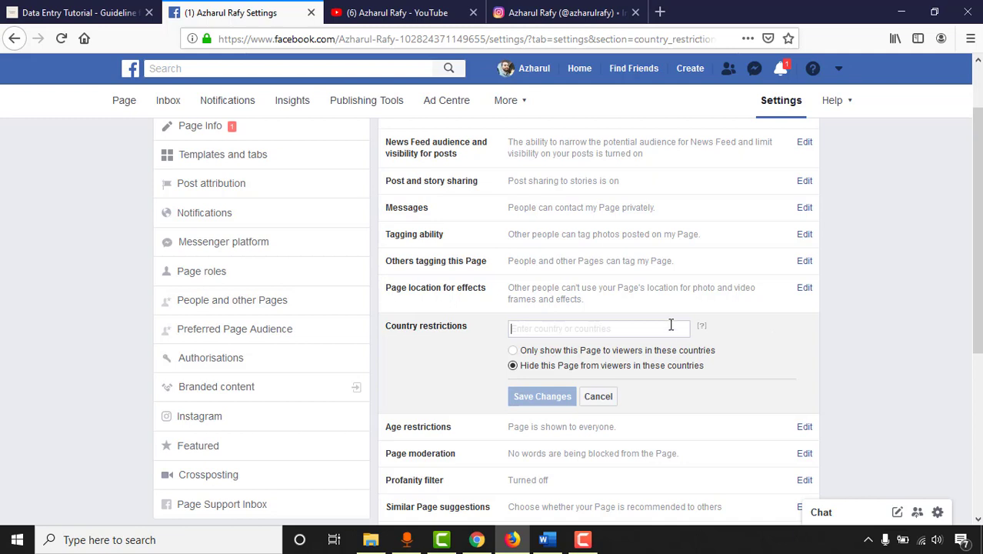
left_click(605, 398)
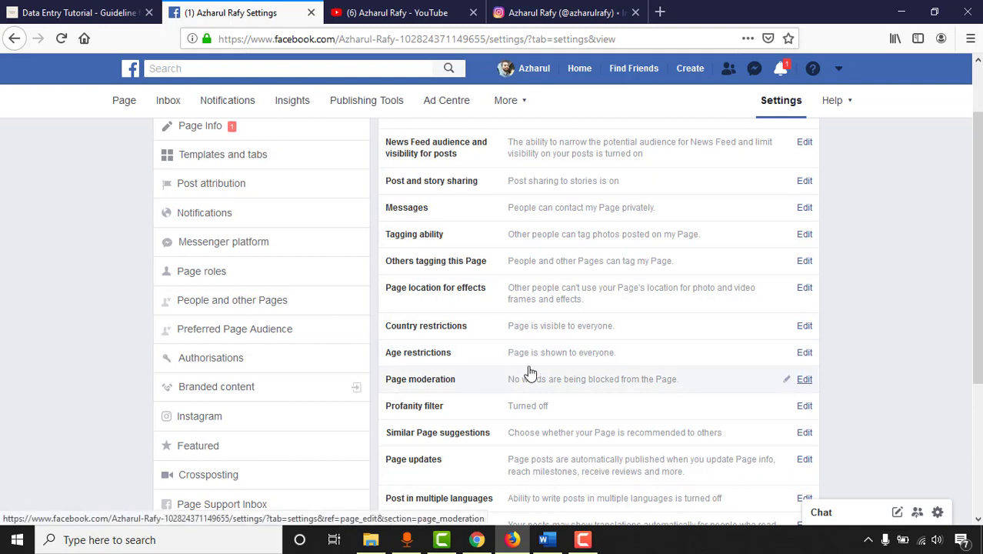
Step: Try People 21 and over in Age restrictions, then revert to Anyone (13+) and close the editor
left_click(610, 355)
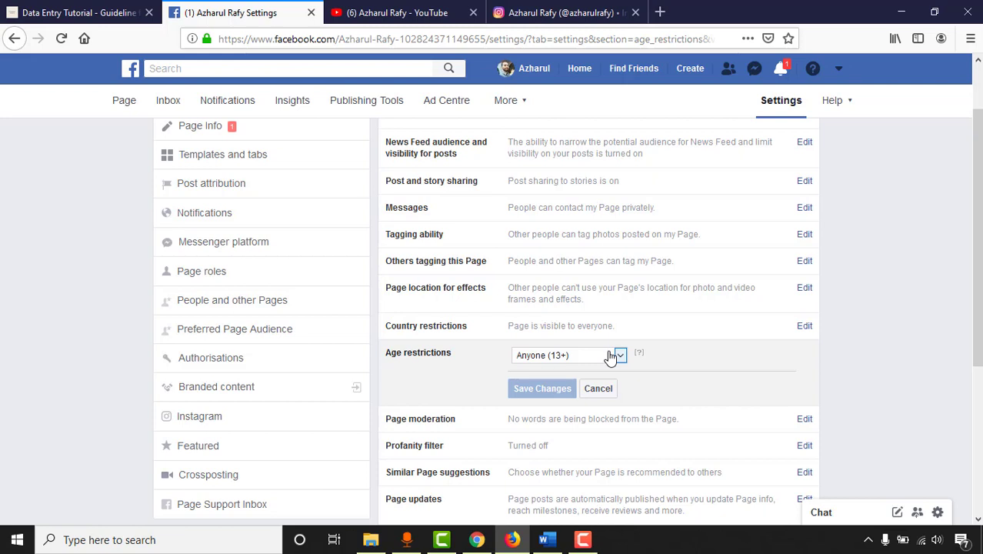
left_click(609, 356)
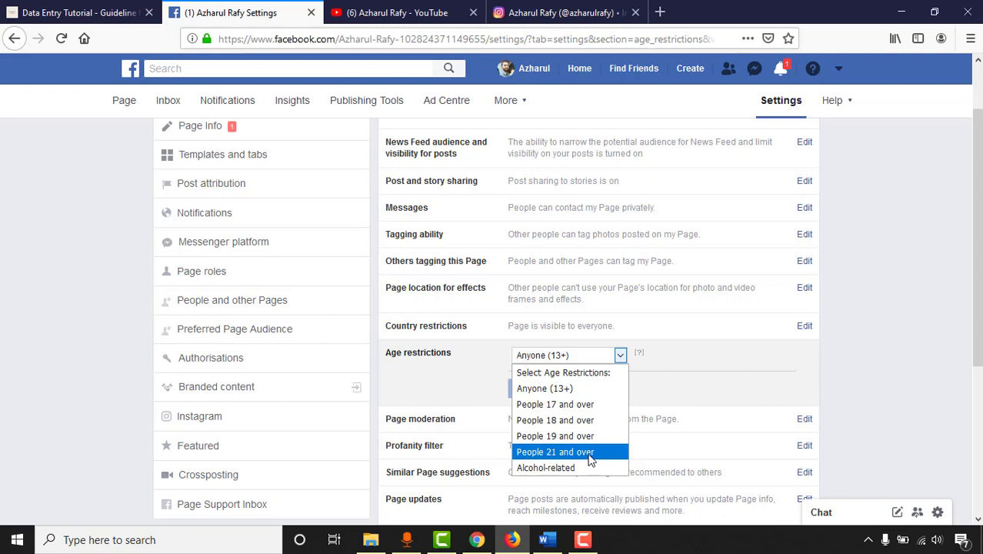
left_click(602, 453)
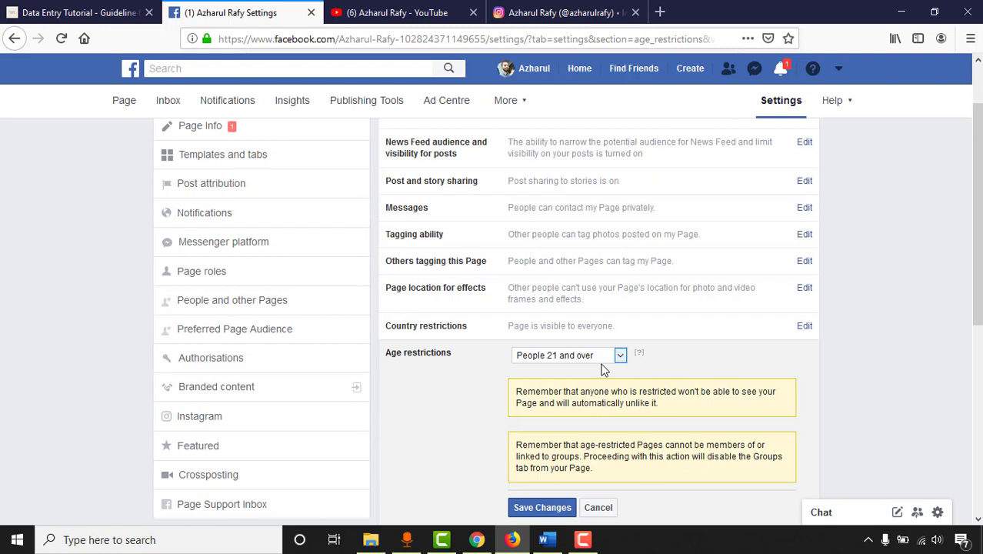
left_click(600, 360)
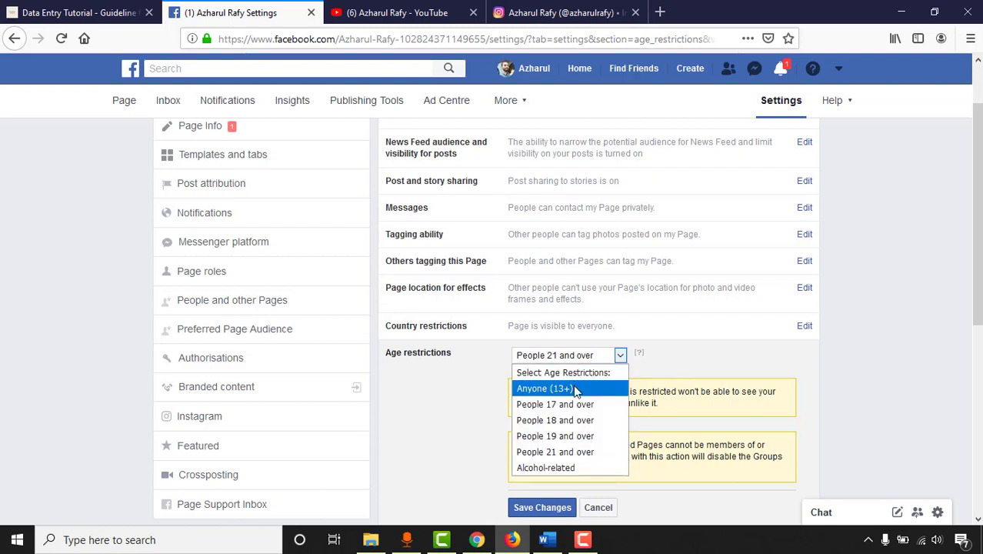
left_click(573, 387)
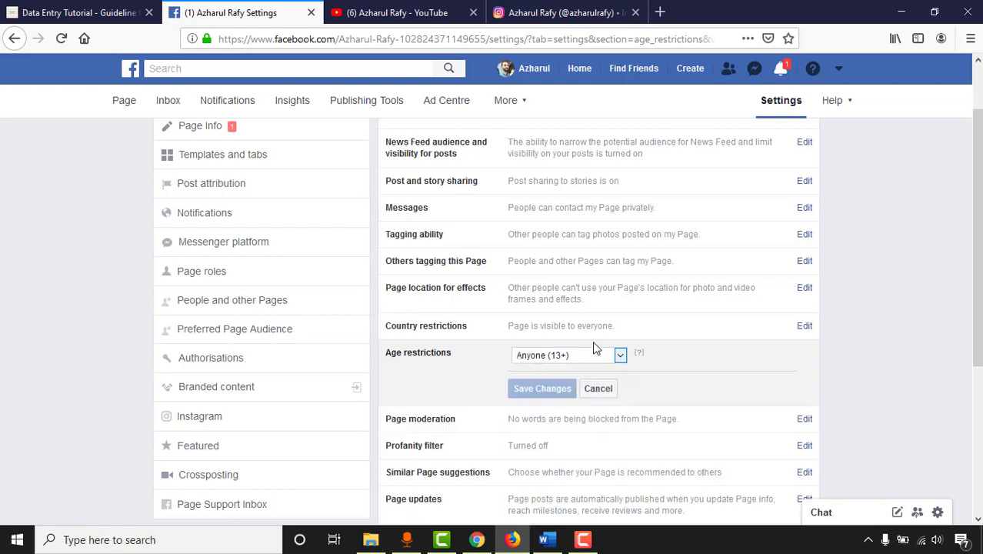
left_click(600, 396)
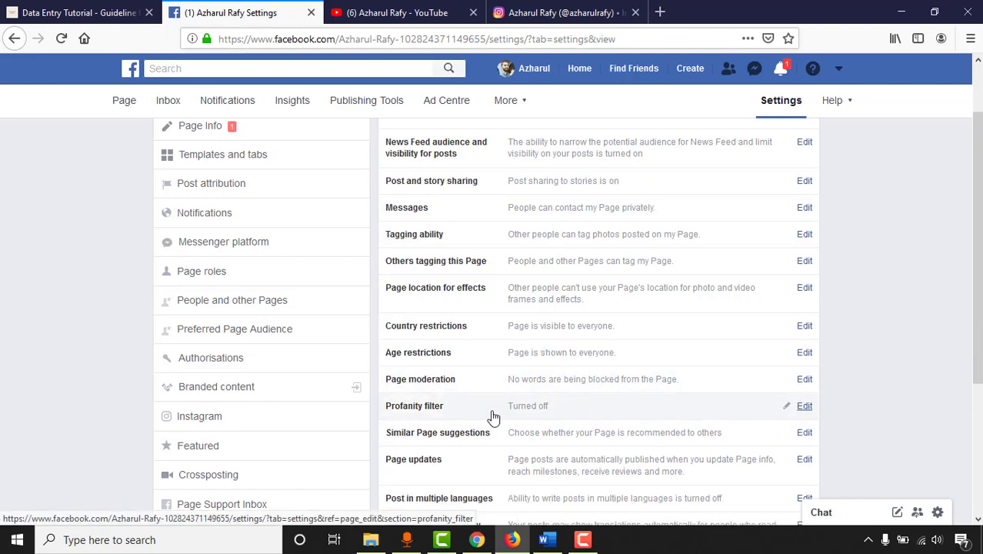
scroll(451, 423, "down", 2)
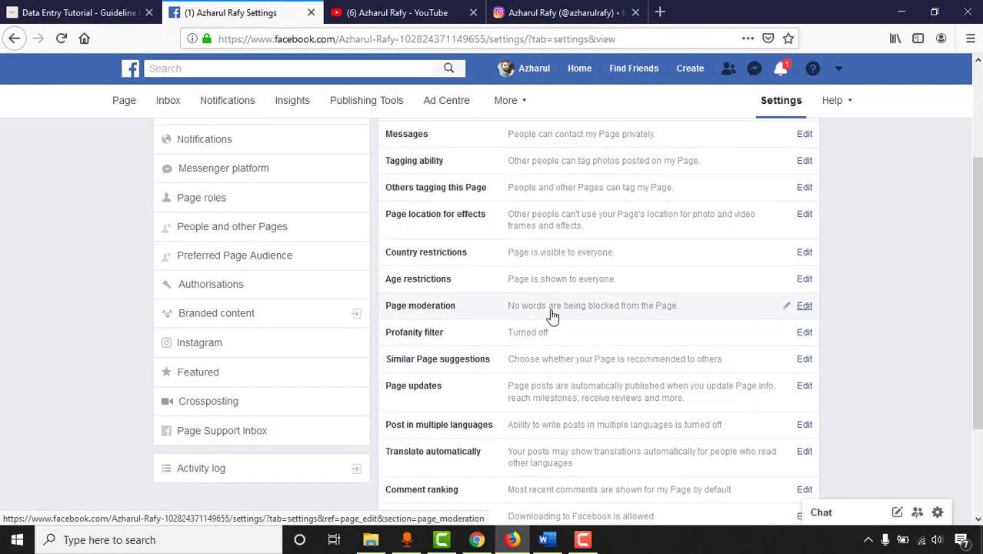
left_click(632, 318)
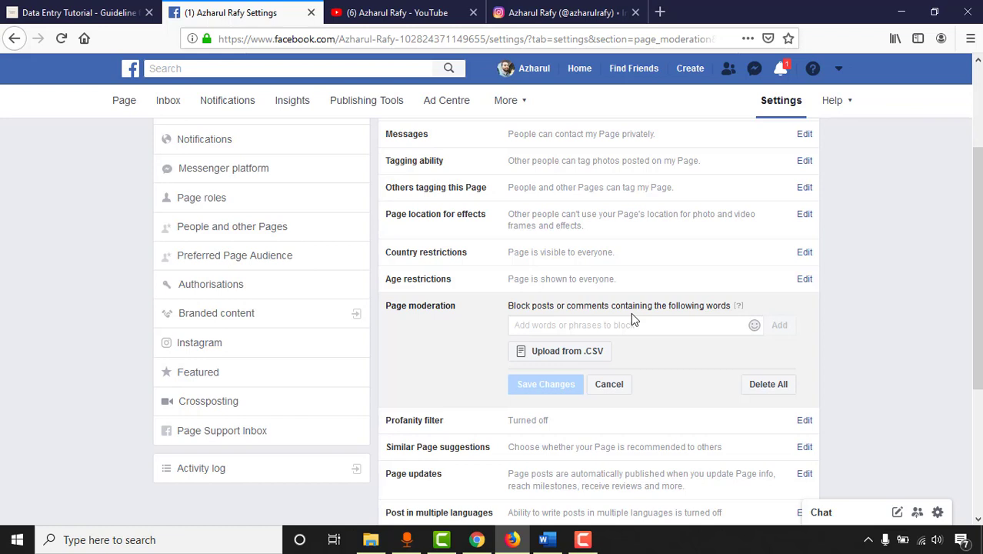
left_click(663, 324)
left_click(603, 388)
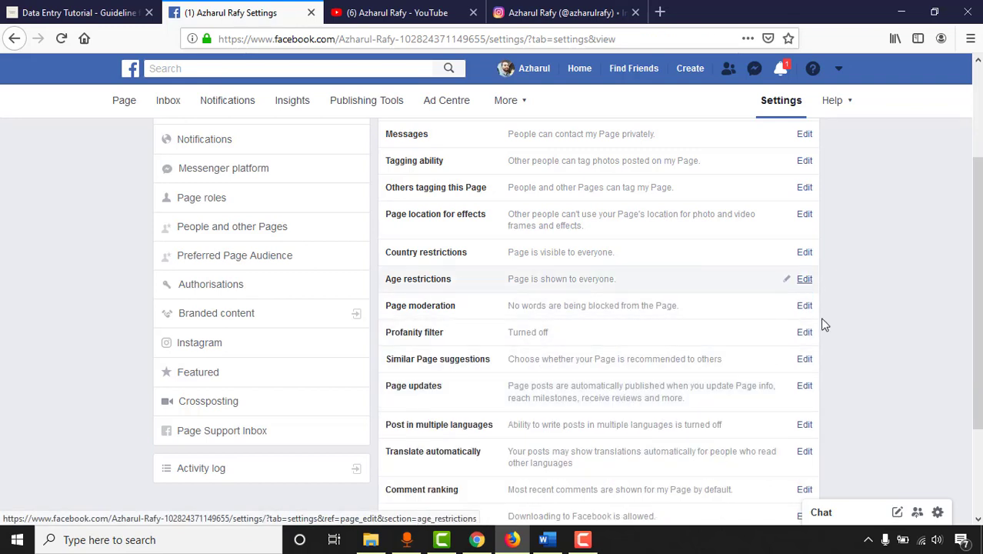
left_click(542, 335)
left_click(554, 336)
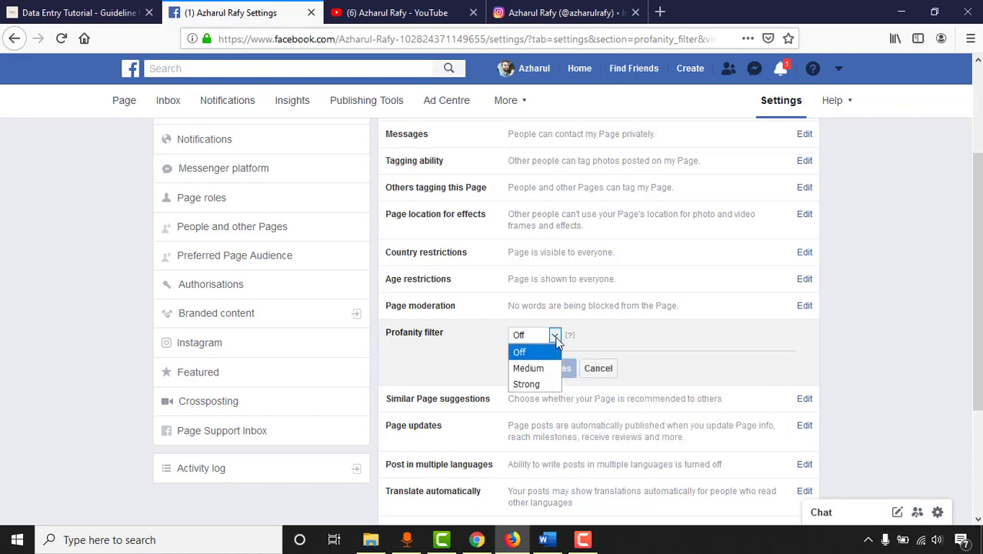
left_click(556, 341)
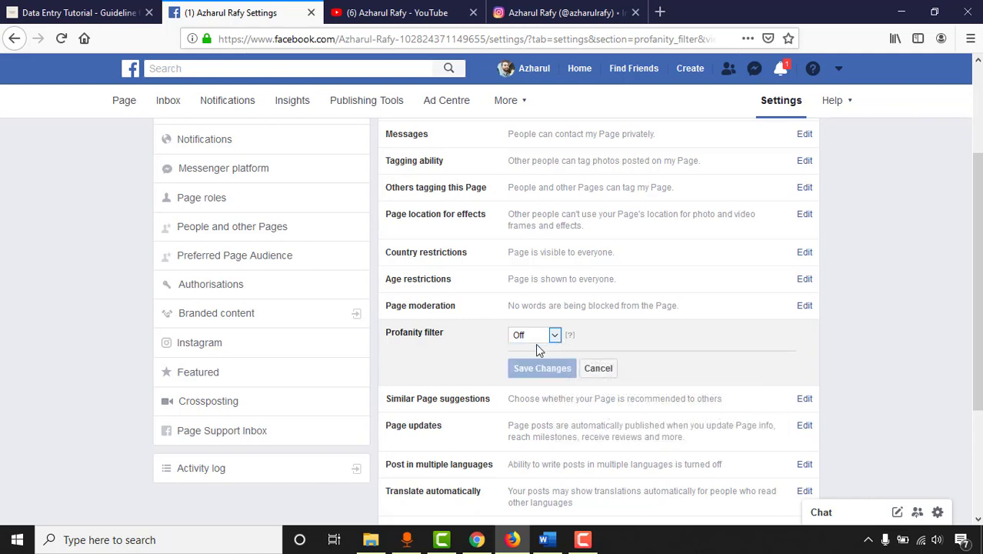
left_click(555, 335)
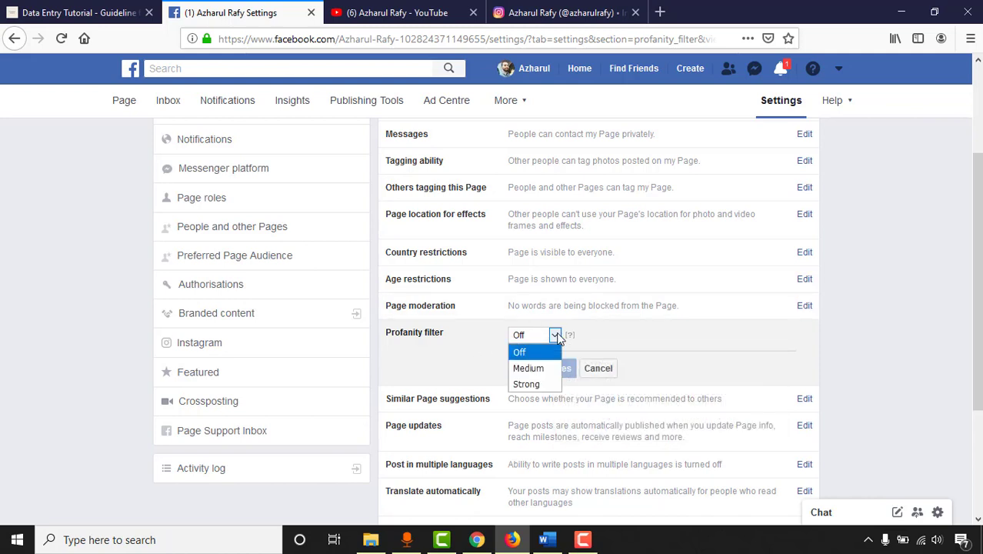
left_click(560, 333)
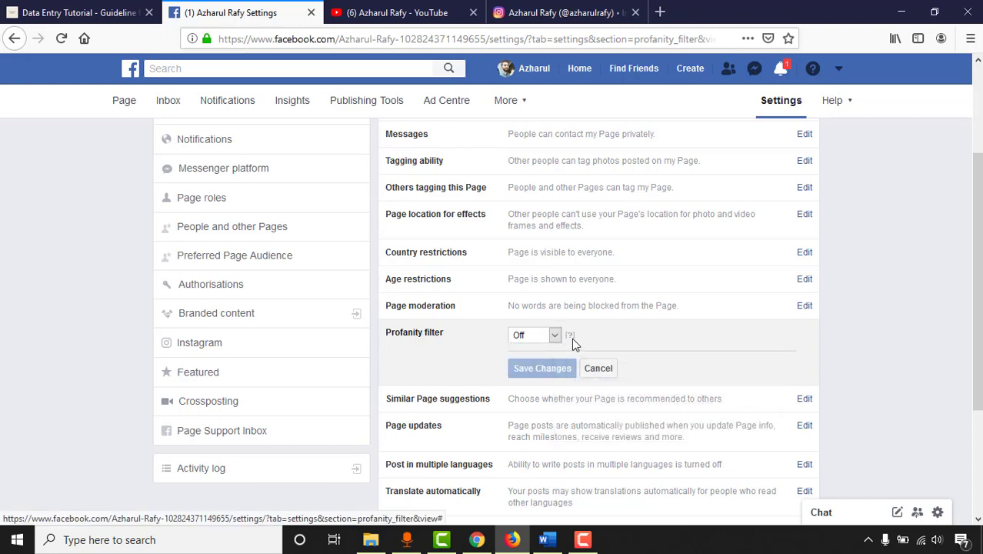
mouse_move(569, 339)
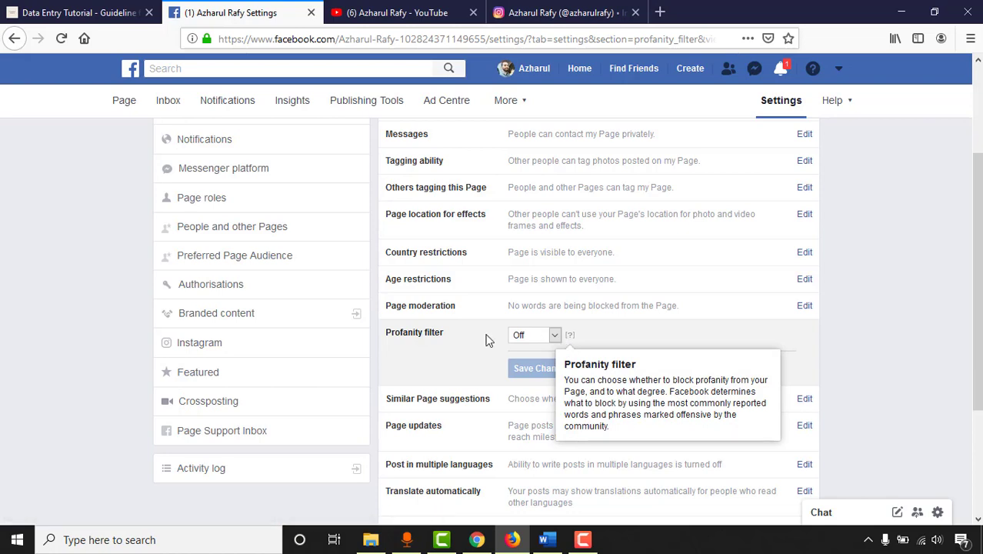
left_click(607, 372)
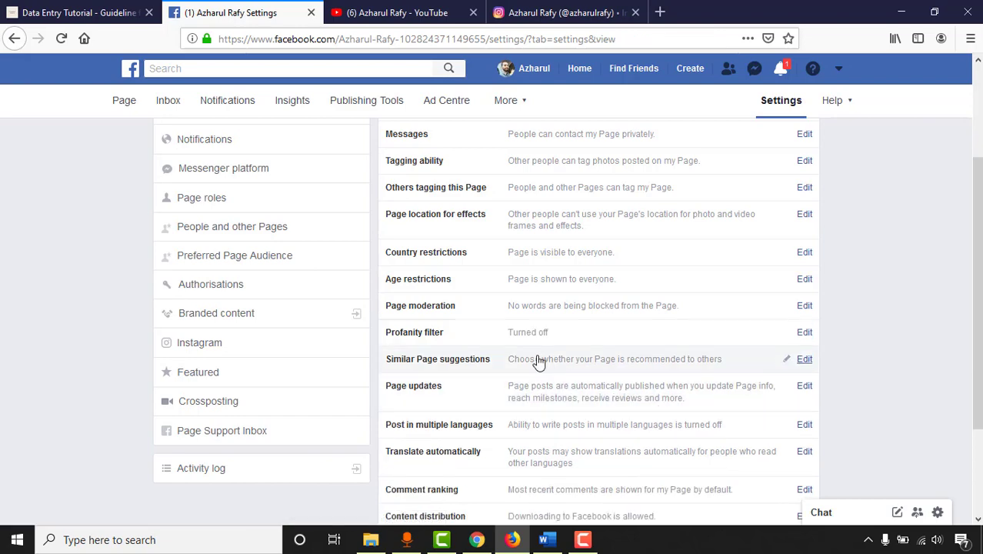
scroll(413, 404, "down", 2)
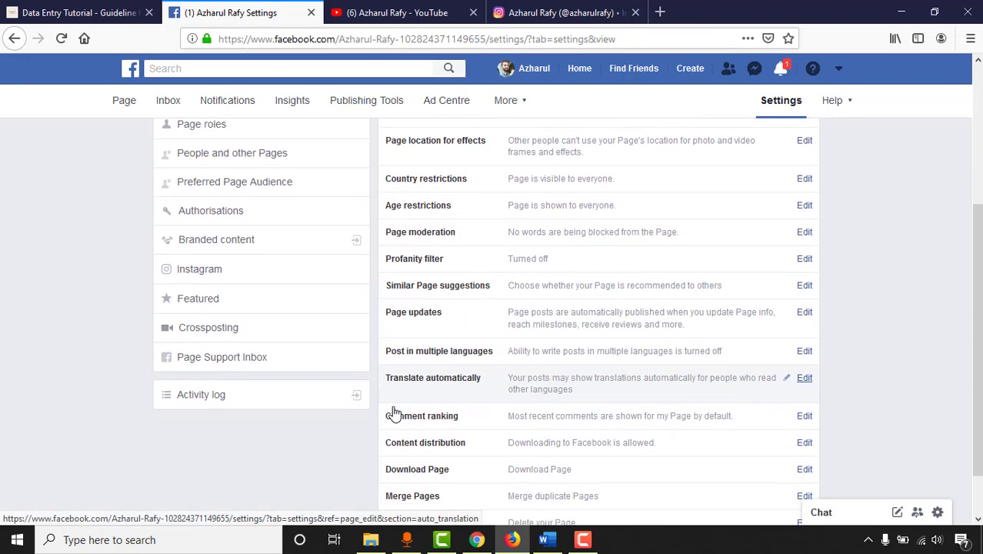
left_click(655, 296)
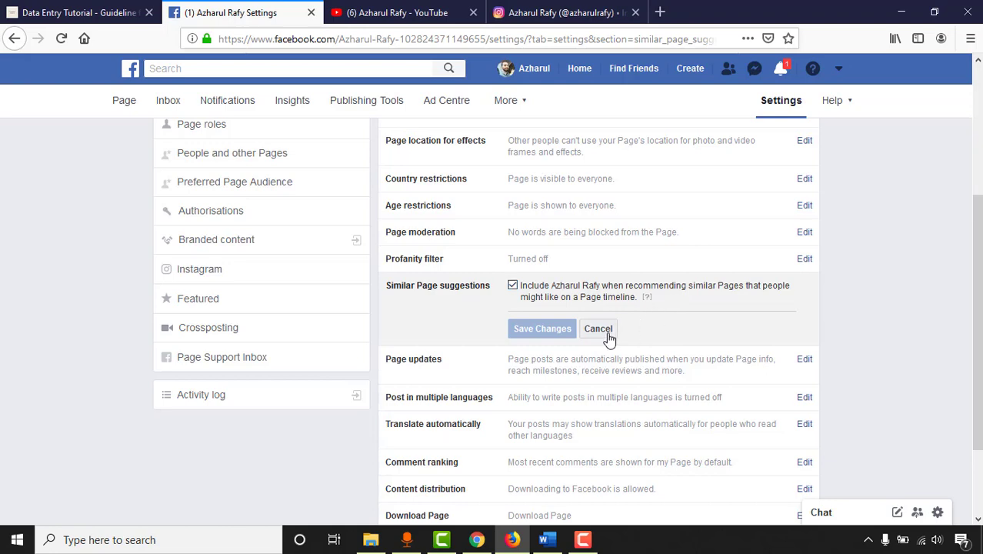
left_click(598, 329)
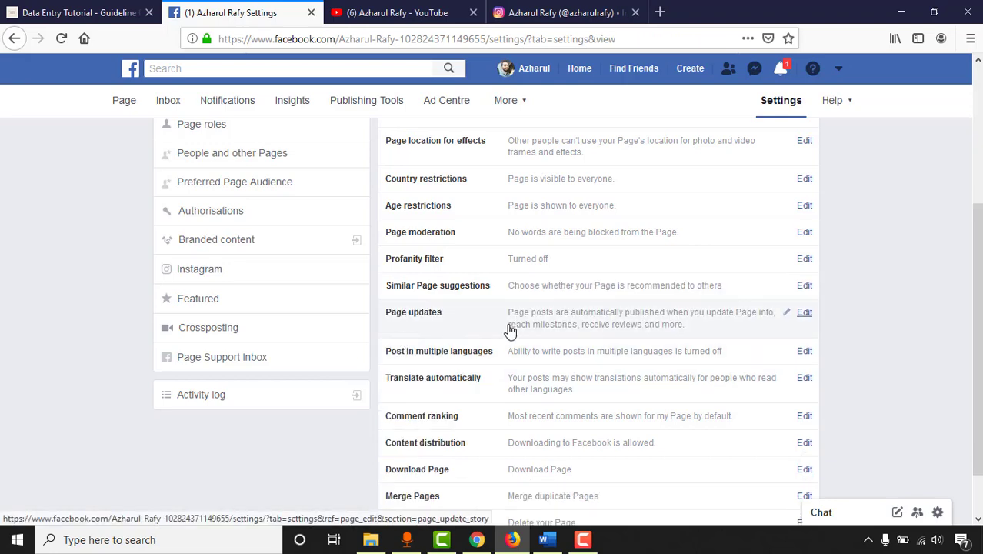
scroll(548, 338, "down", 2)
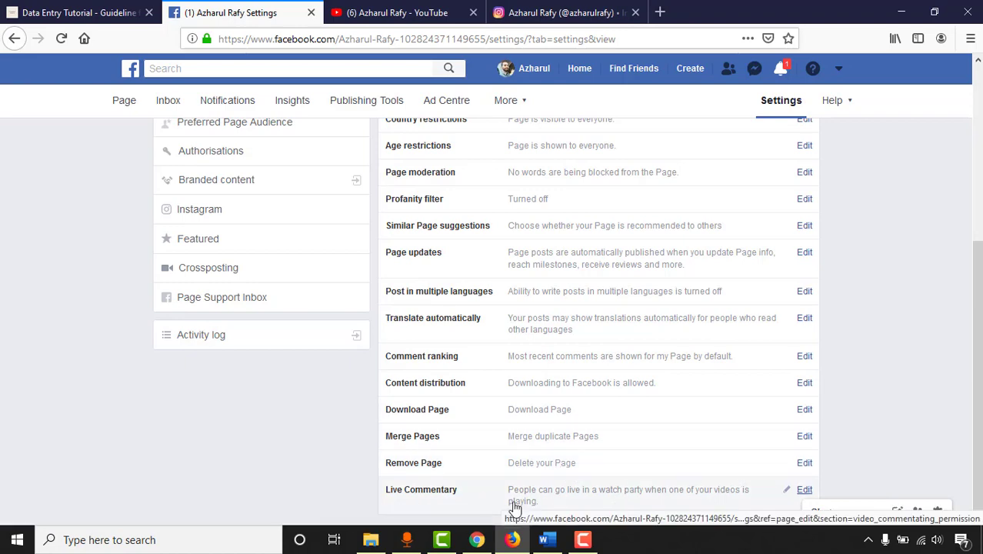
scroll(692, 454, "up", 5)
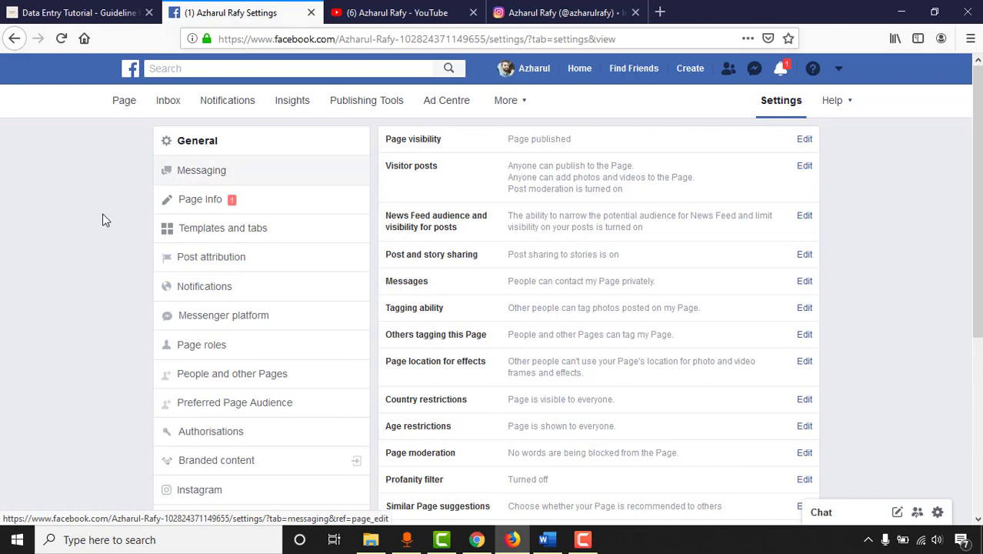
scroll(7, 323, "down", 2)
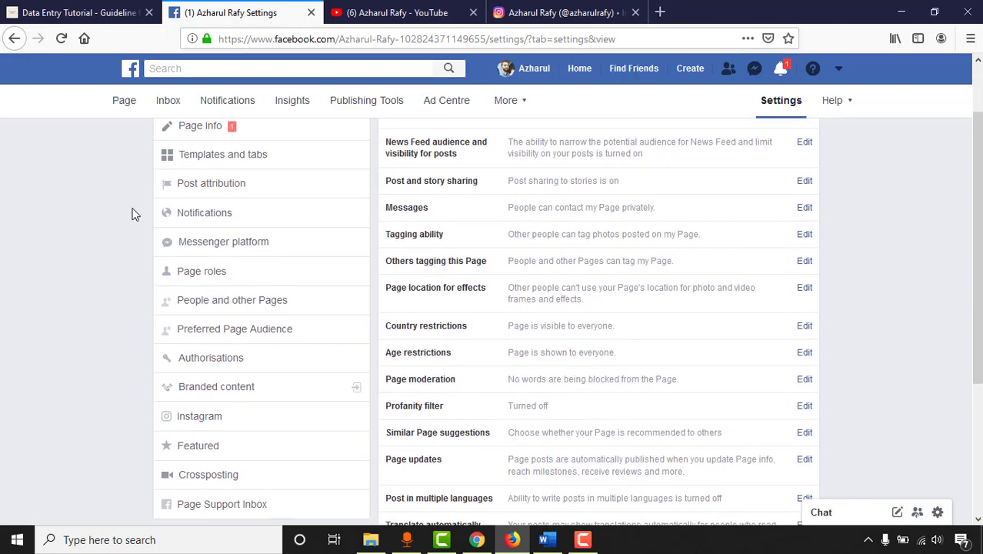
Step: Go to Page roles and review the assignable roles, leaving Editor as the selected role
left_click(223, 280)
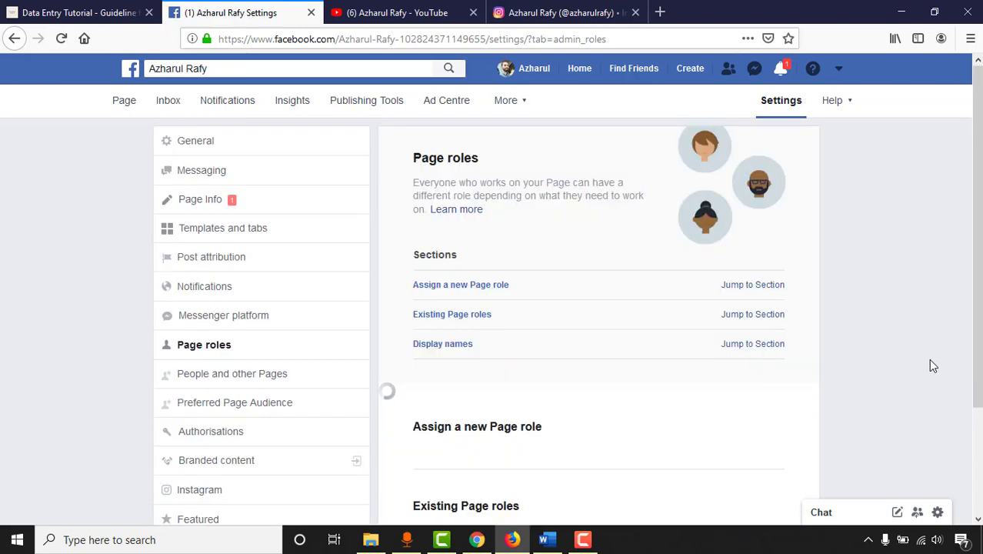
scroll(713, 351, "down", 3)
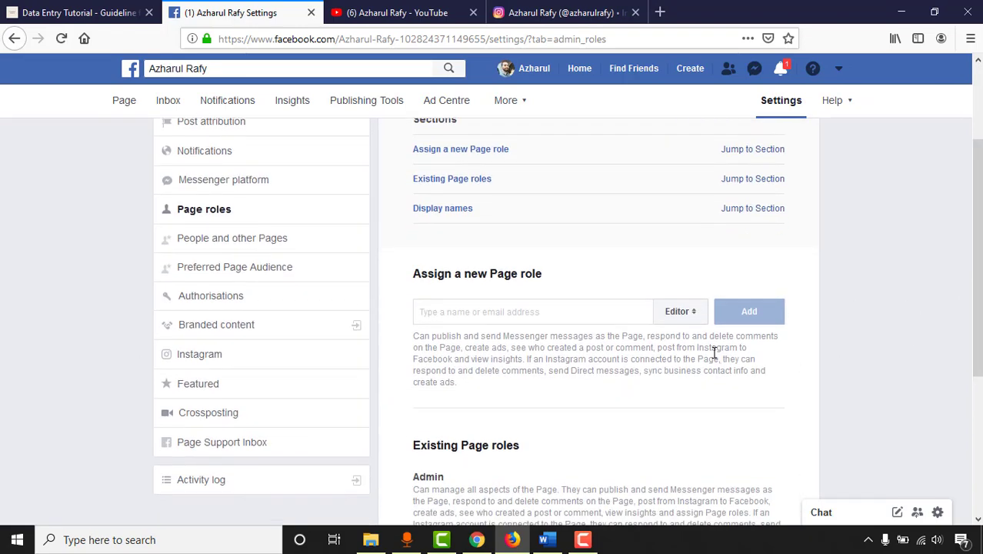
left_click(682, 316)
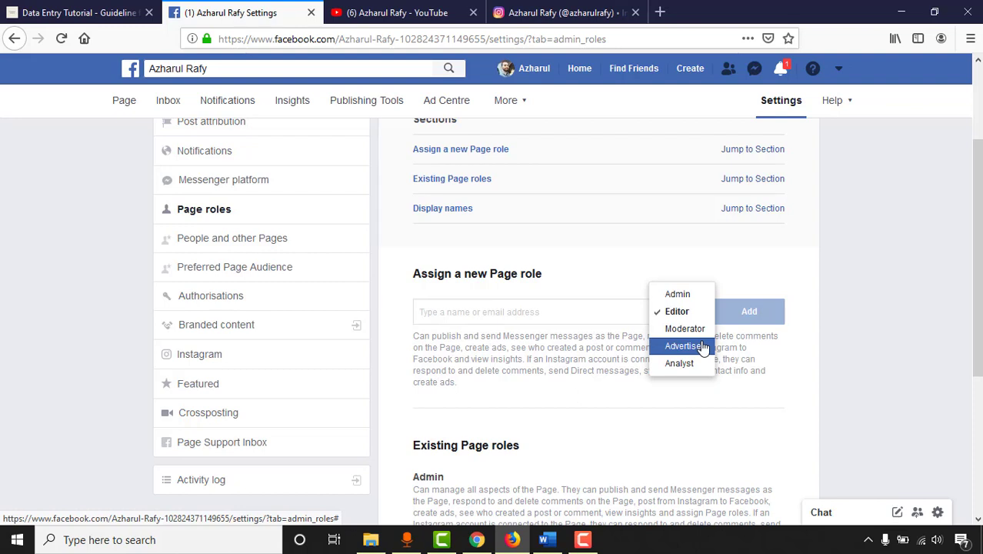
left_click(443, 335)
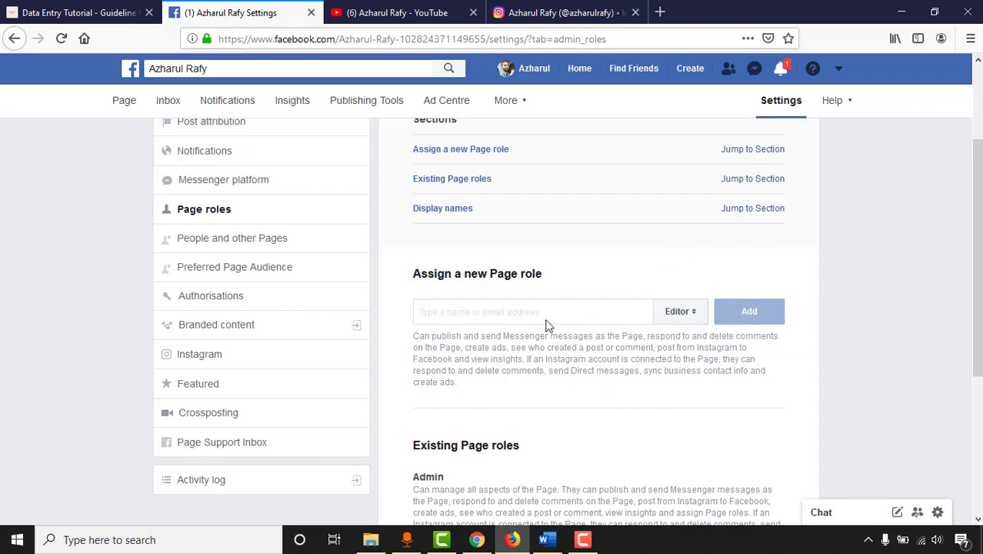
scroll(638, 336, "up", 2)
scroll(28, 489, "down", 2)
scroll(27, 489, "up", 2)
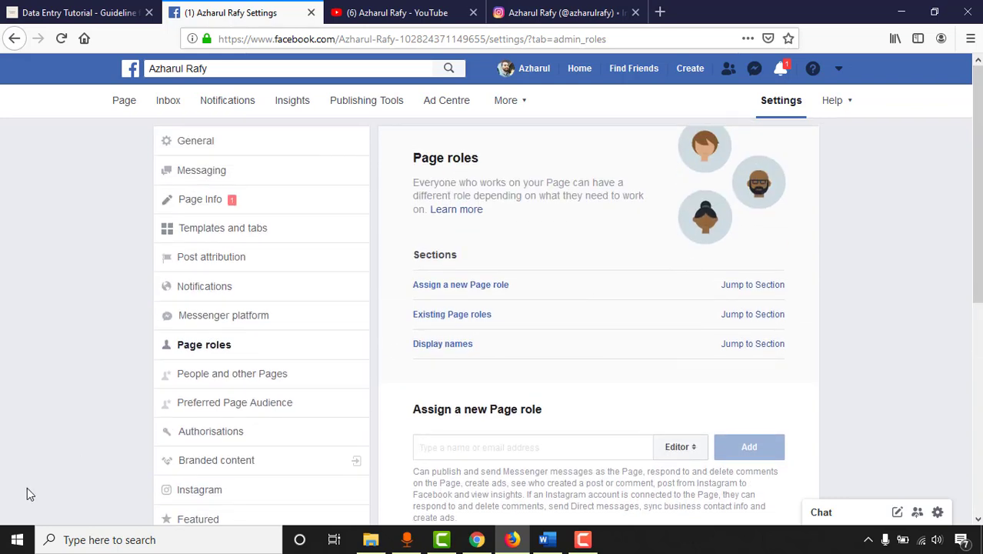
scroll(5, 466, "down", 2)
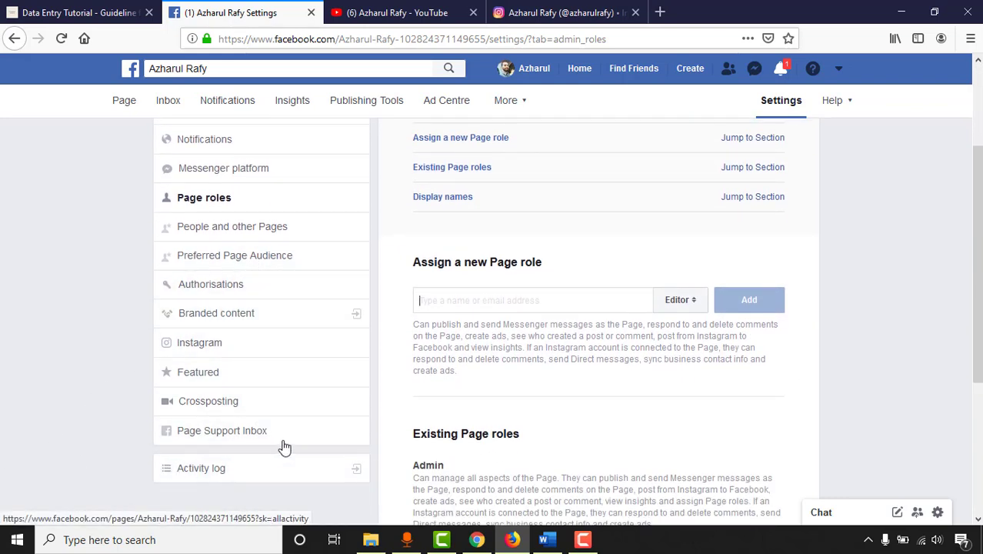
scroll(119, 453, "up", 2)
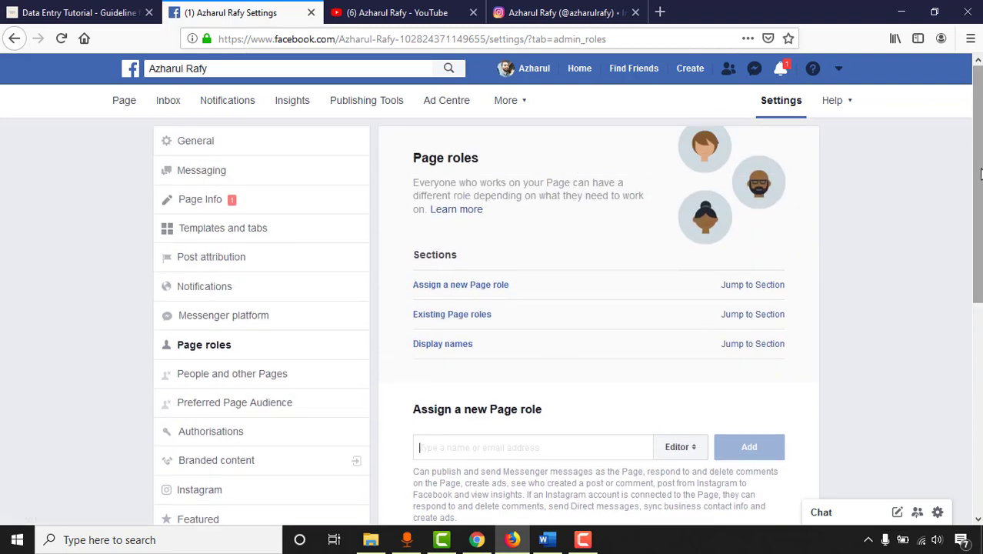